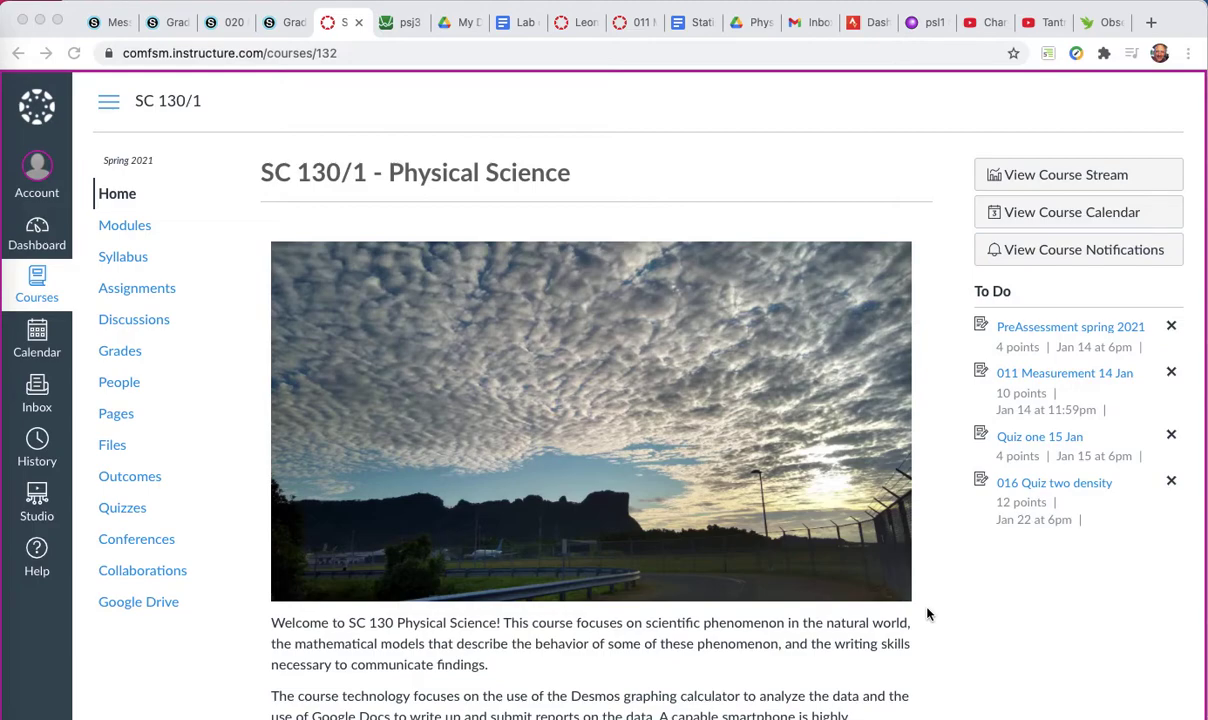
Open the Modules list of the SC 130/1 Physical Science course in Canvas.
scroll(927, 614, down, 1)
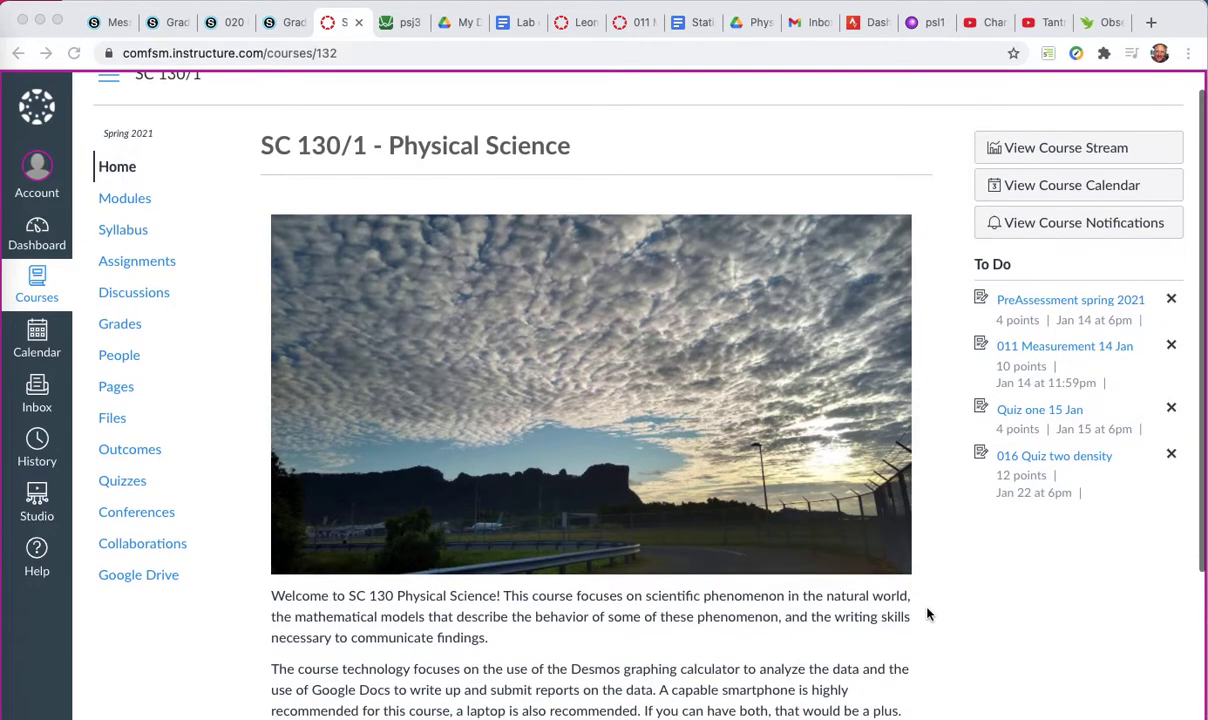
scroll(927, 614, up, 1)
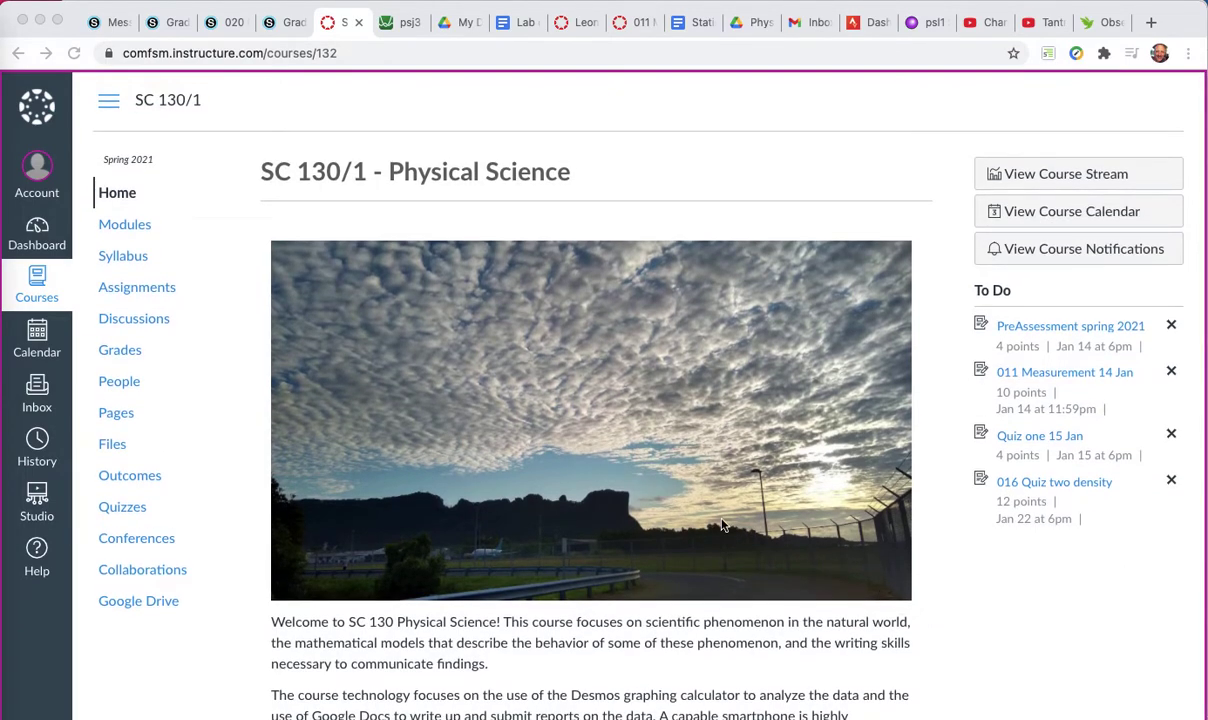
click(142, 231)
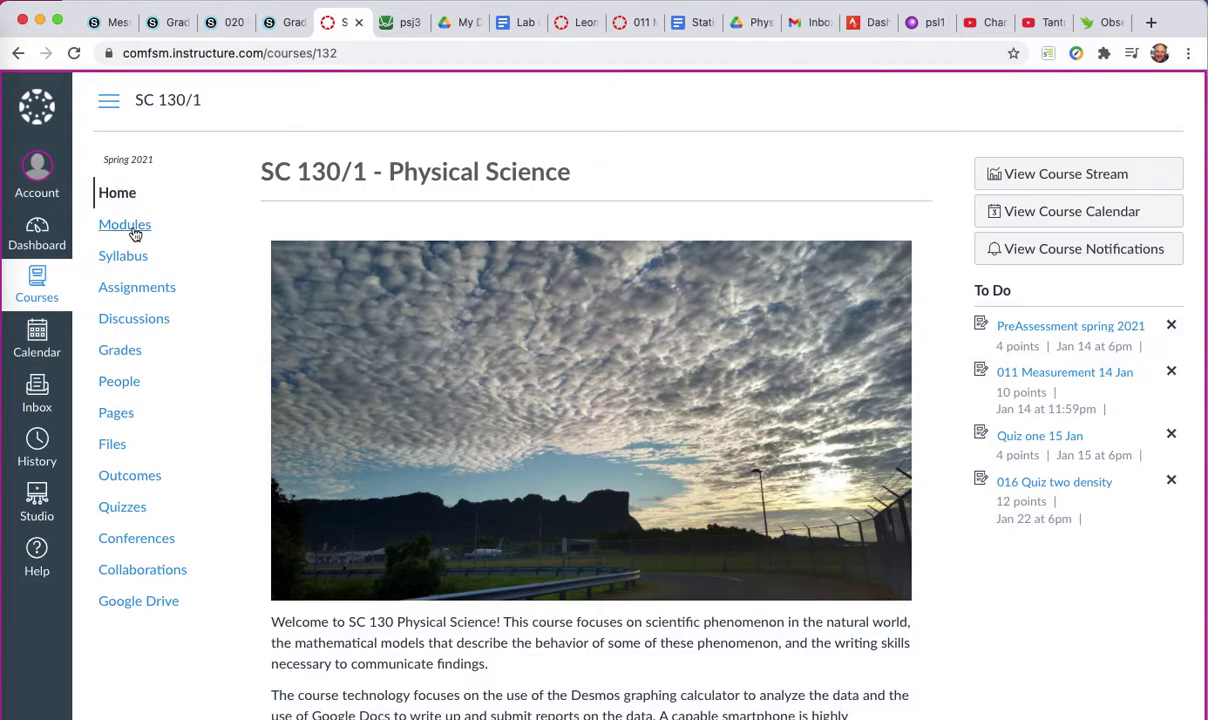
click(135, 230)
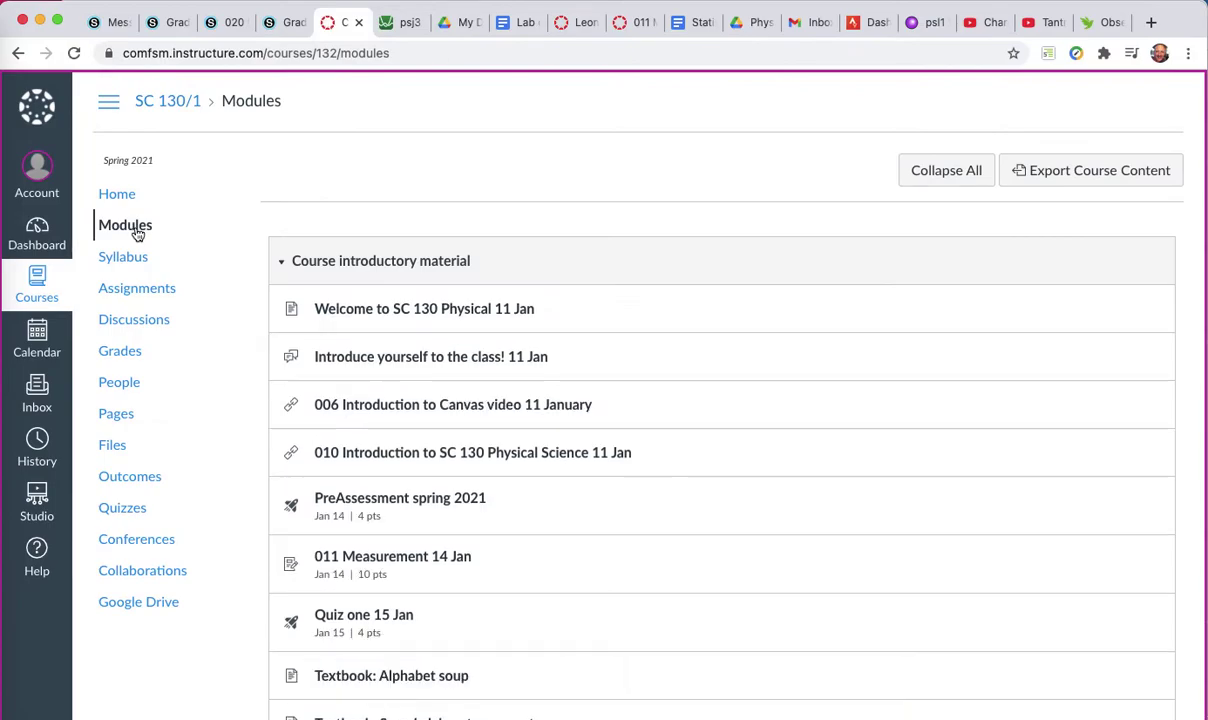
Scroll to Unit 01 and open '015 Laboratory report one Density of soap home version 21 Jan'.
scroll(228, 297, down, 1)
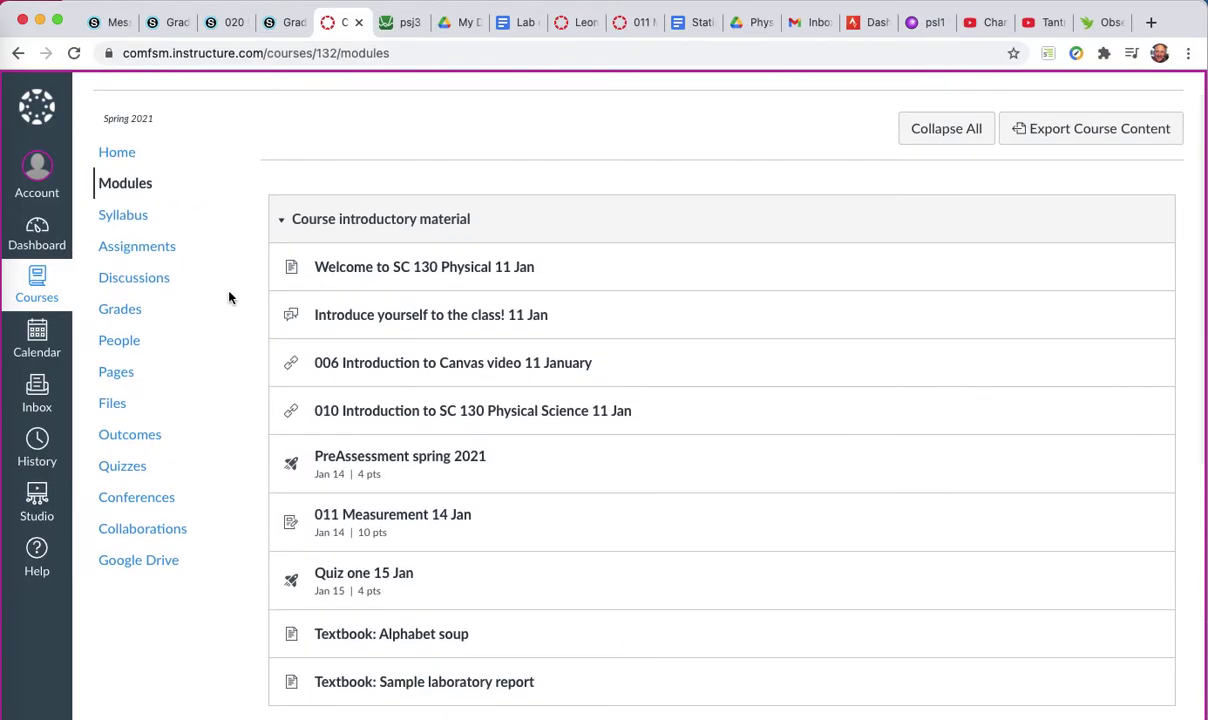
scroll(228, 297, down, 3)
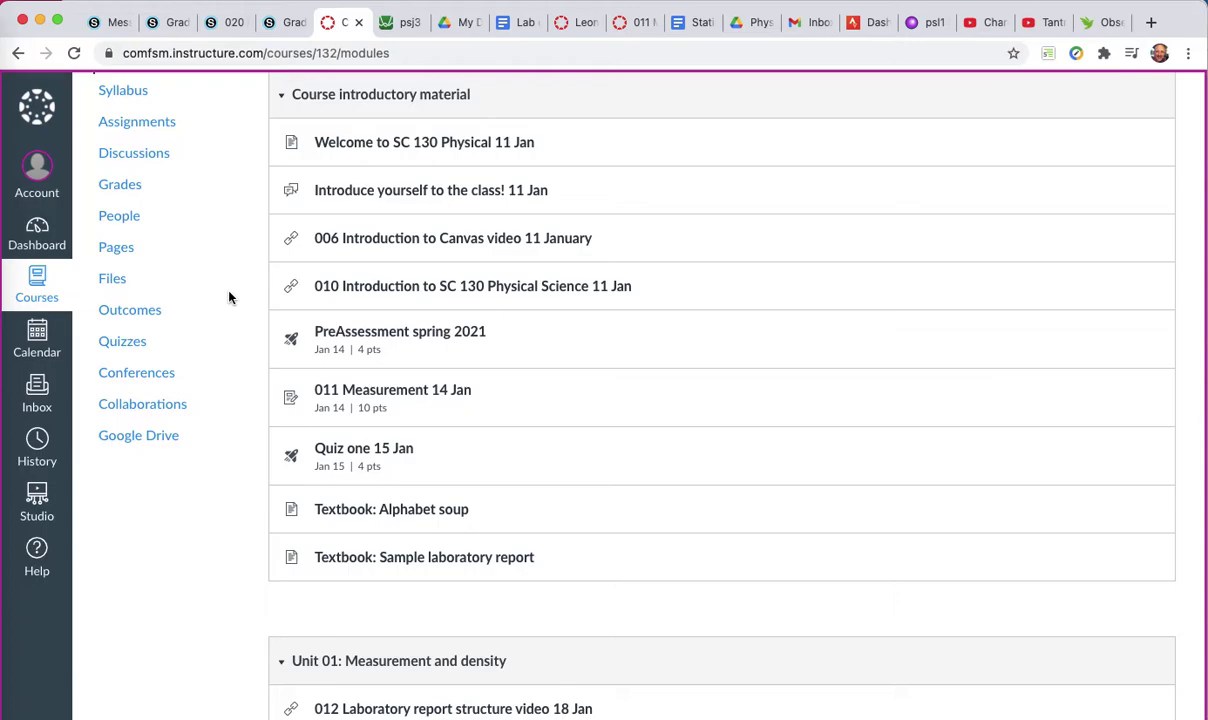
scroll(228, 297, down, 5)
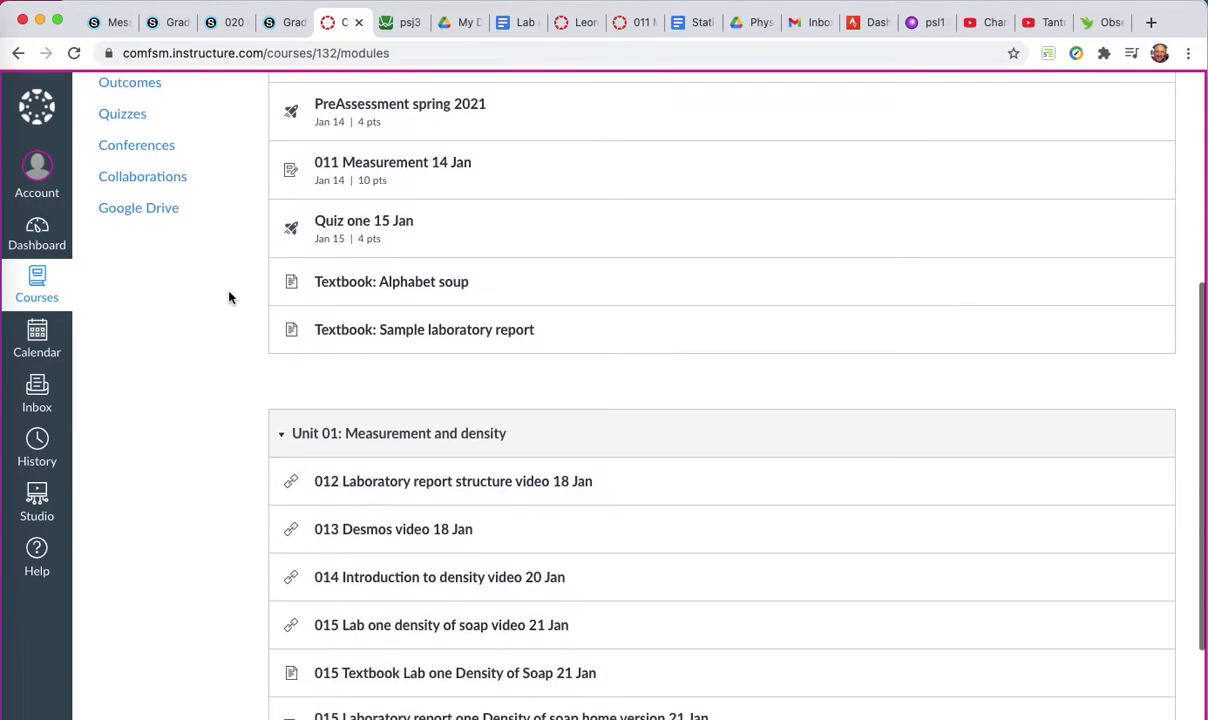
scroll(228, 297, down, 5)
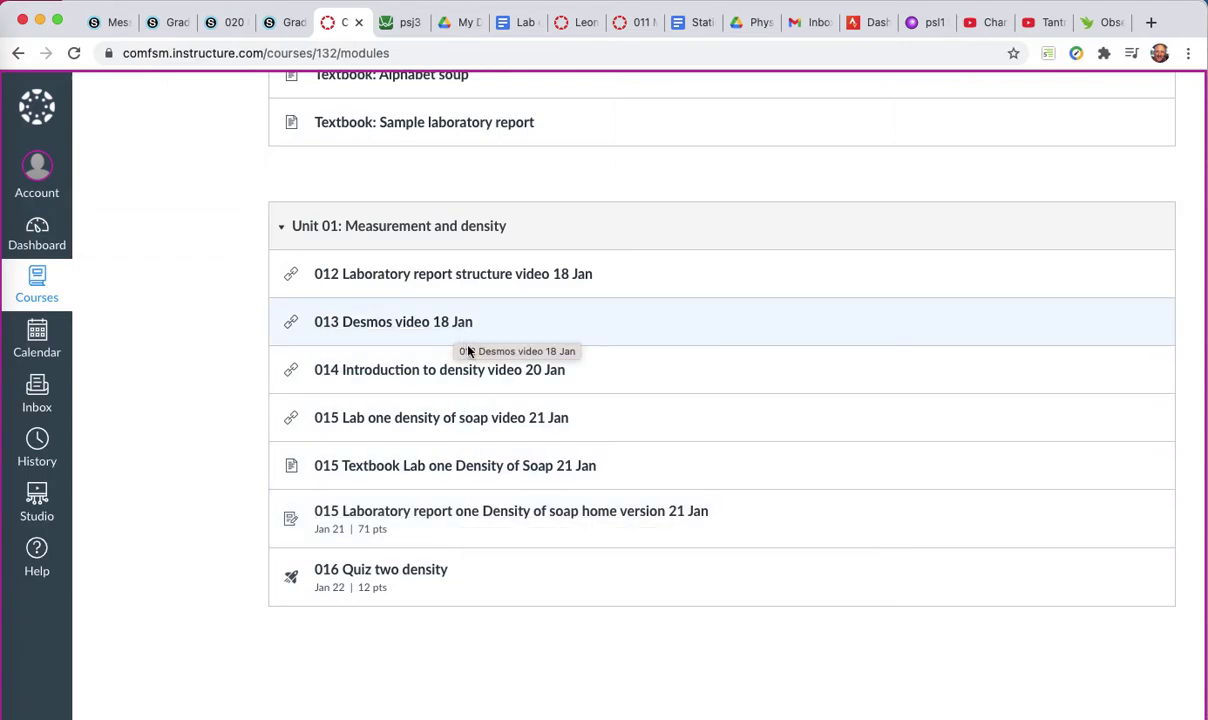
click(520, 523)
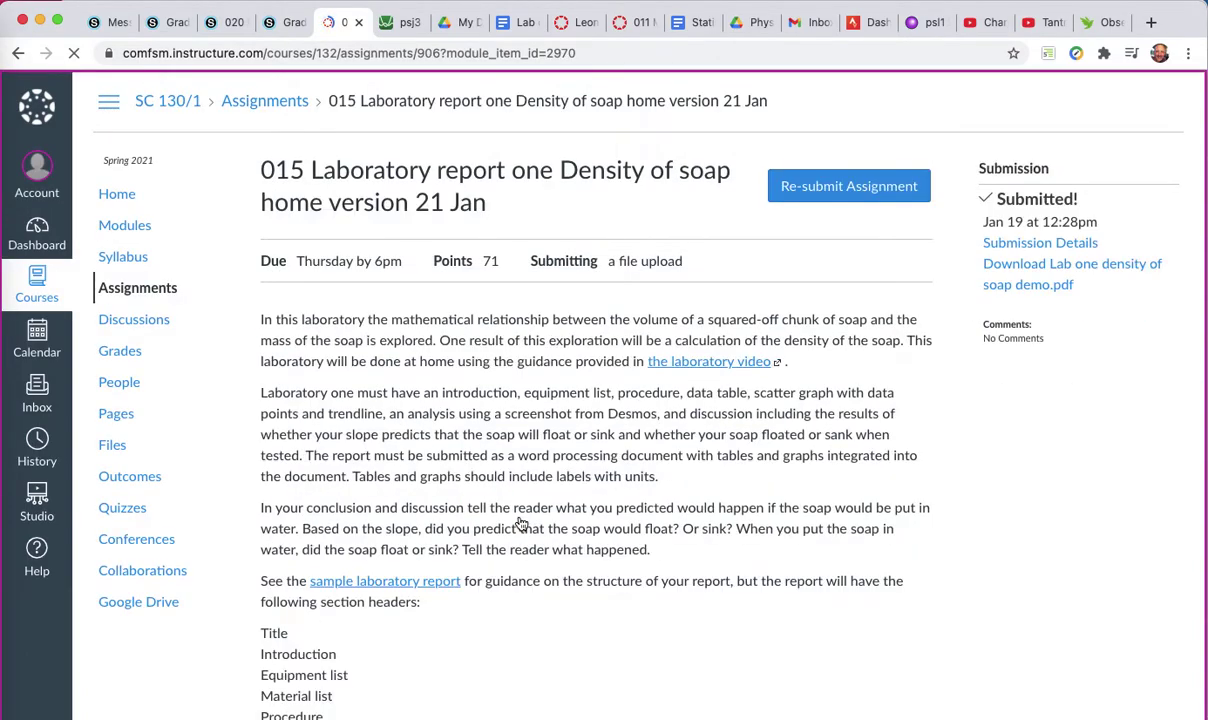
Scroll through the soap density assignment description down to the Materials, Procedure, Data and Table format rubric.
scroll(520, 523, down, 2)
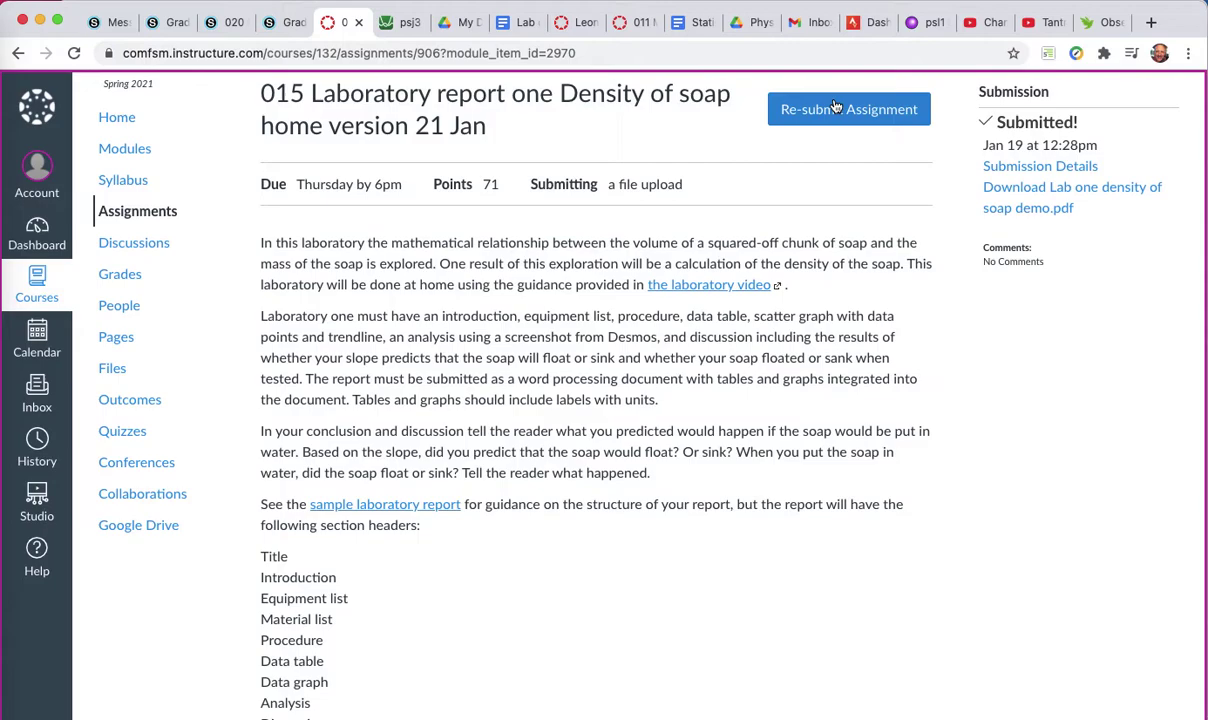
scroll(836, 107, down, 2)
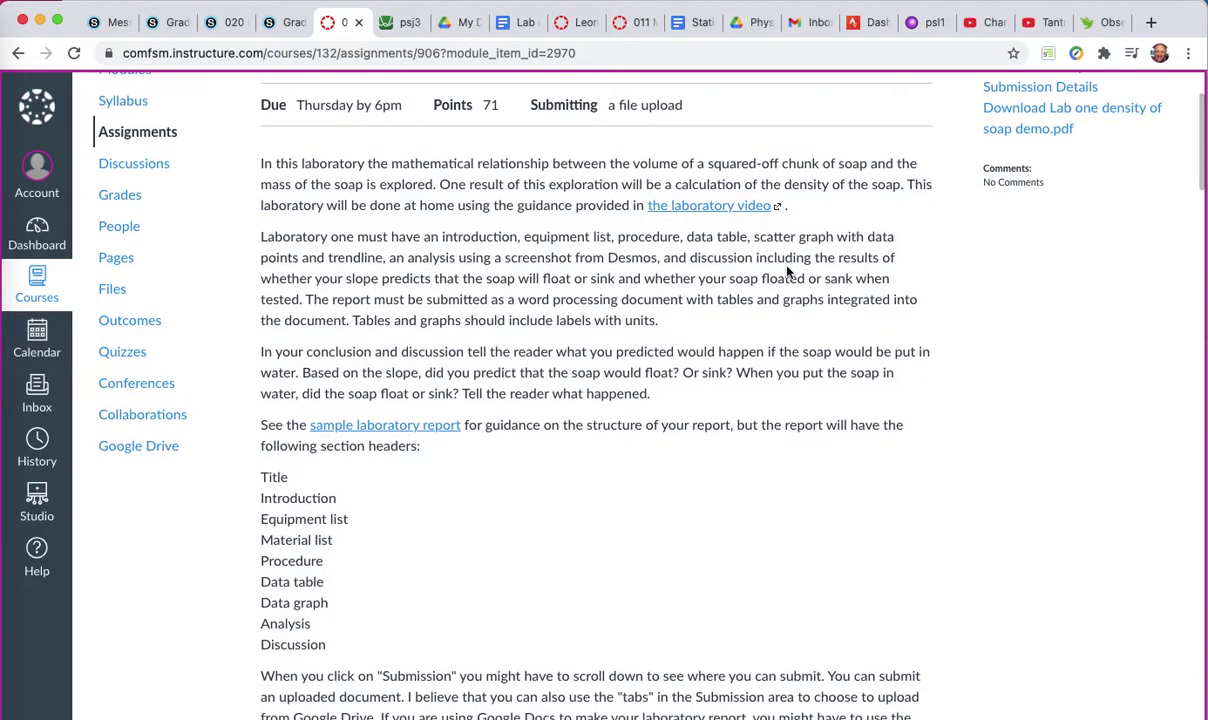
scroll(787, 268, up, 1)
scroll(787, 268, up, 2)
scroll(787, 268, down, 8)
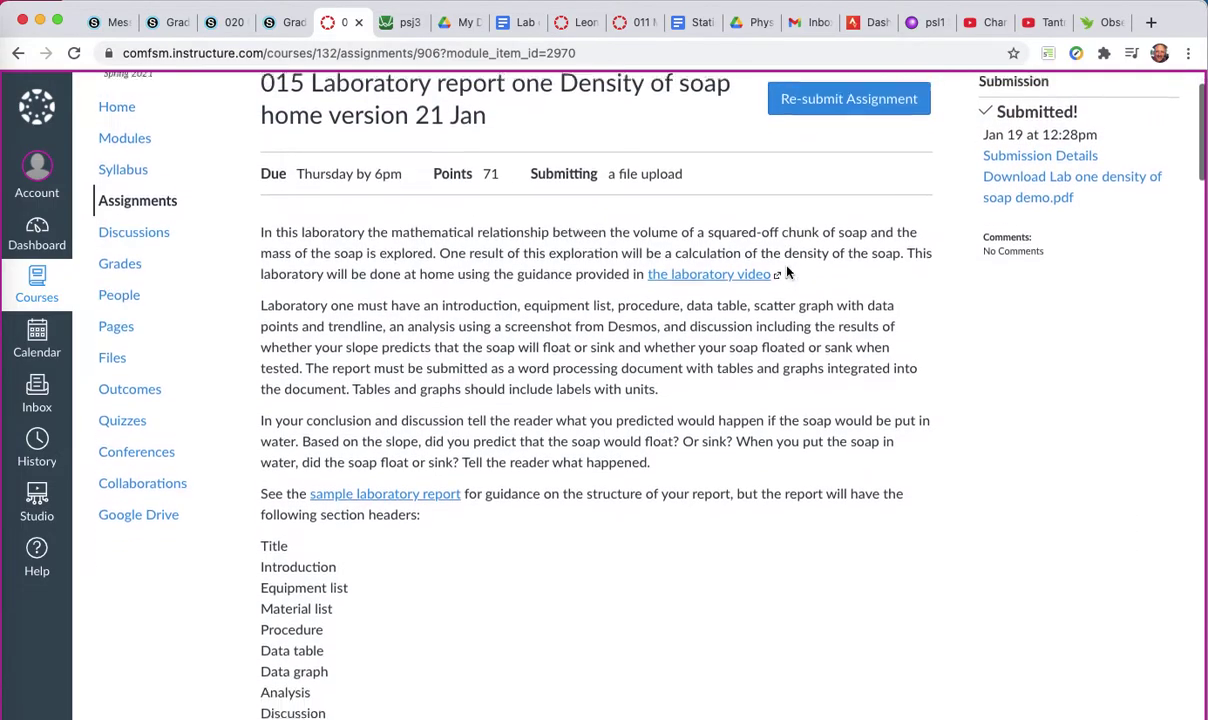
scroll(787, 270, down, 8)
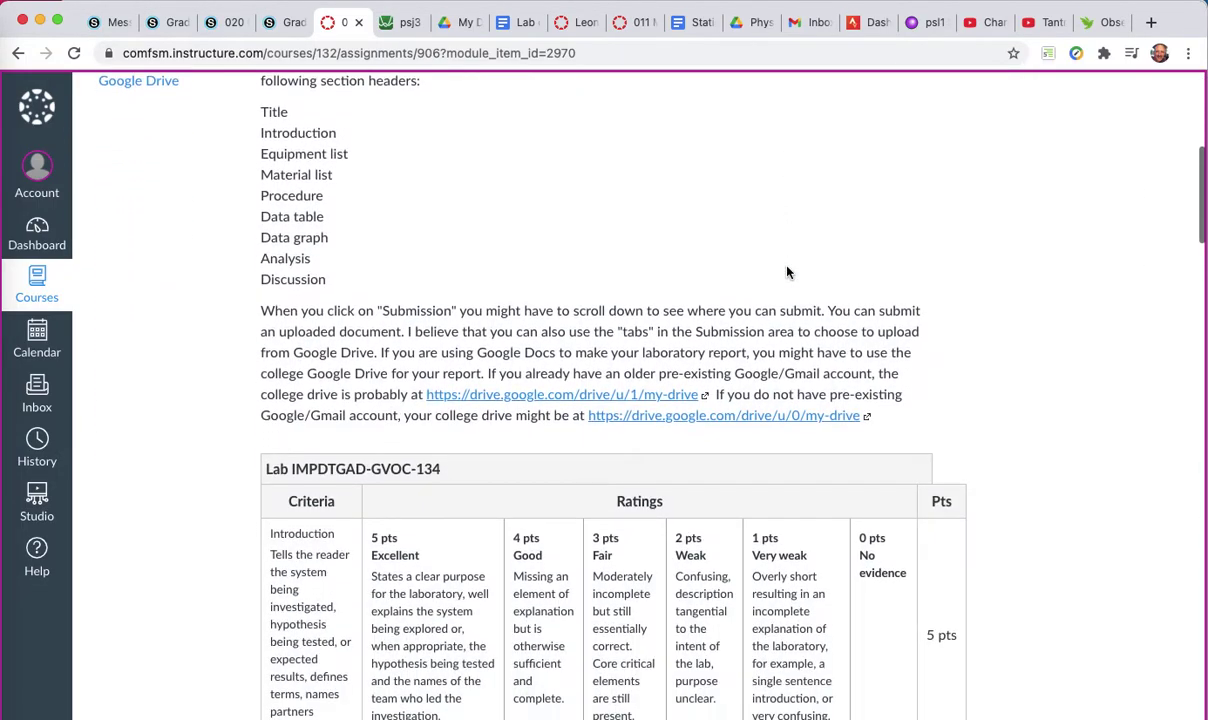
scroll(787, 268, down, 6)
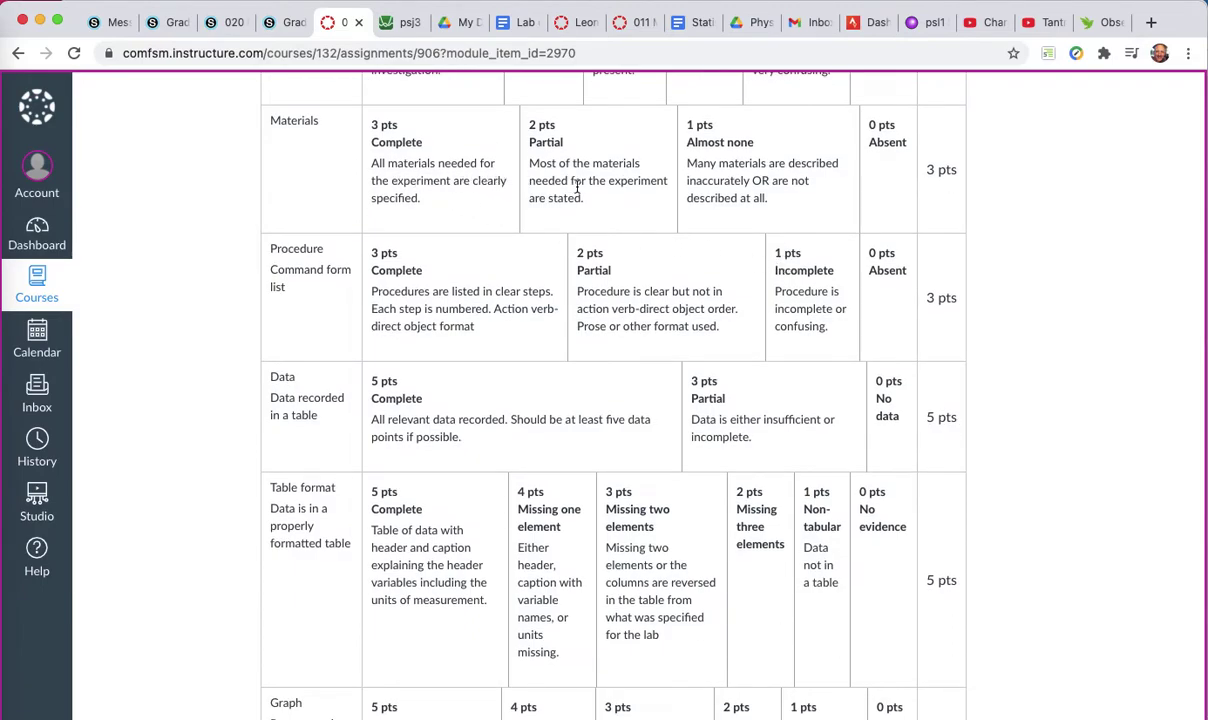
scroll(425, 186, up, 5)
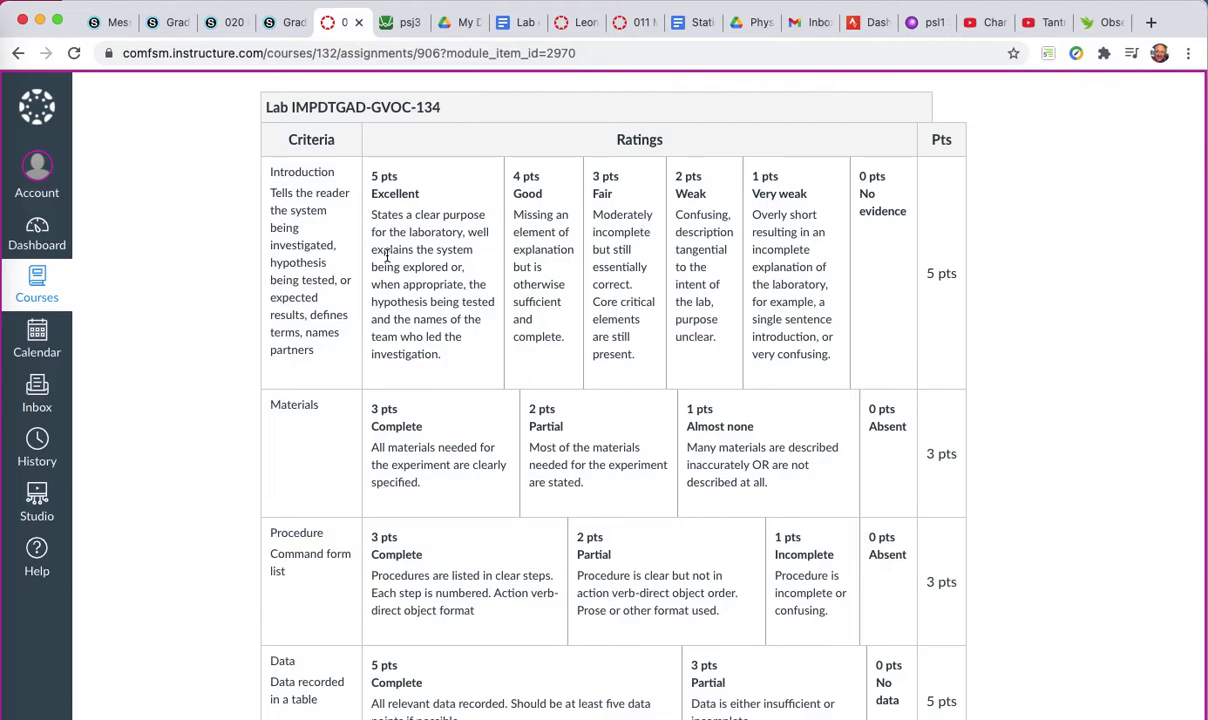
scroll(387, 256, down, 3)
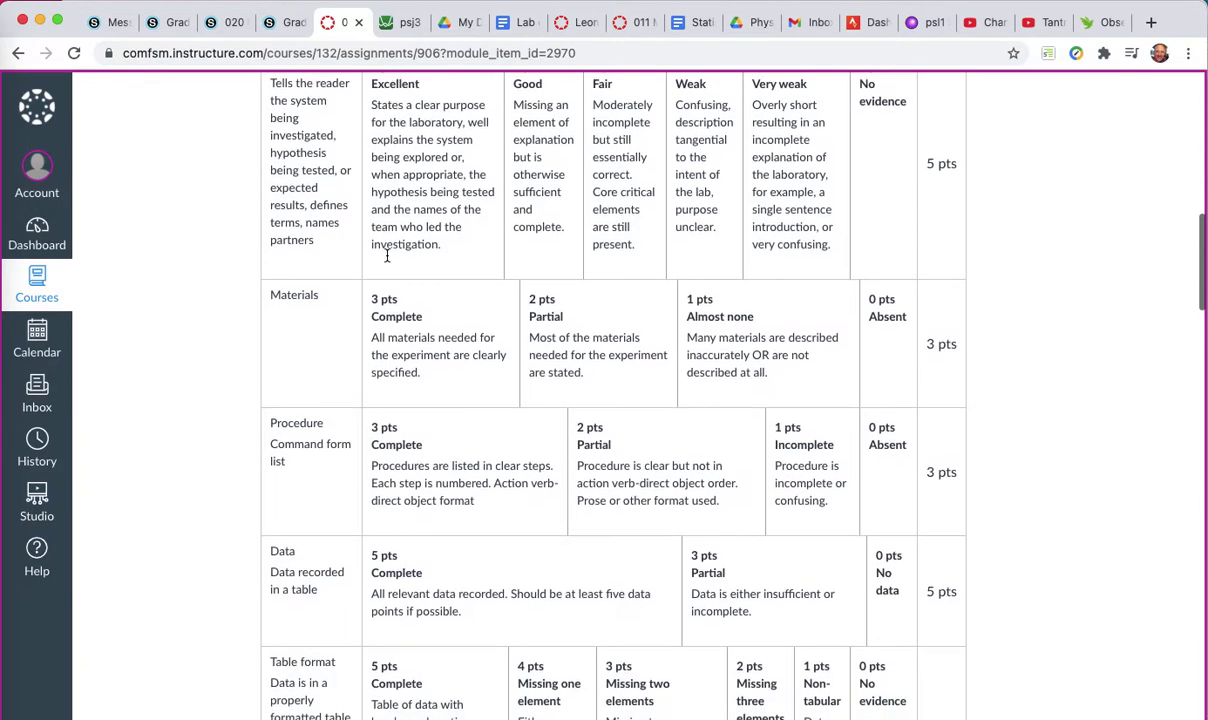
scroll(387, 256, down, 1)
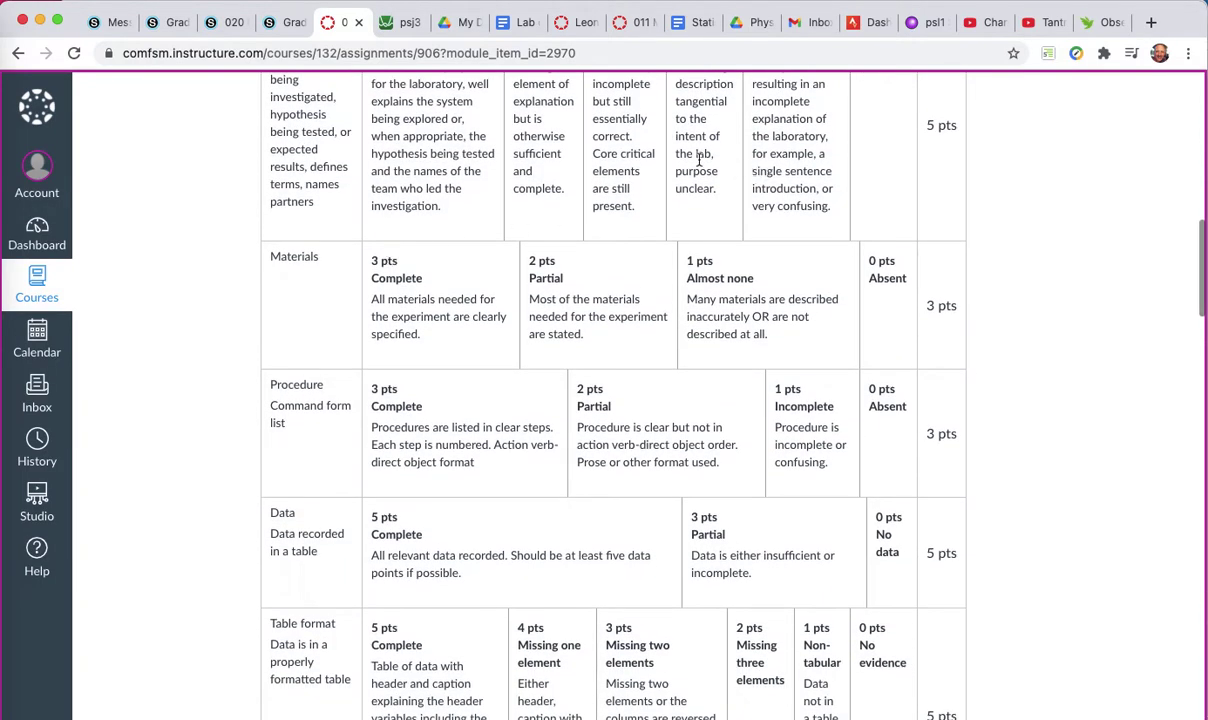
scroll(586, 207, up, 2)
scroll(586, 207, up, 4)
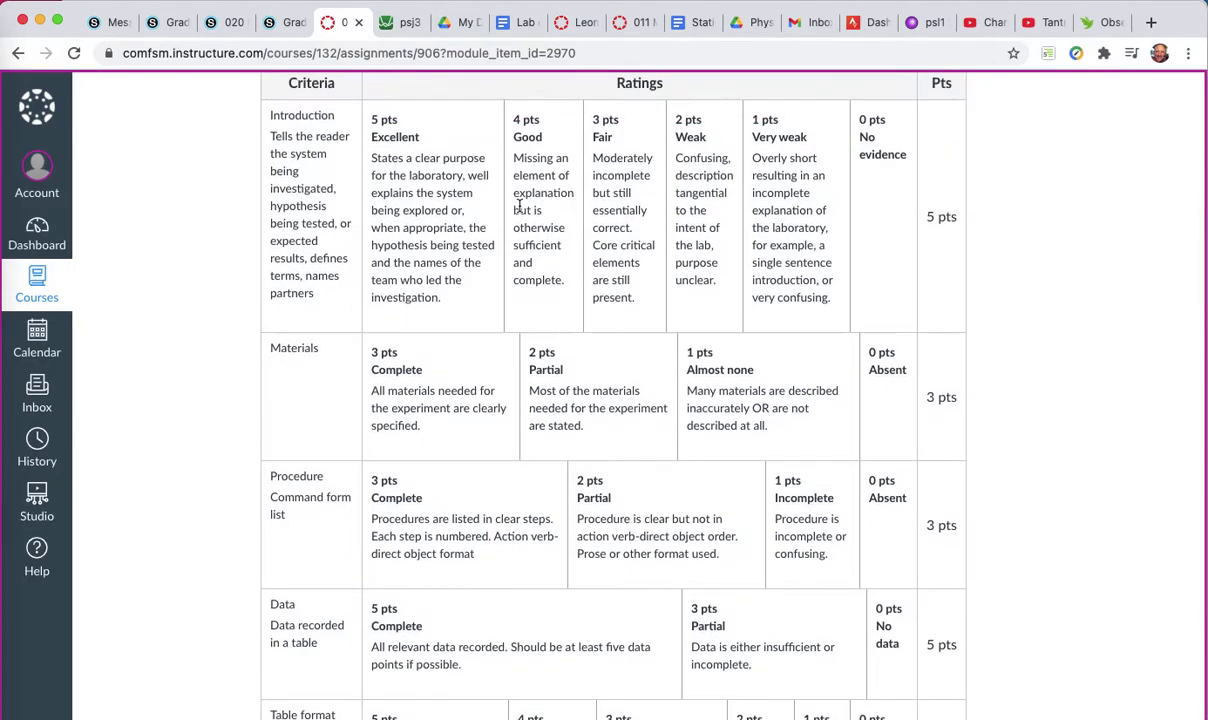
scroll(519, 206, up, 1)
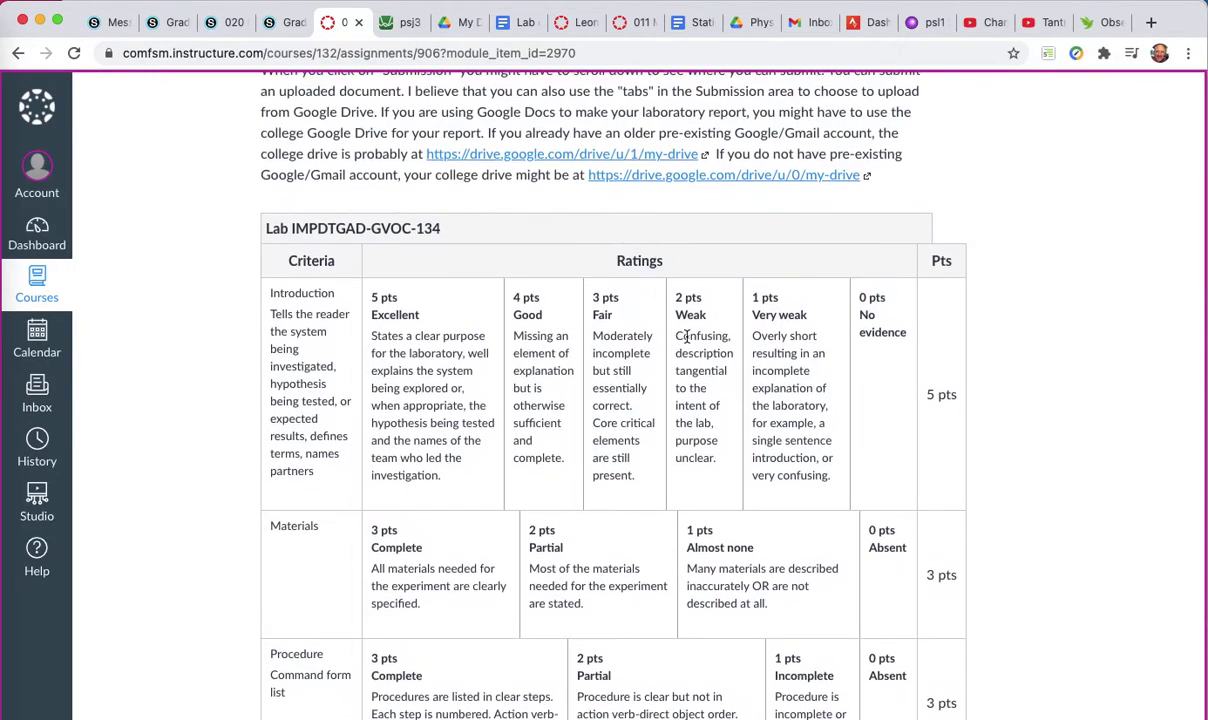
scroll(687, 337, down, 1)
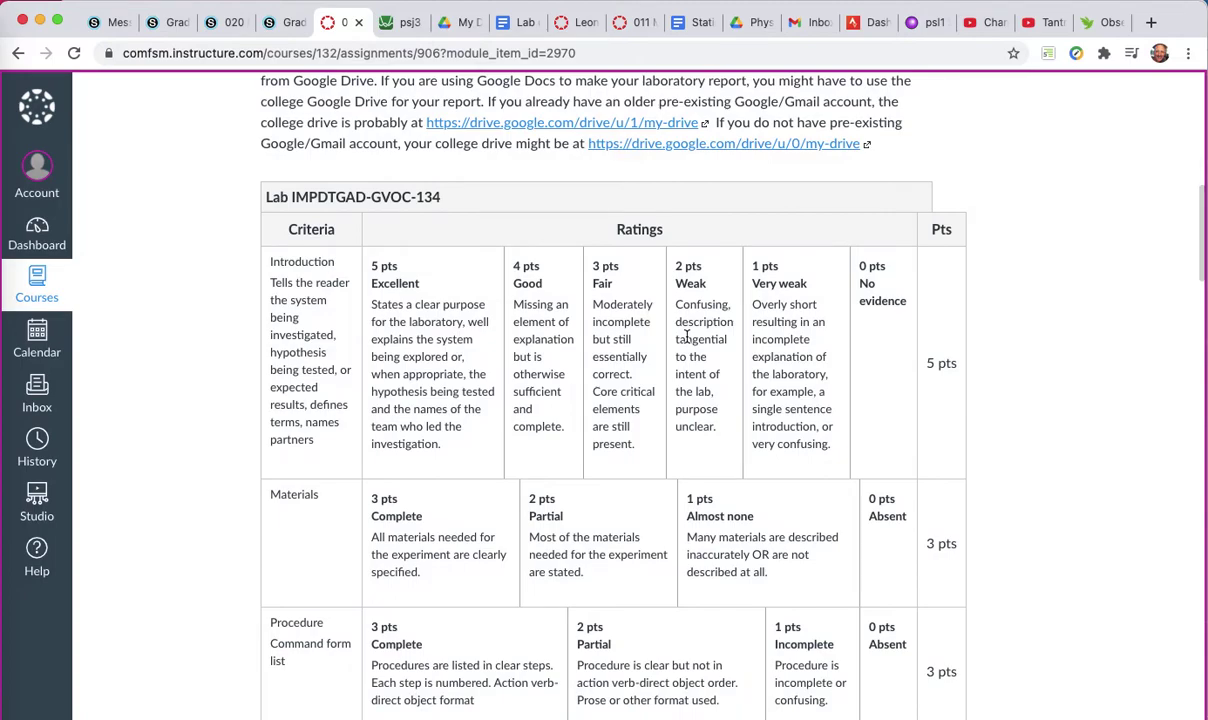
scroll(687, 340, down, 1)
scroll(687, 342, down, 1)
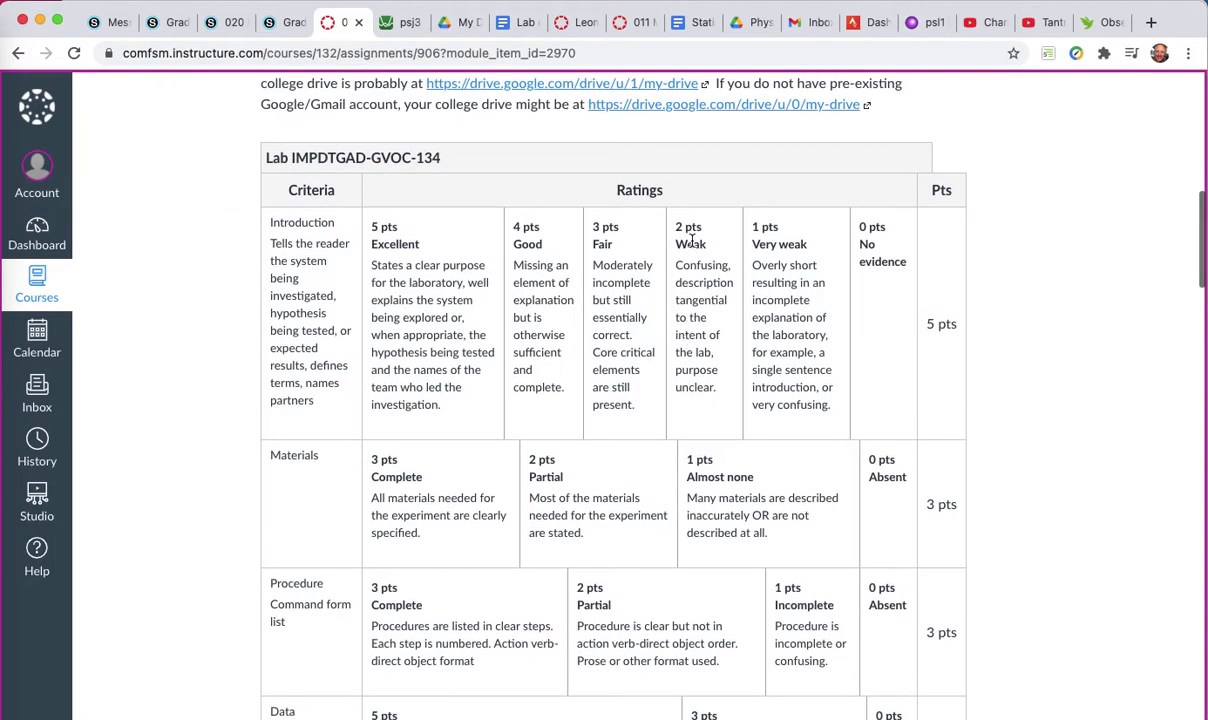
scroll(522, 480, down, 1)
scroll(522, 480, down, 10)
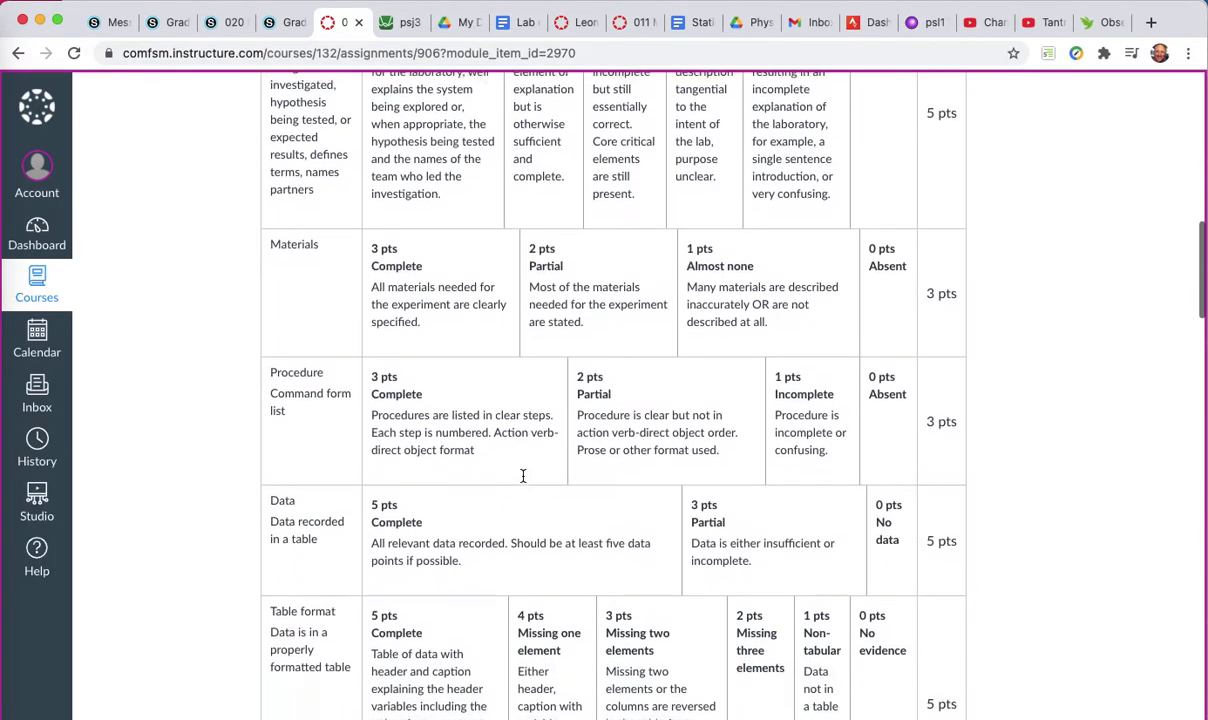
scroll(522, 480, down, 7)
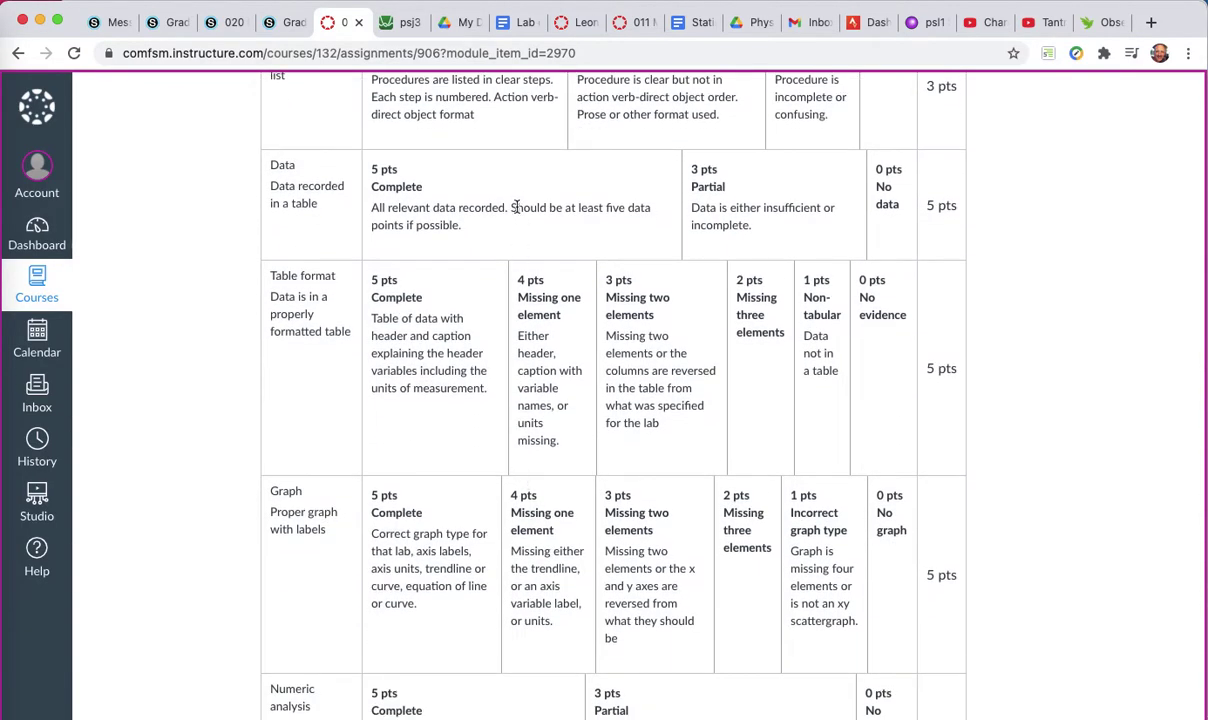
scroll(431, 353, down, 2)
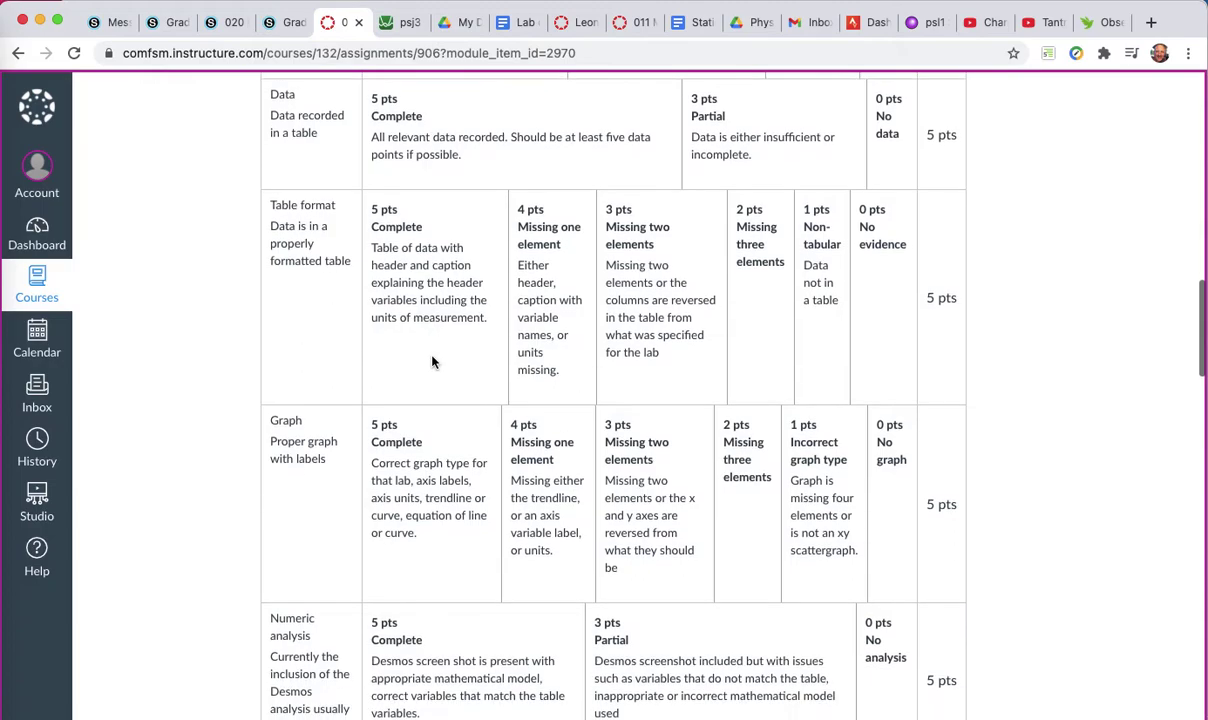
scroll(432, 361, up, 4)
scroll(432, 361, down, 3)
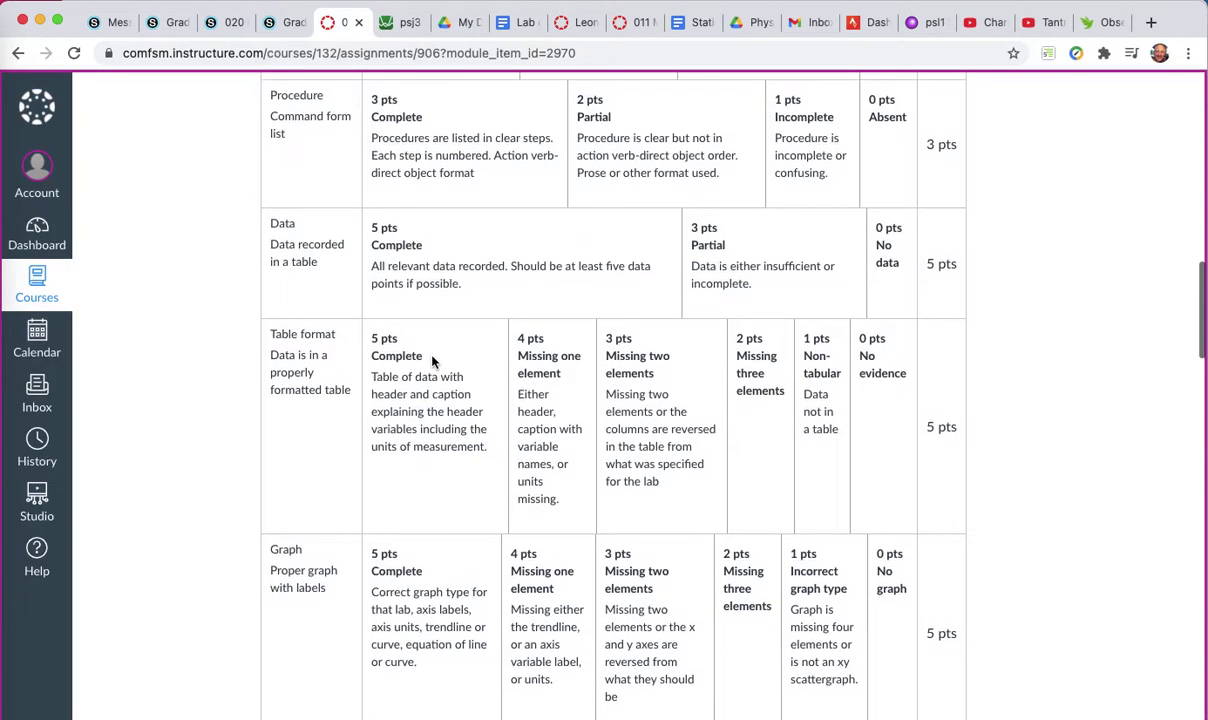
scroll(432, 361, down, 10)
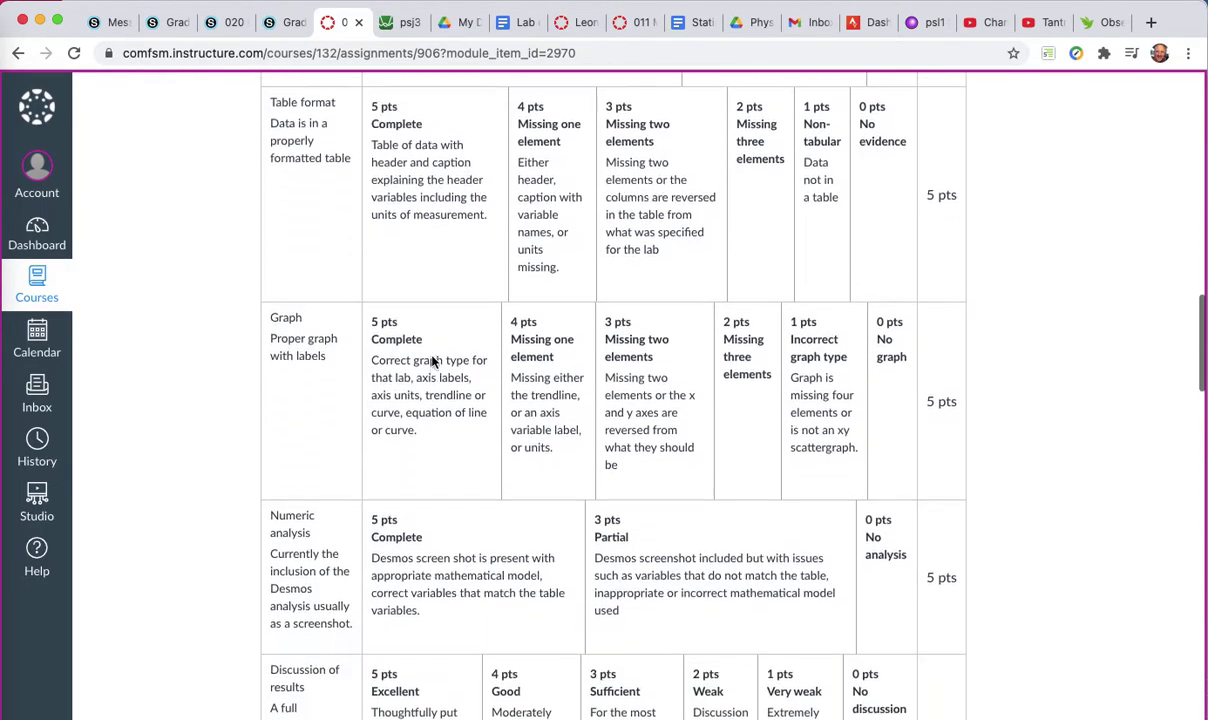
scroll(432, 361, down, 6)
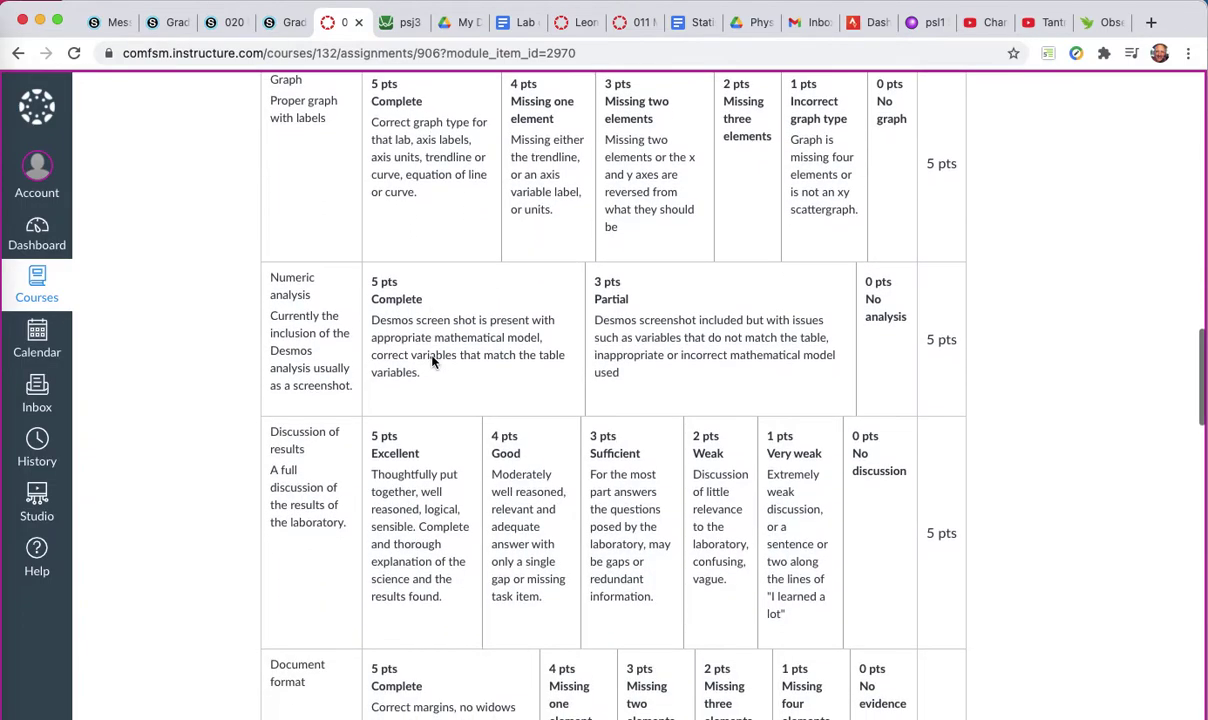
scroll(505, 378, down, 7)
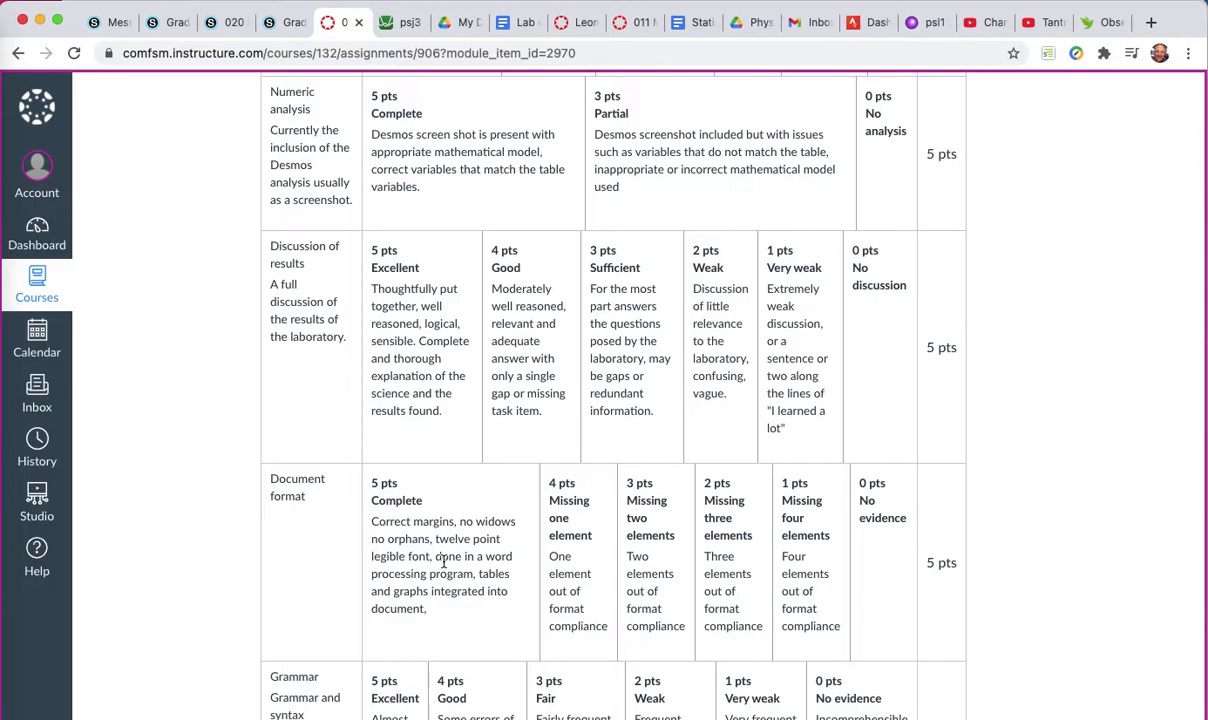
Scroll down through the remaining rubric criteria of the soap lab assignment.
scroll(430, 545, down, 15)
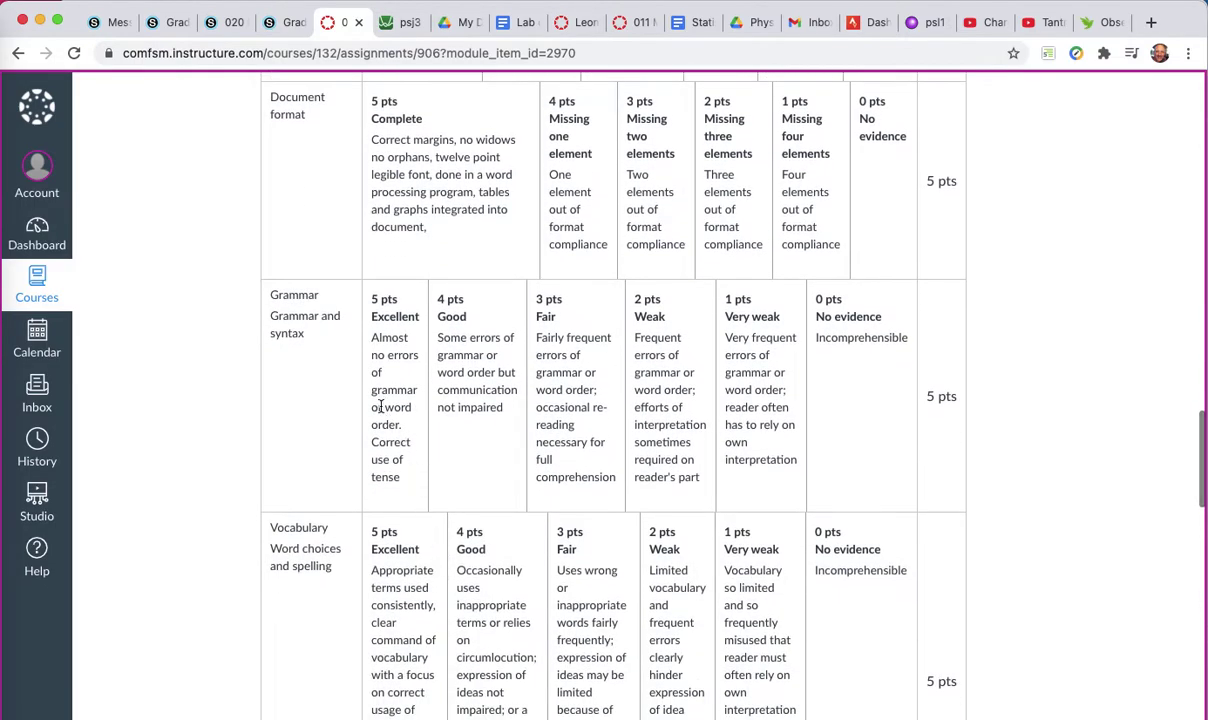
scroll(436, 565, down, 16)
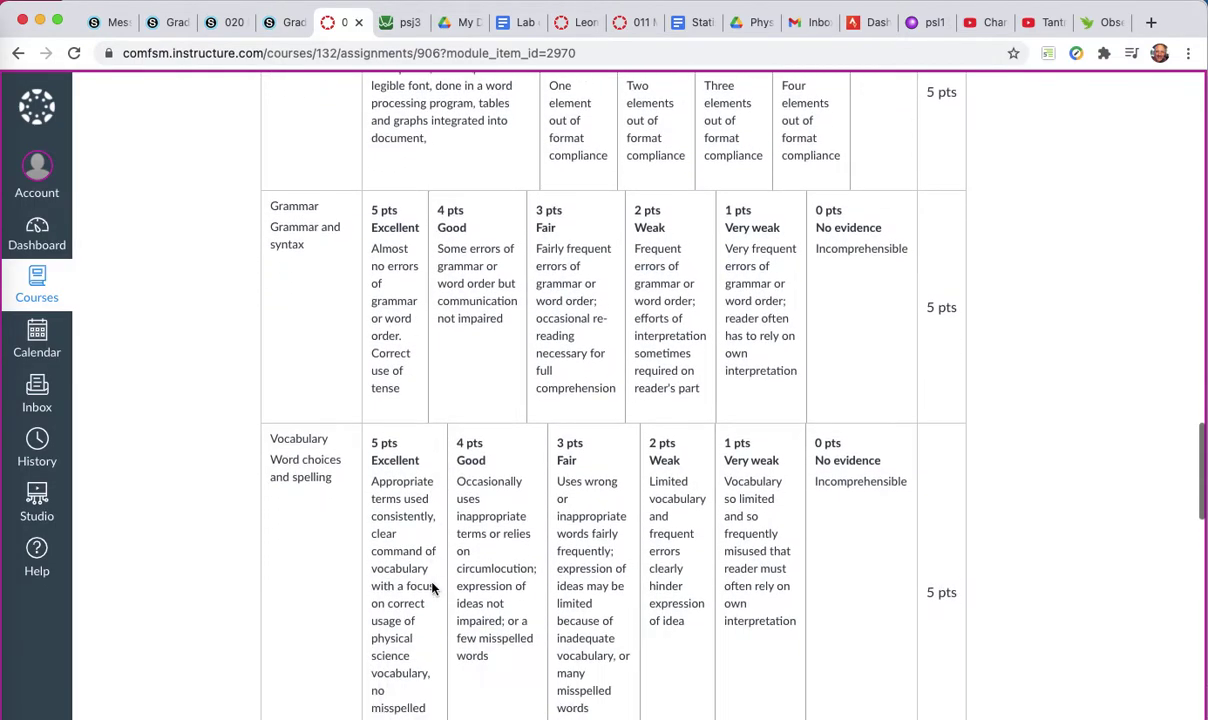
scroll(432, 588, down, 6)
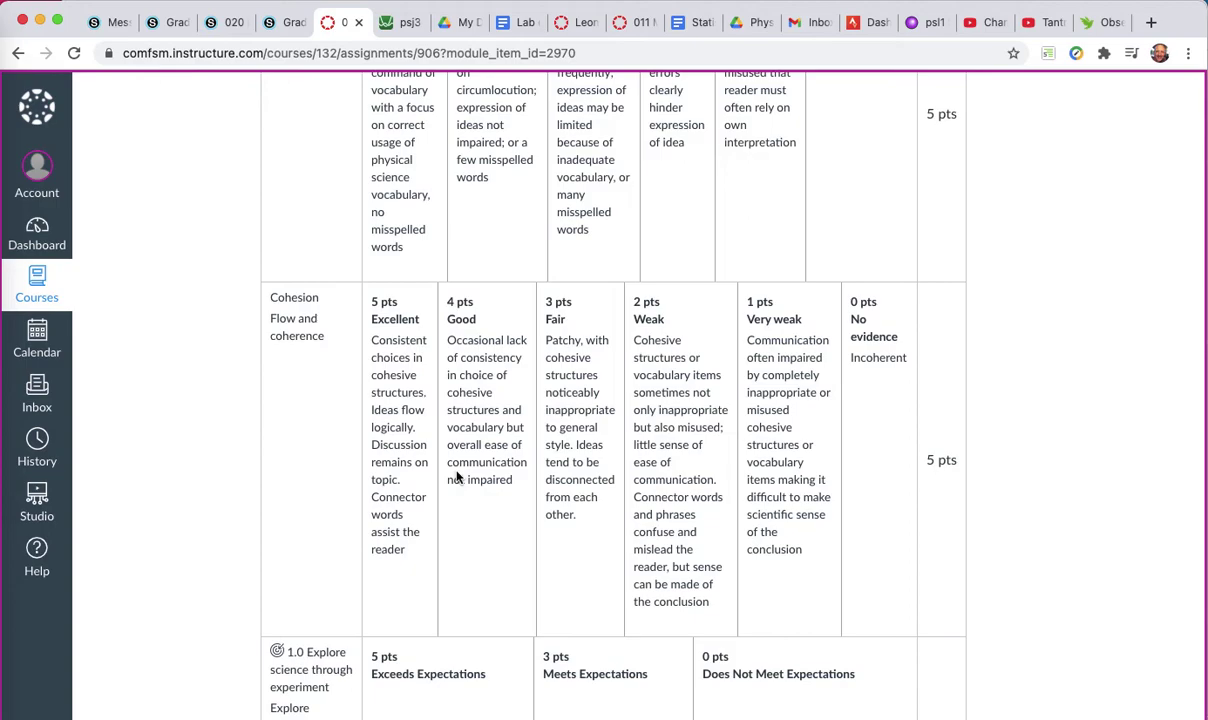
scroll(457, 478, down, 13)
scroll(457, 478, down, 9)
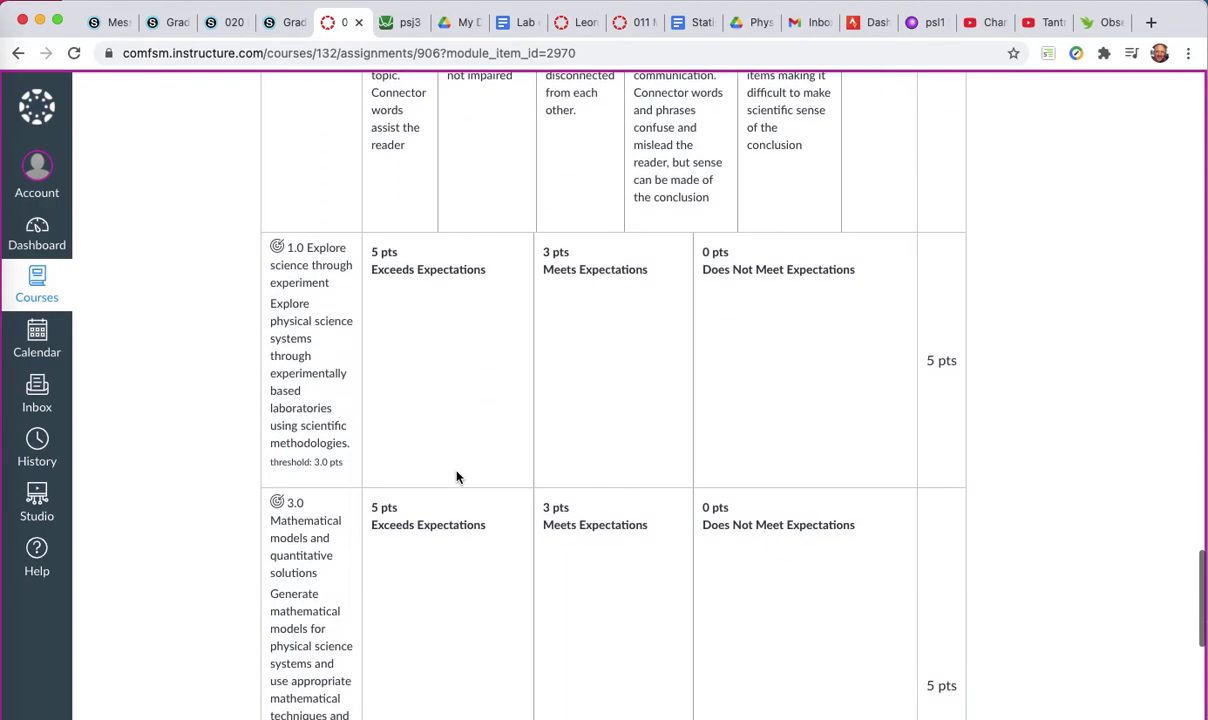
scroll(457, 478, down, 2)
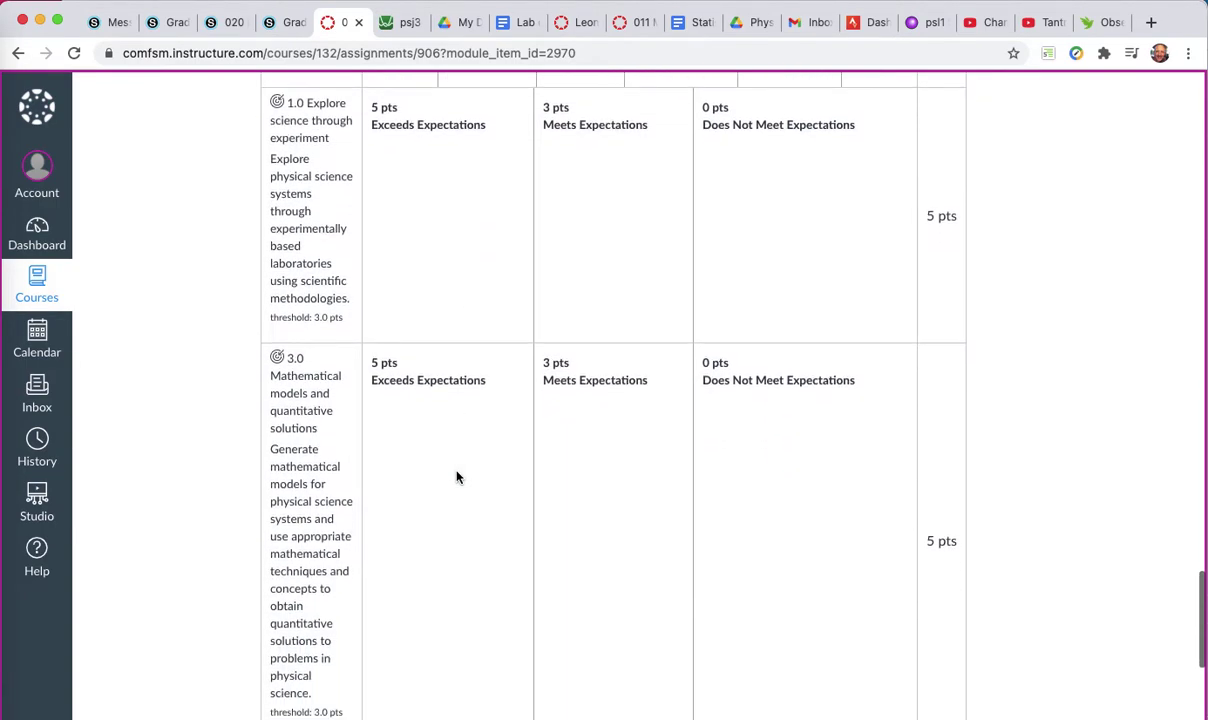
Finish reviewing the rubric to the bottom, then switch over to Google Drive's My Drive.
scroll(457, 478, up, 2)
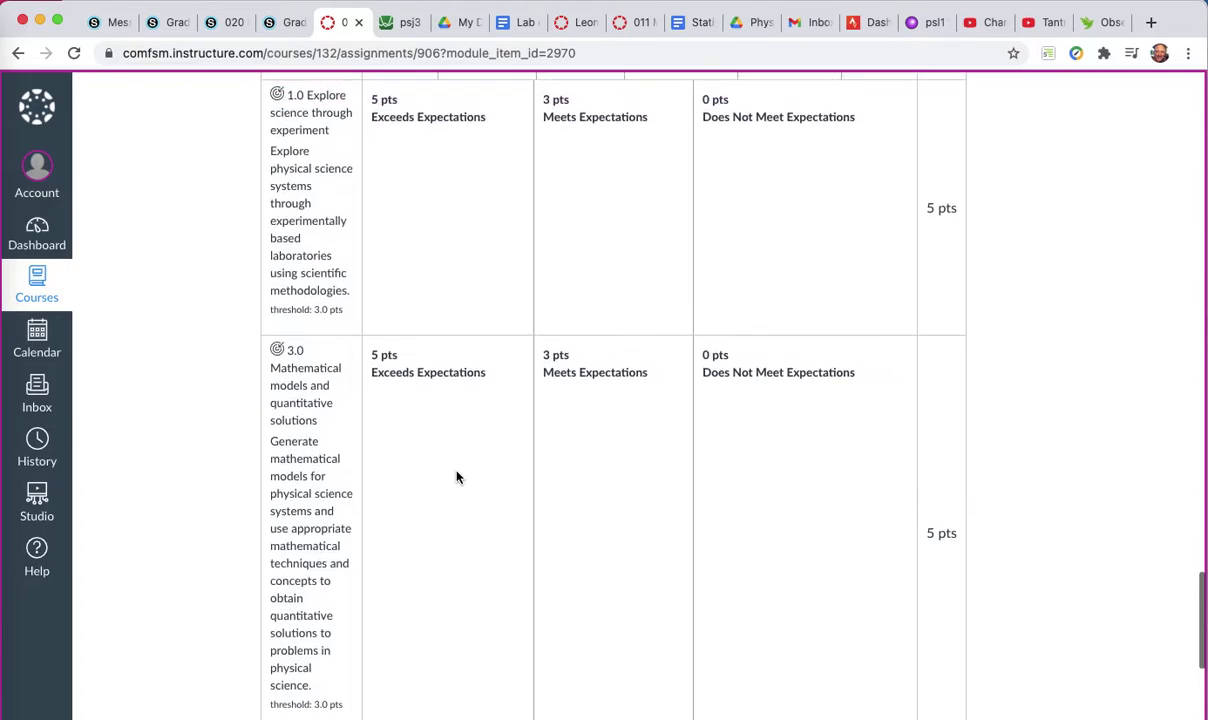
scroll(457, 478, down, 1)
scroll(457, 478, down, 3)
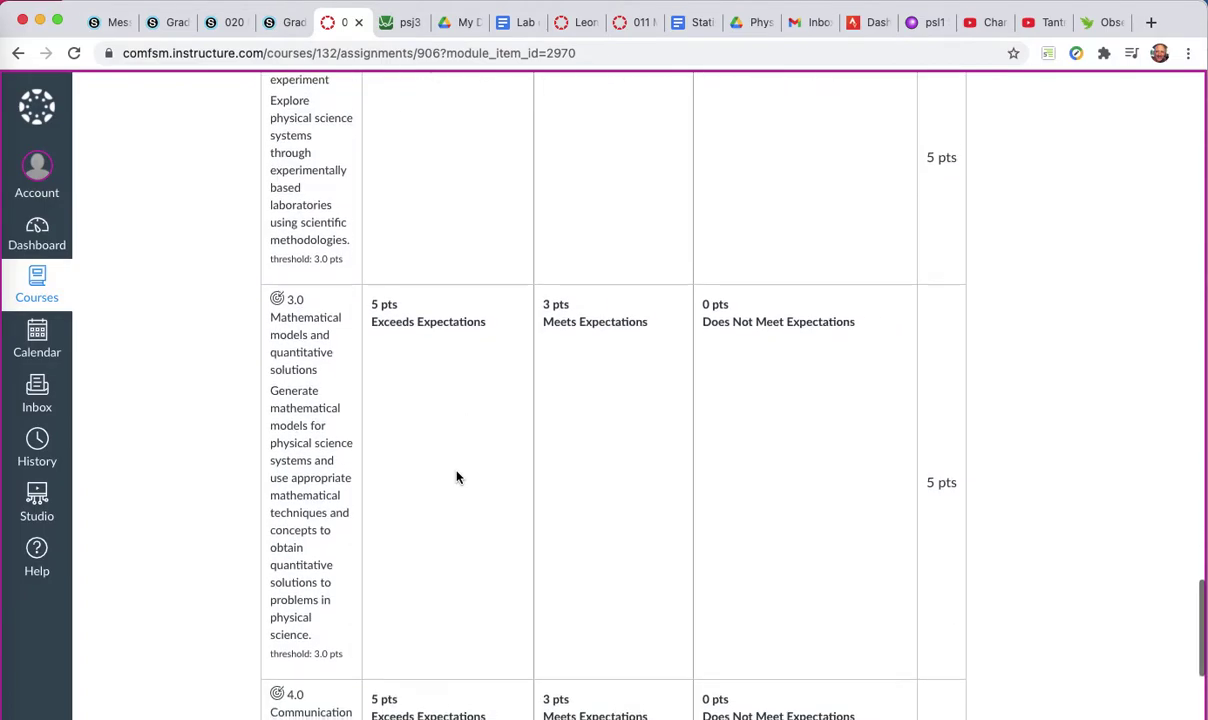
scroll(457, 478, down, 2)
scroll(457, 478, down, 5)
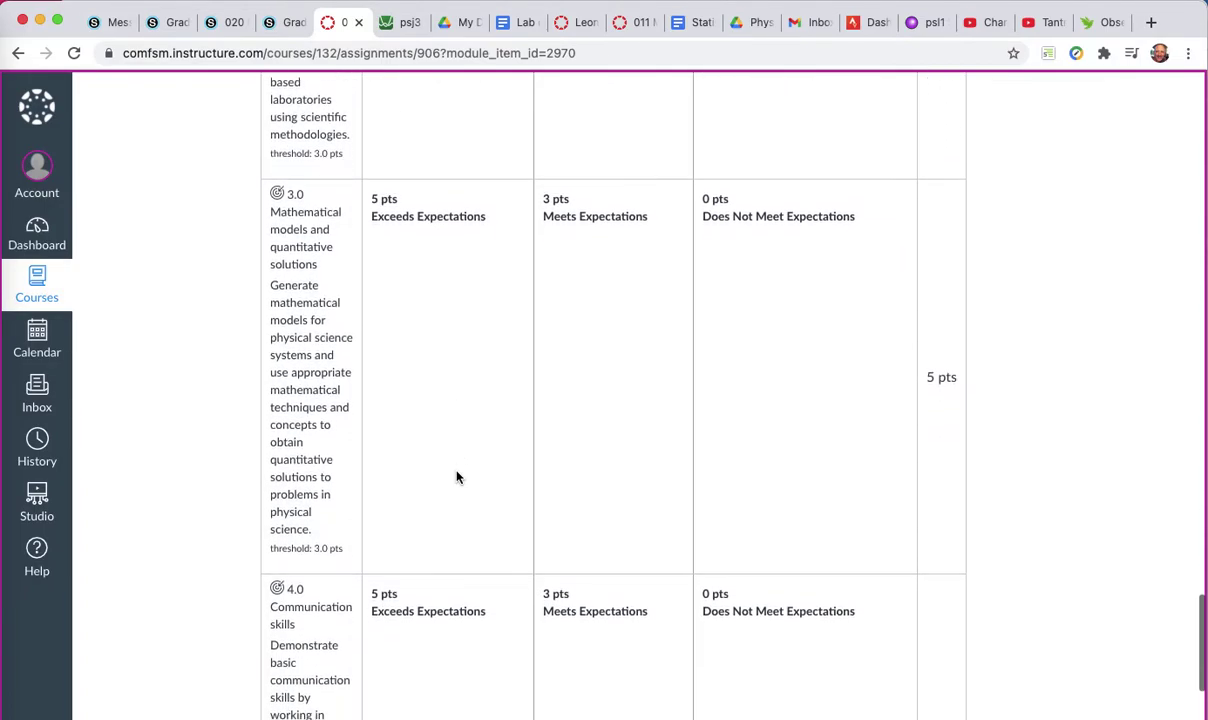
scroll(457, 478, down, 4)
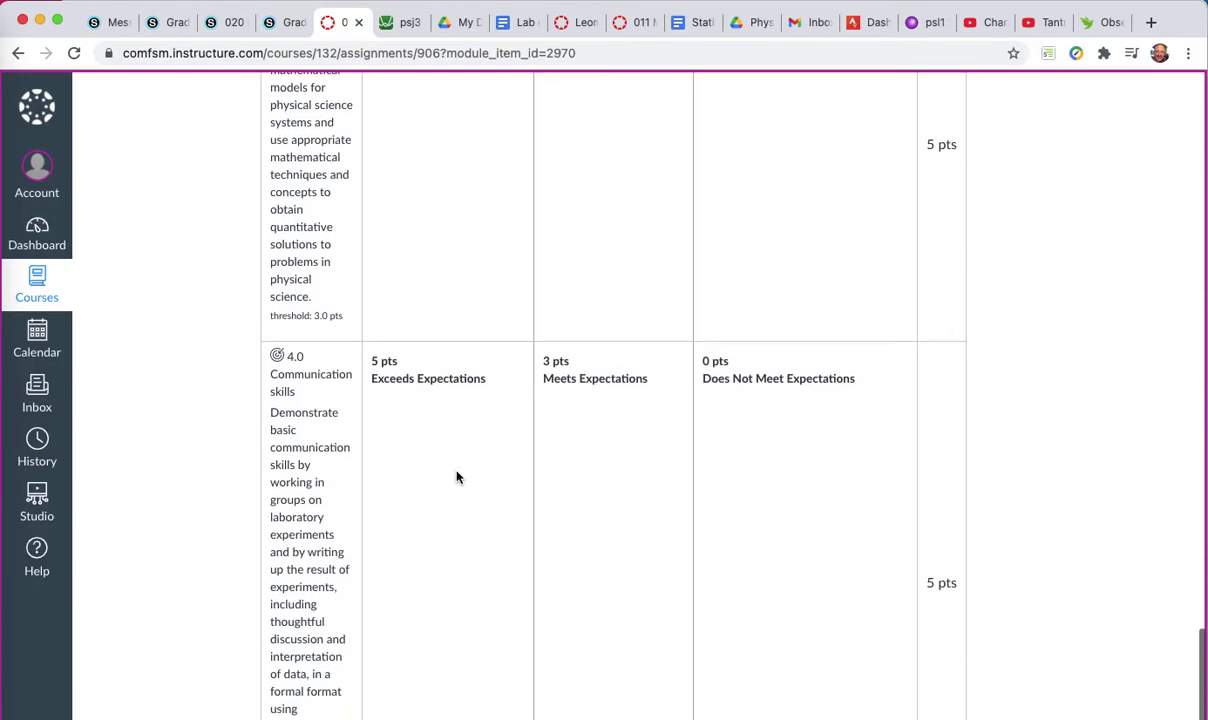
scroll(457, 478, up, 20)
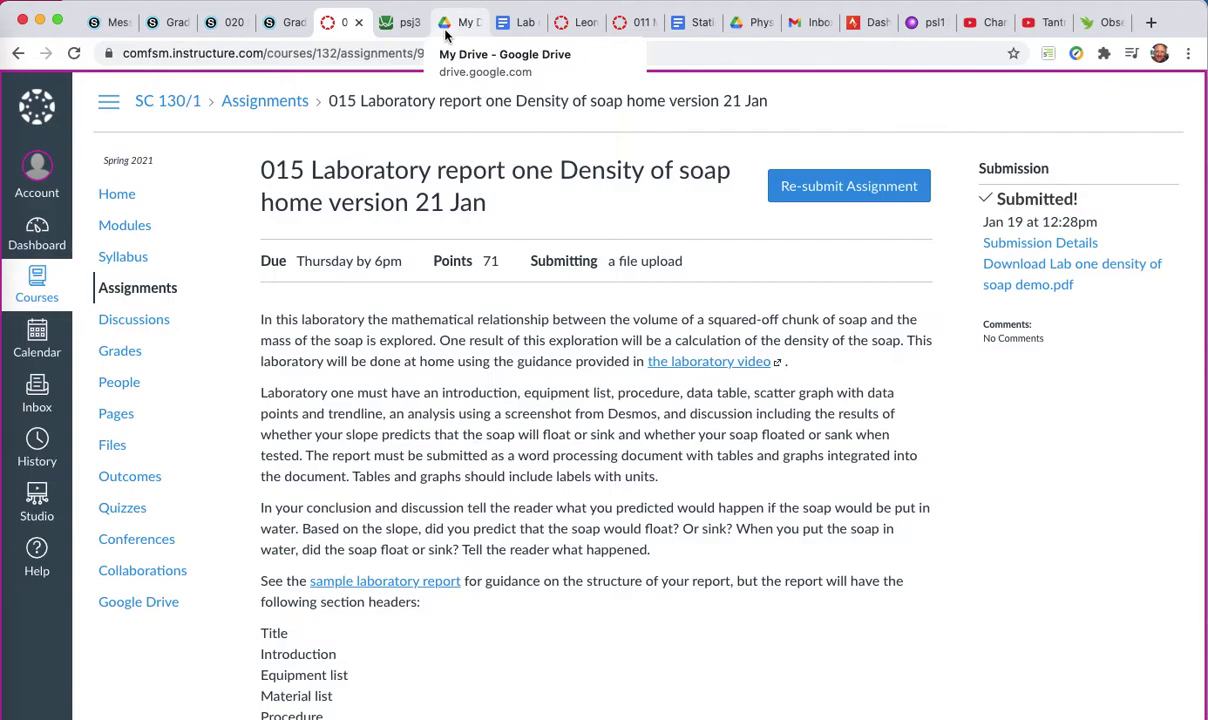
click(446, 33)
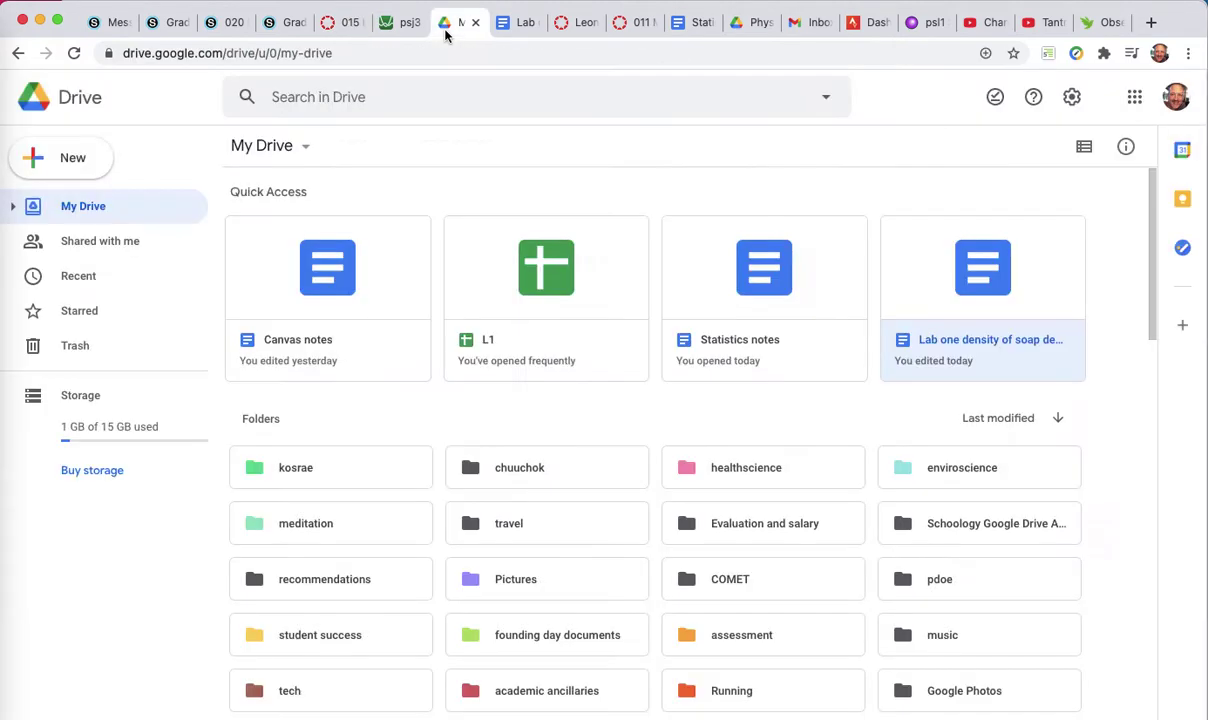
Create a new blank Google Docs document from My Drive's New menu.
click(80, 152)
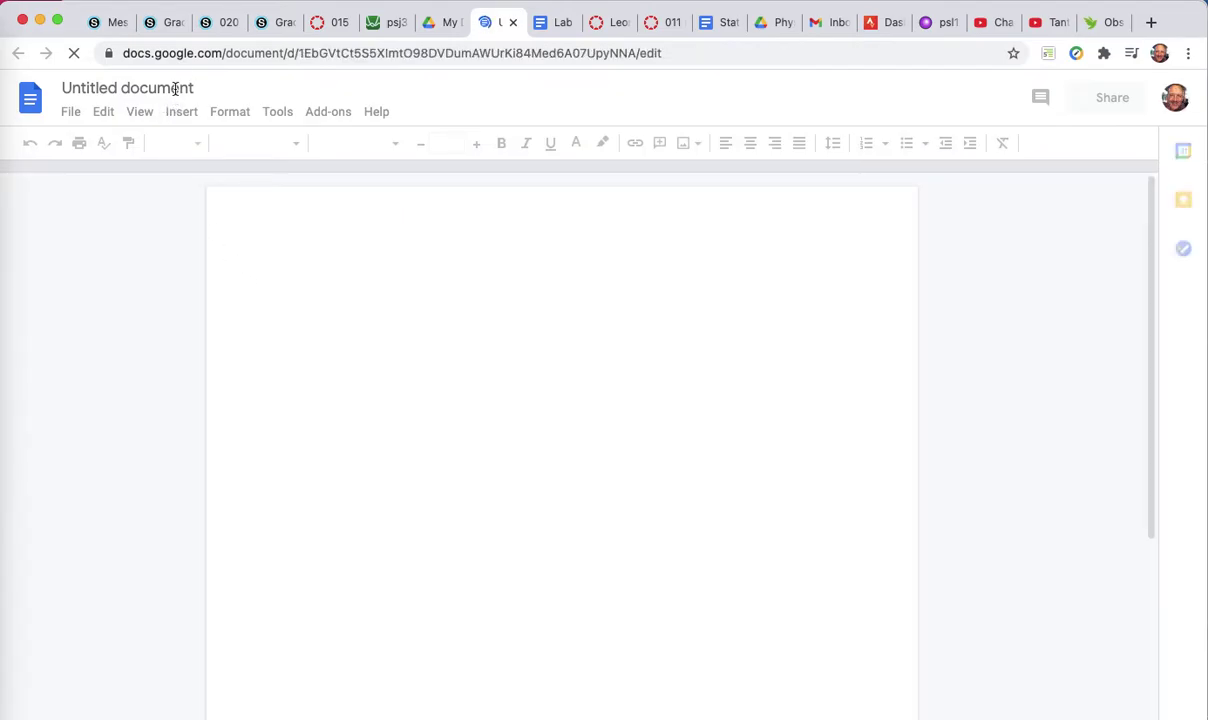
click(175, 88)
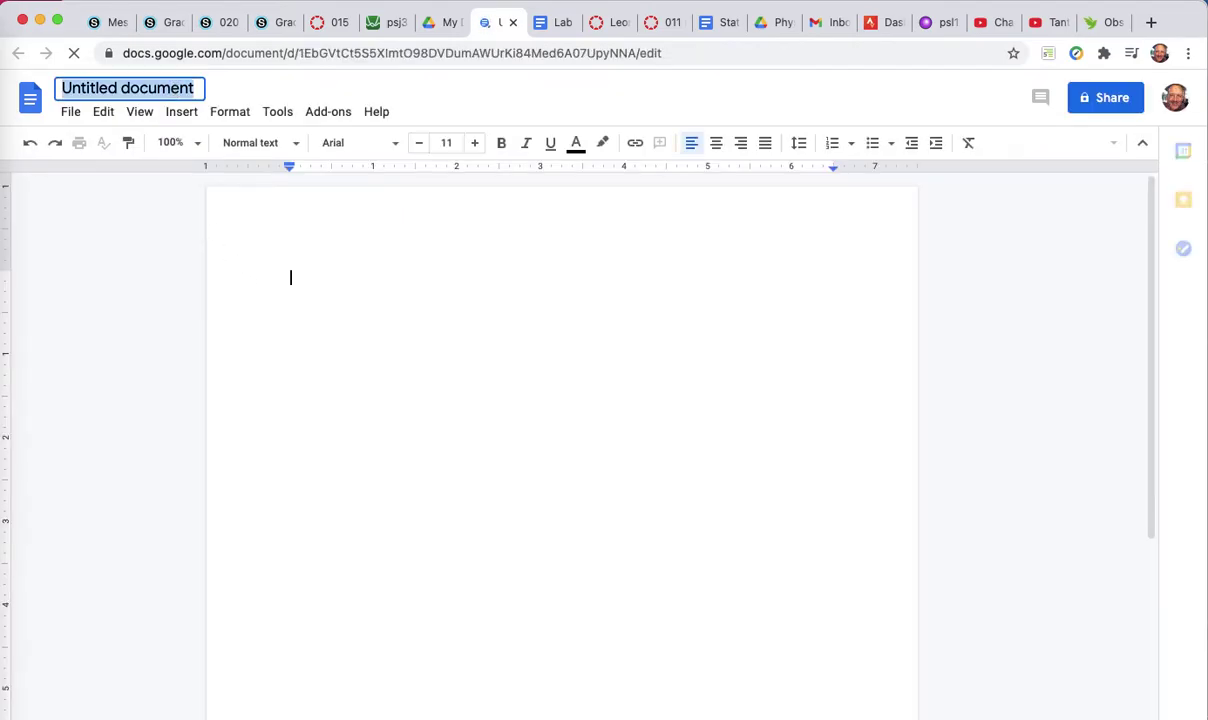
Retitle the Untitled document as 'Laboratory report one: Density of soap'.
text(Lab Report)
key(BackSpace)
key(super+a)
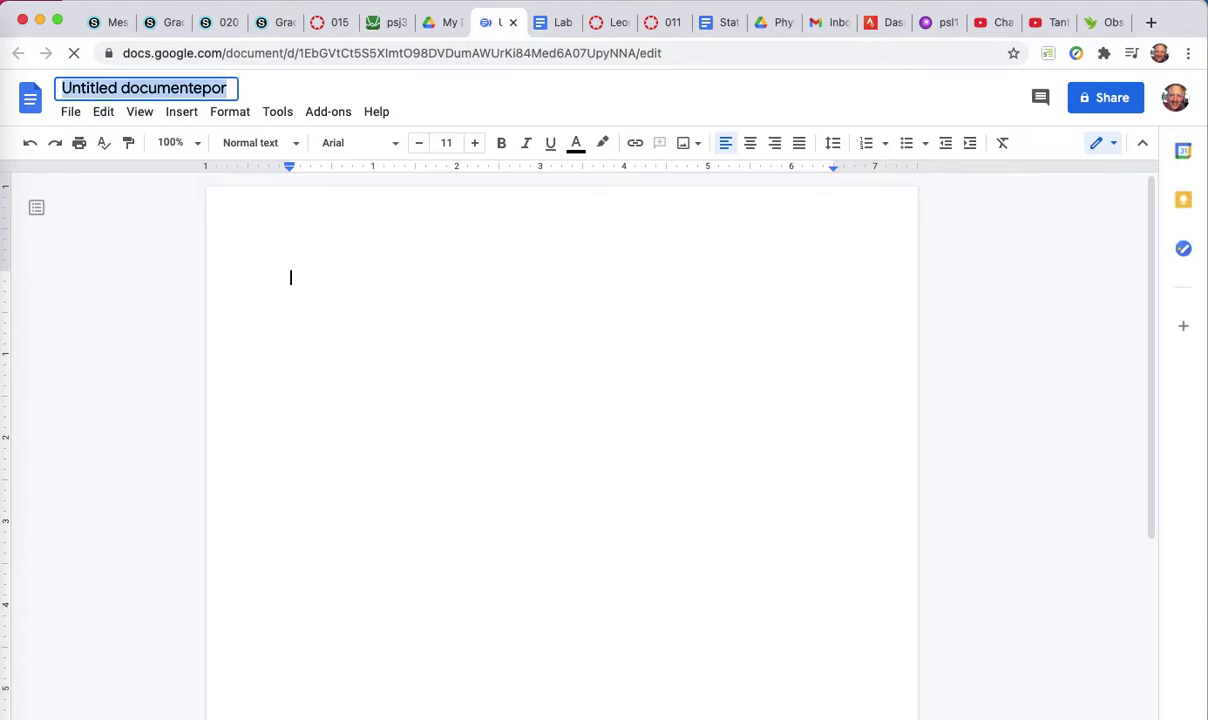
text(LAT)
key(BackSpace)
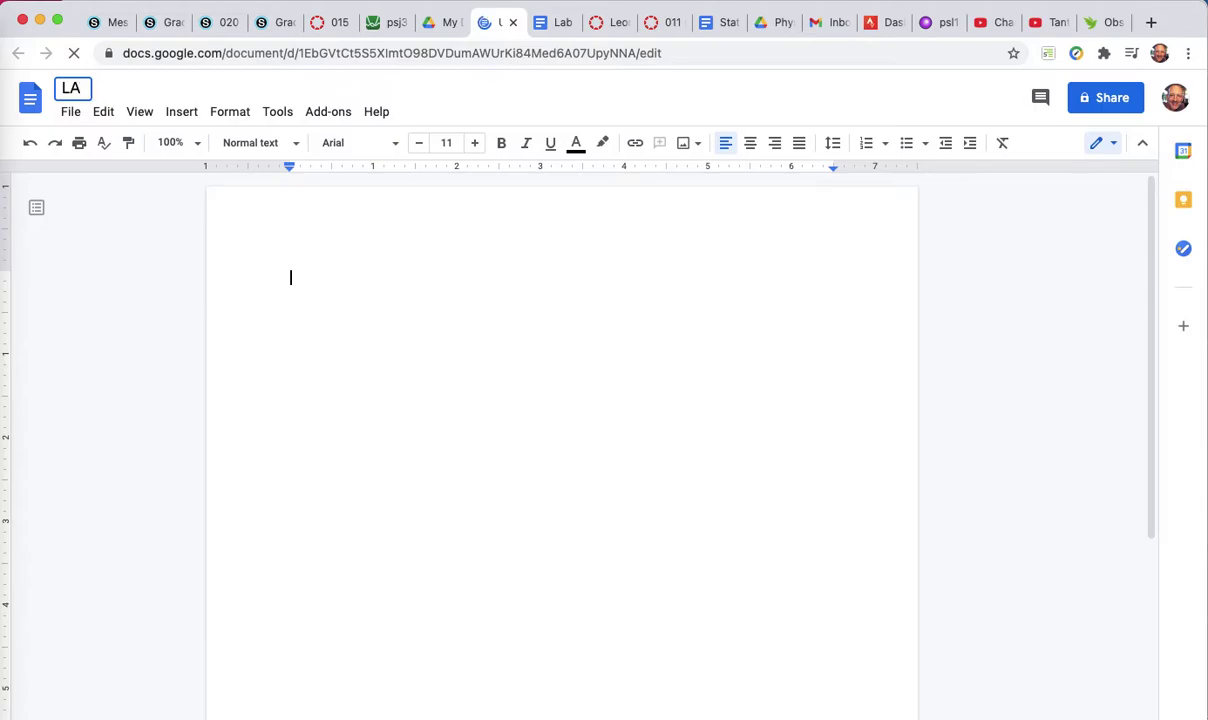
key(BackSpace)
text(aboratory re)
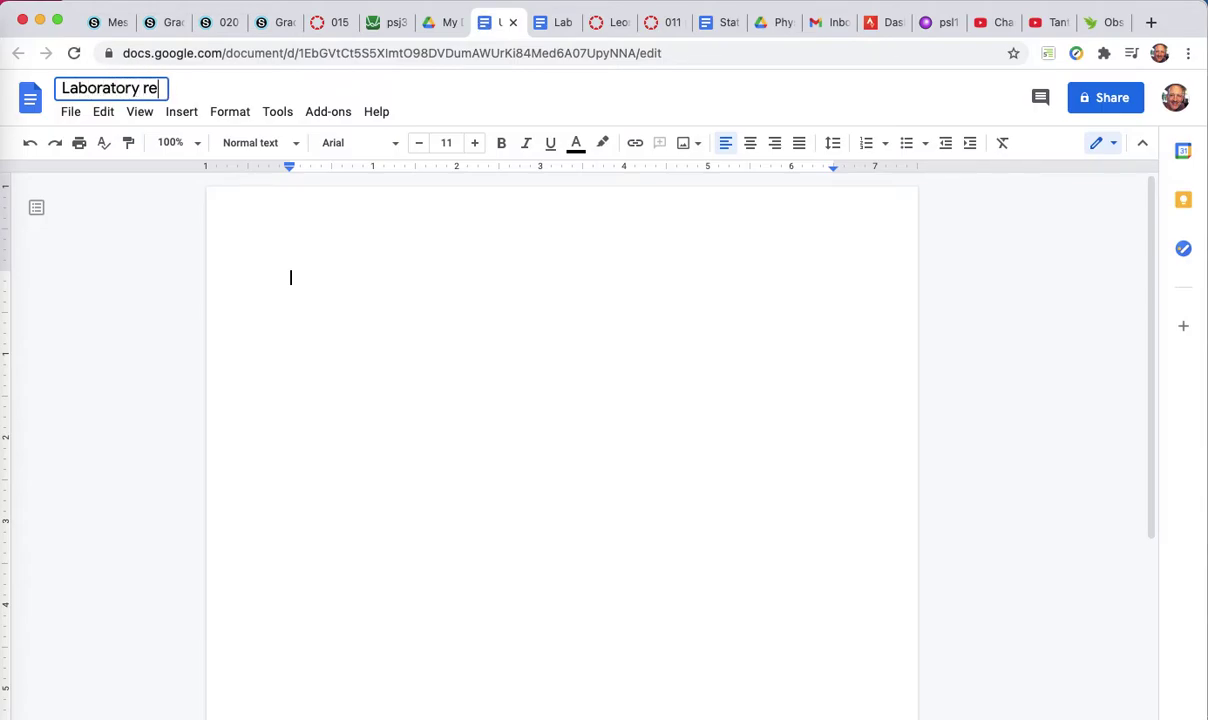
text(port one: )
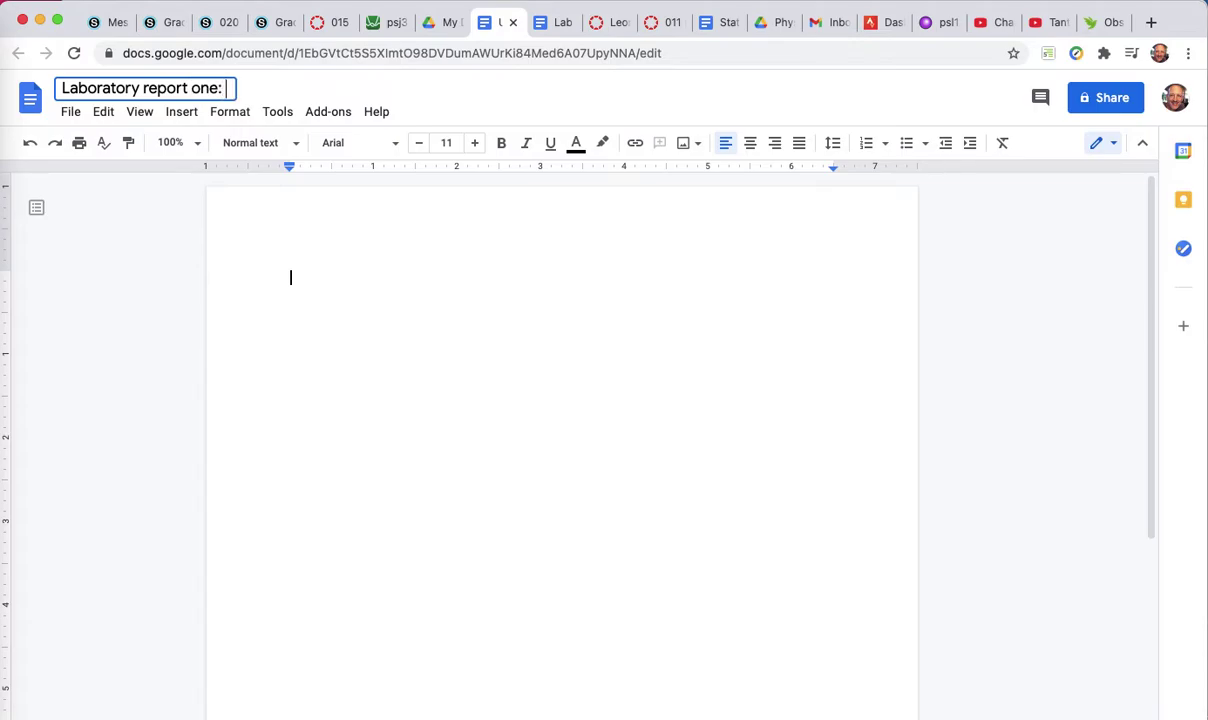
text(Densit of)
key(BackSpace)
key(BackSpace)
key(BackSpace)
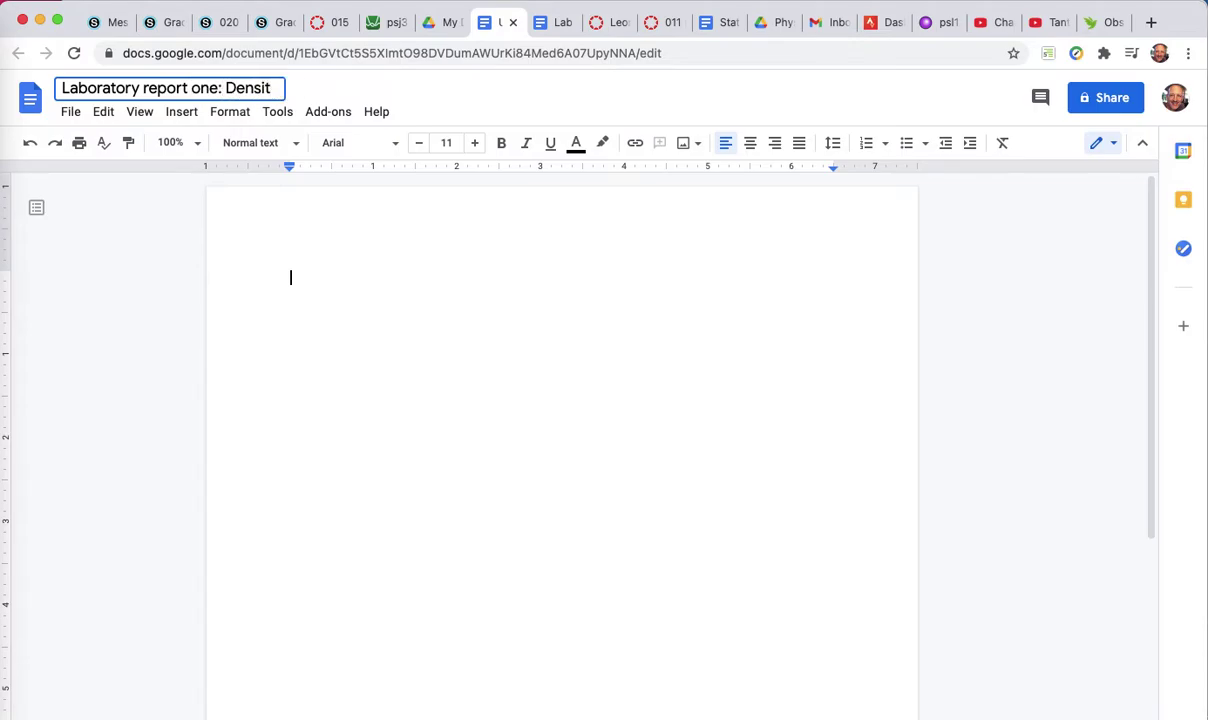
text(y of soap)
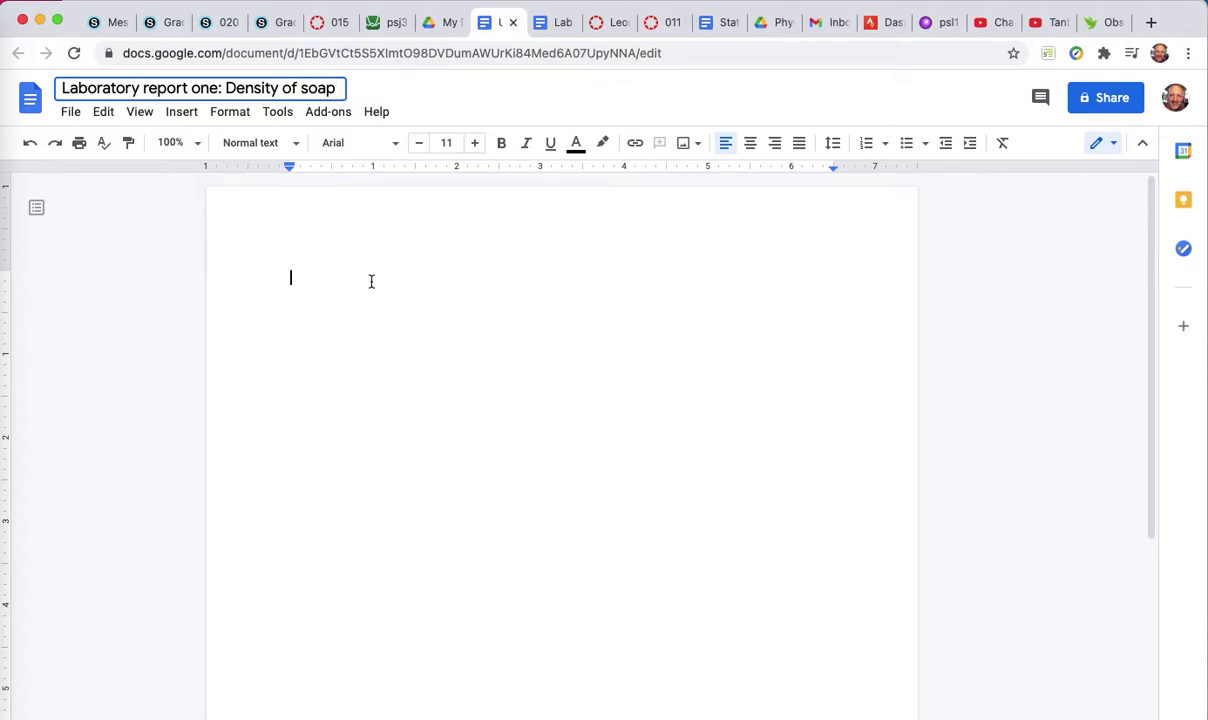
key(Return)
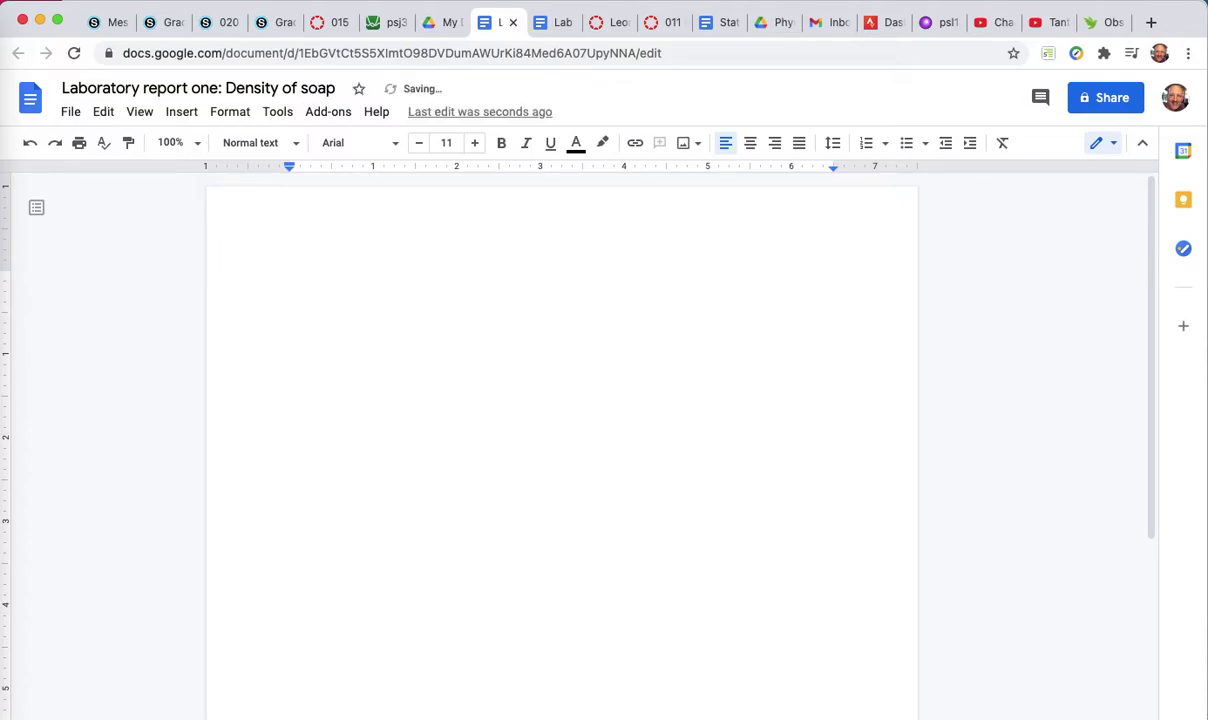
Type the title Density of soap, the Introduction heading and an 'In this laboratory' line.
text(Density)
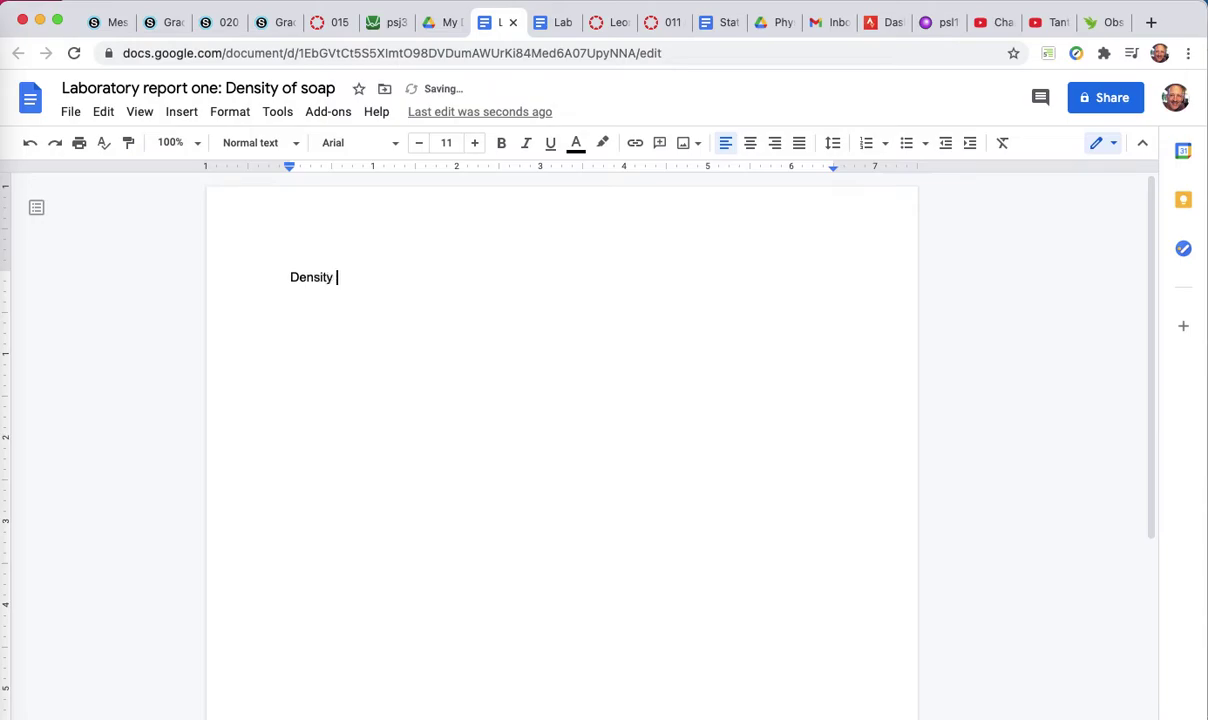
text( of soap)
key(Return)
text(Instruc)
key(BackSpace)
key(BackSpace)
key(BackSpace)
text(troduction)
key(Return)
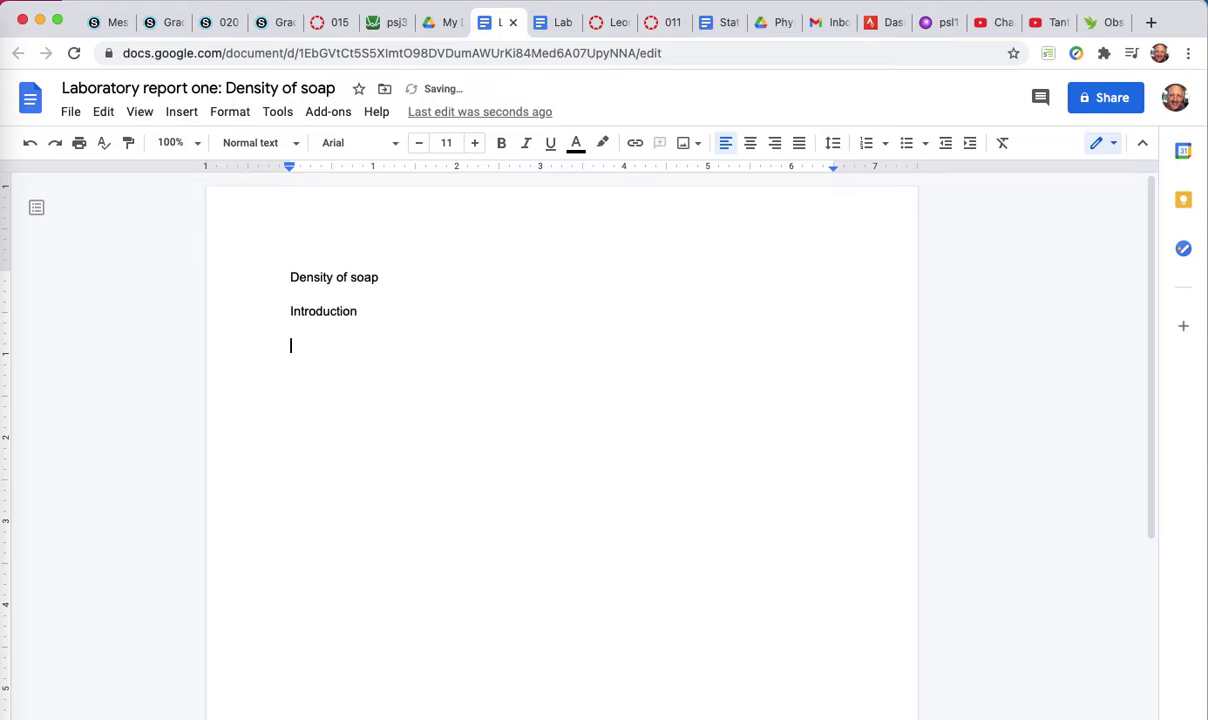
text(In this e)
key(BackSpace)
text(laborato)
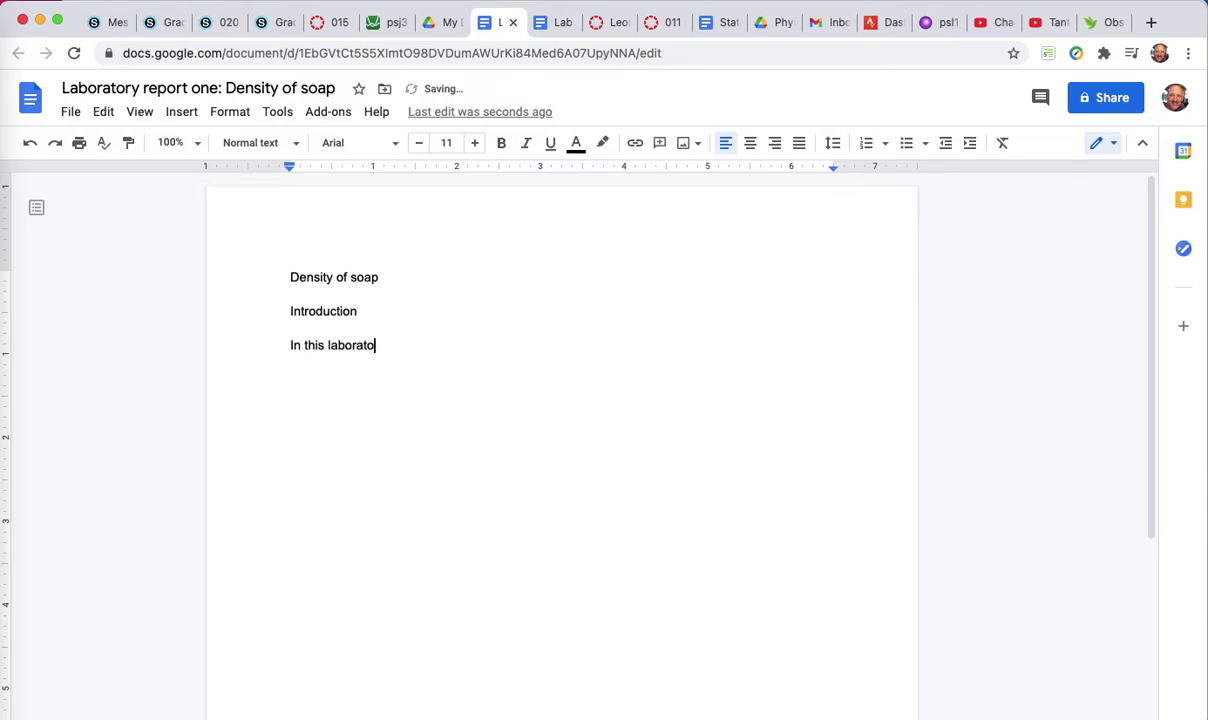
key(Return)
Add the Materials, Procedure and Data table section lines below.
text(mat)
key(BackSpace)
key(BackSpace)
key(BackSpace)
text(Materials)
key(Return)
text(Proc)
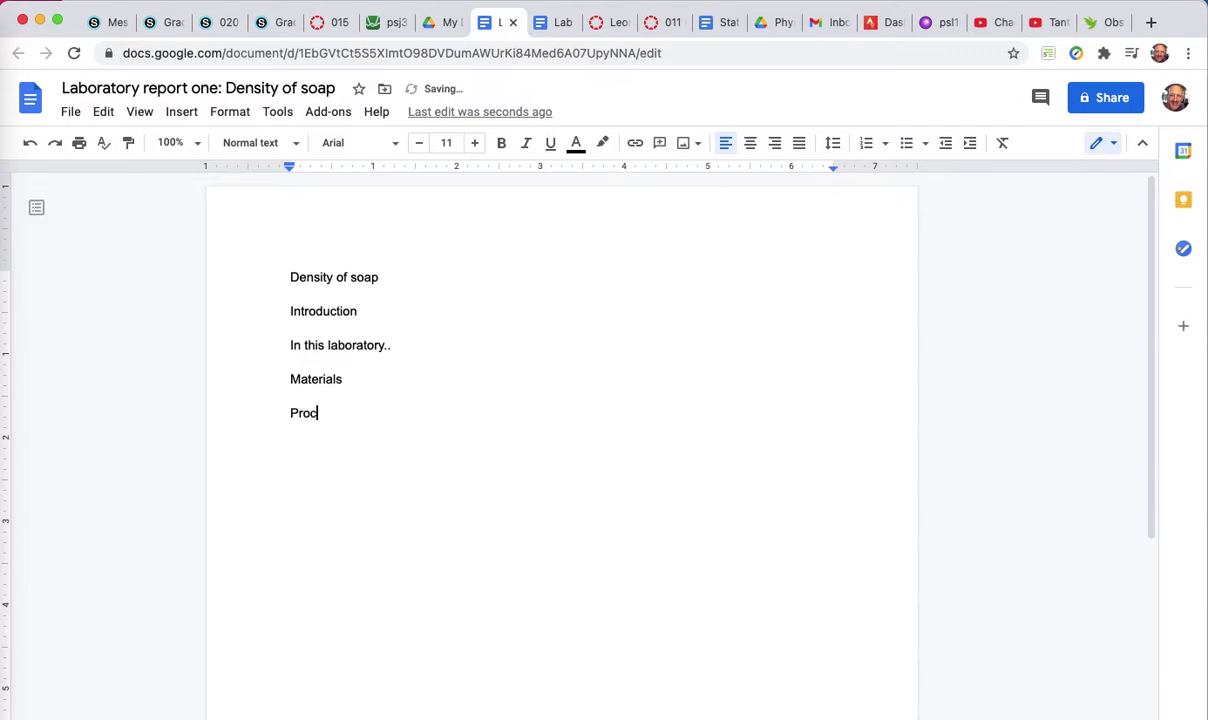
text(edur)
key(Return)
key(BackSpace)
key(BackSpace)
text(e)
key(Return)
text(Data)
key(BackSpace)
text(ta table)
key(Return)
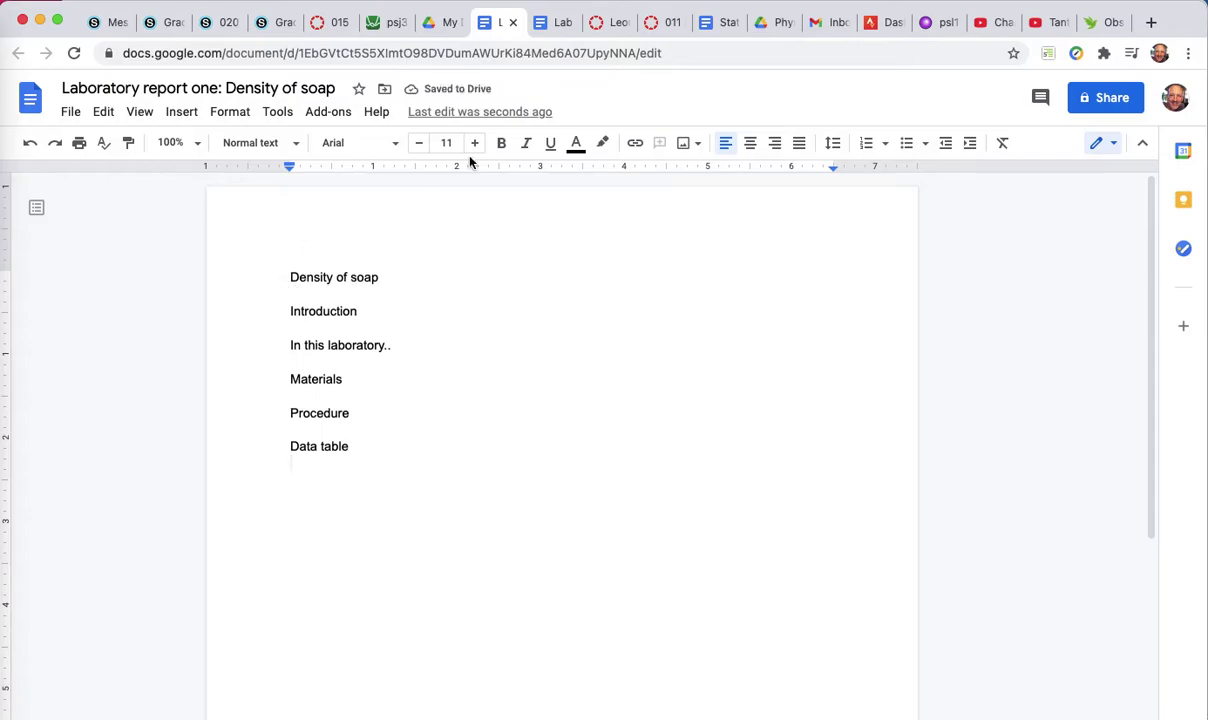
click(189, 116)
Upload the Desktop data-table screenshot under the Data table line, then view the Desmos graph.
mouse_move(210, 146)
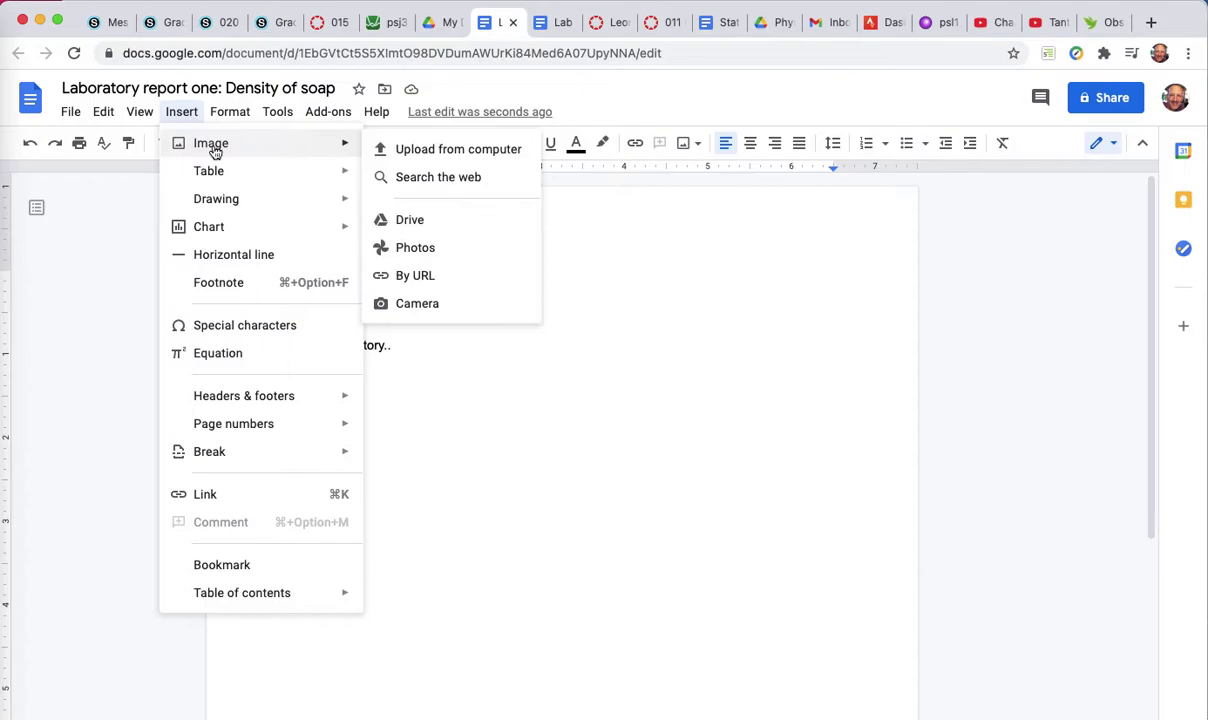
click(403, 148)
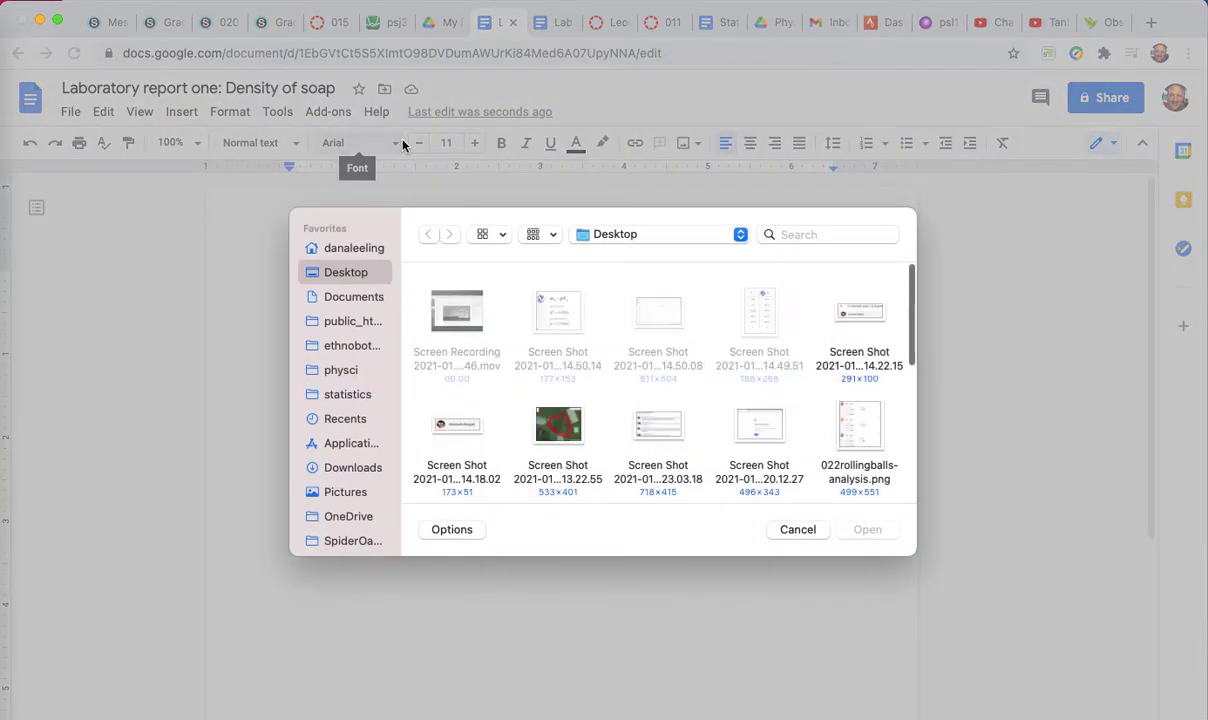
click(677, 326)
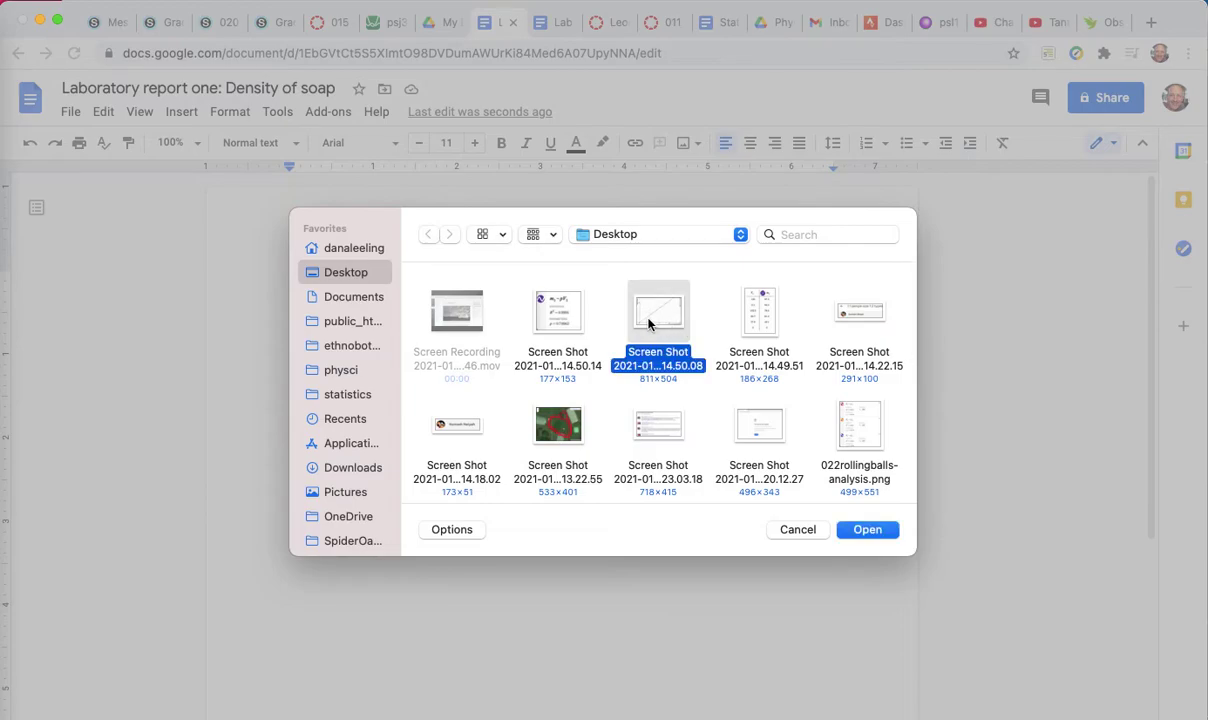
click(748, 310)
click(866, 530)
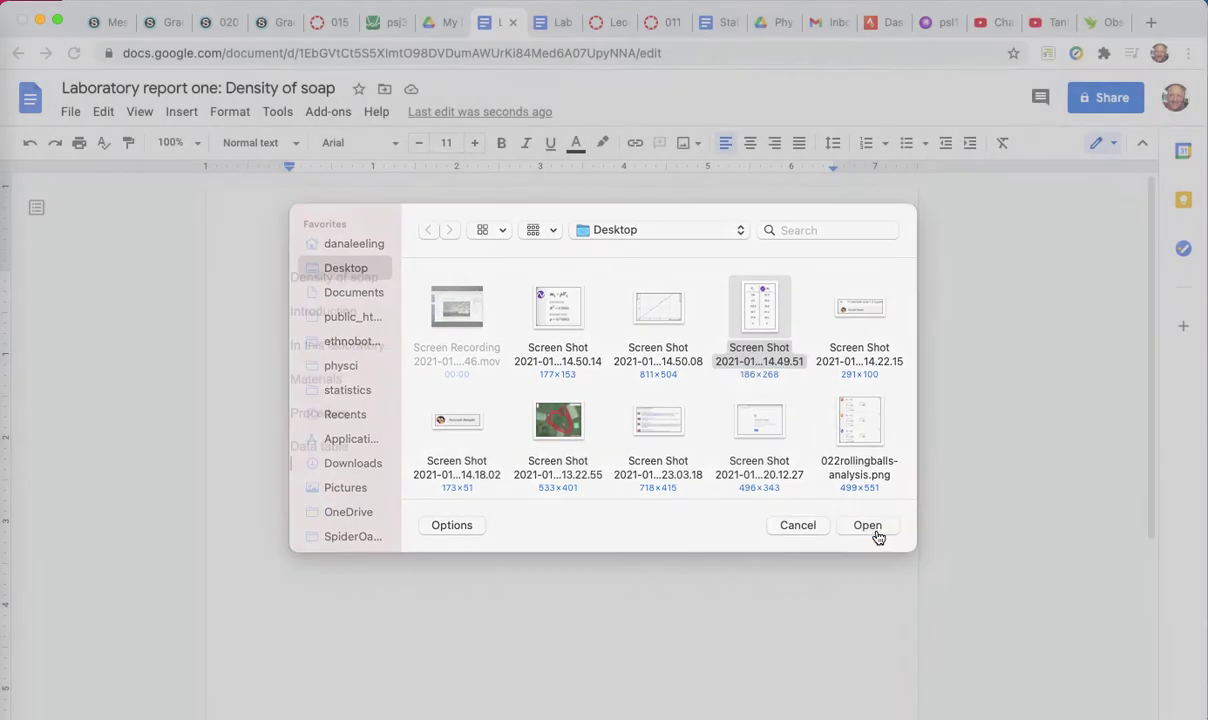
click(390, 27)
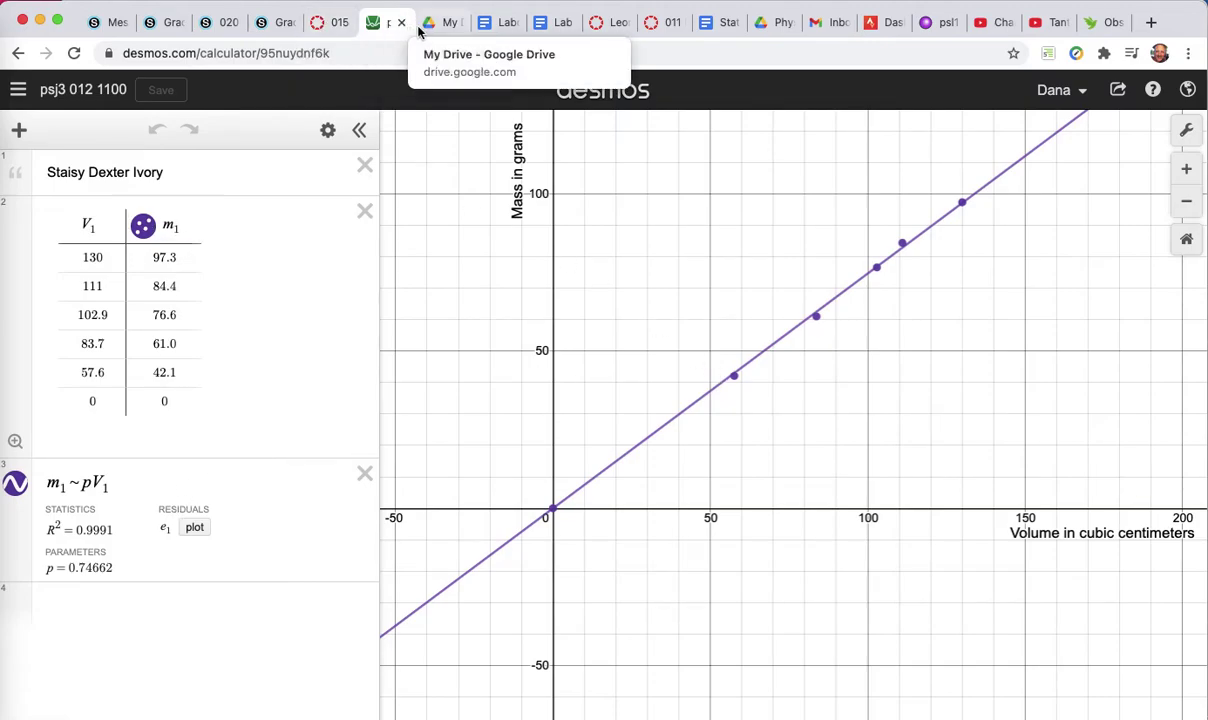
Return to the 'Laboratory report one: Density of soap' document.
click(481, 33)
Make Density of soap a Heading 1 and Introduction a Heading 2.
scroll(402, 550, down, 3)
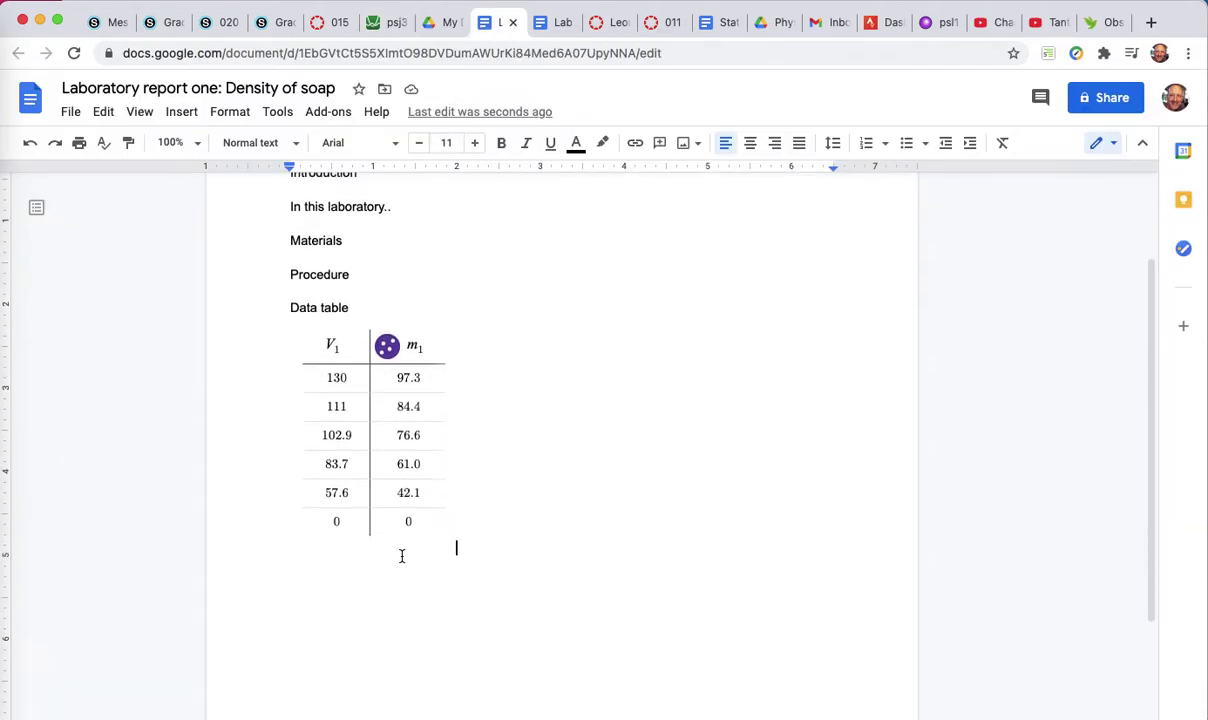
scroll(395, 567, up, 5)
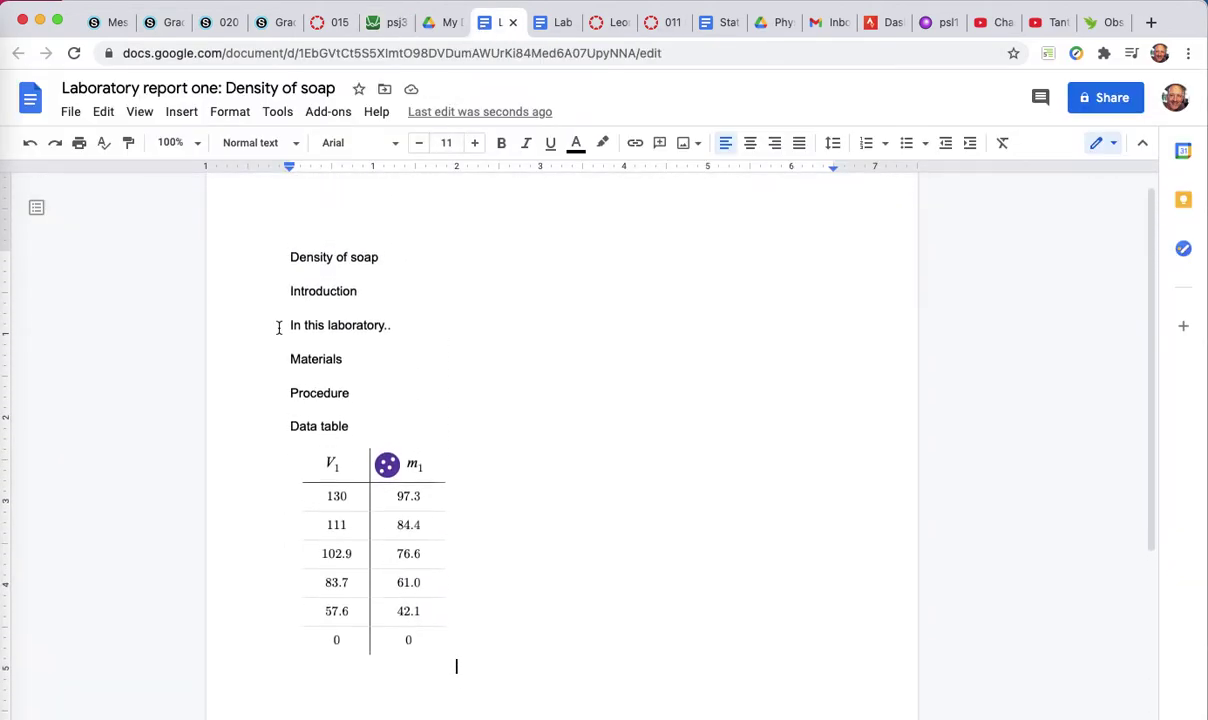
click(291, 257)
drag(339, 257, 404, 263)
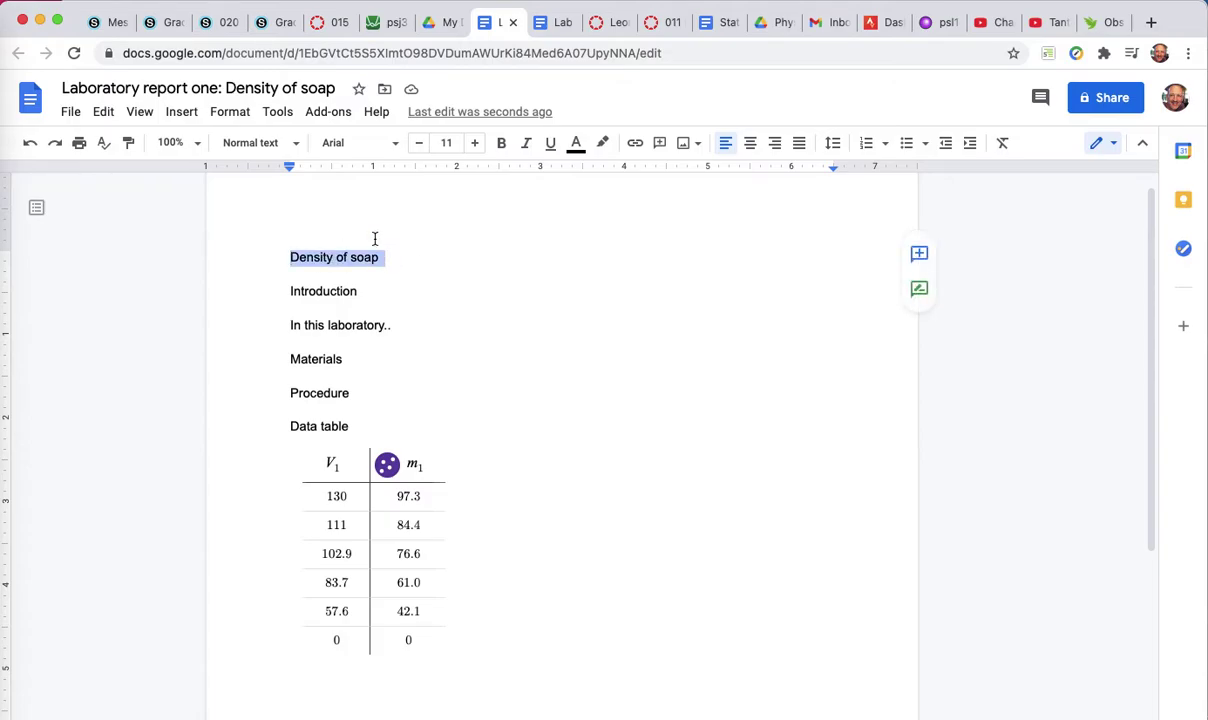
click(294, 143)
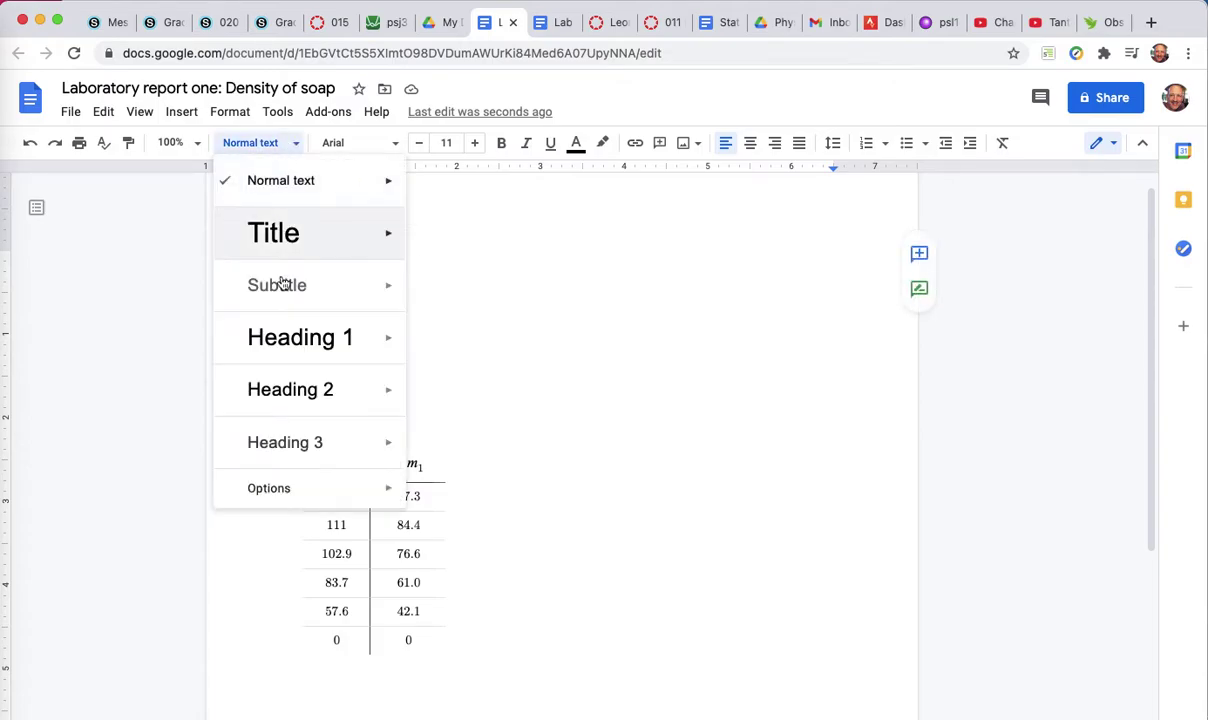
click(289, 345)
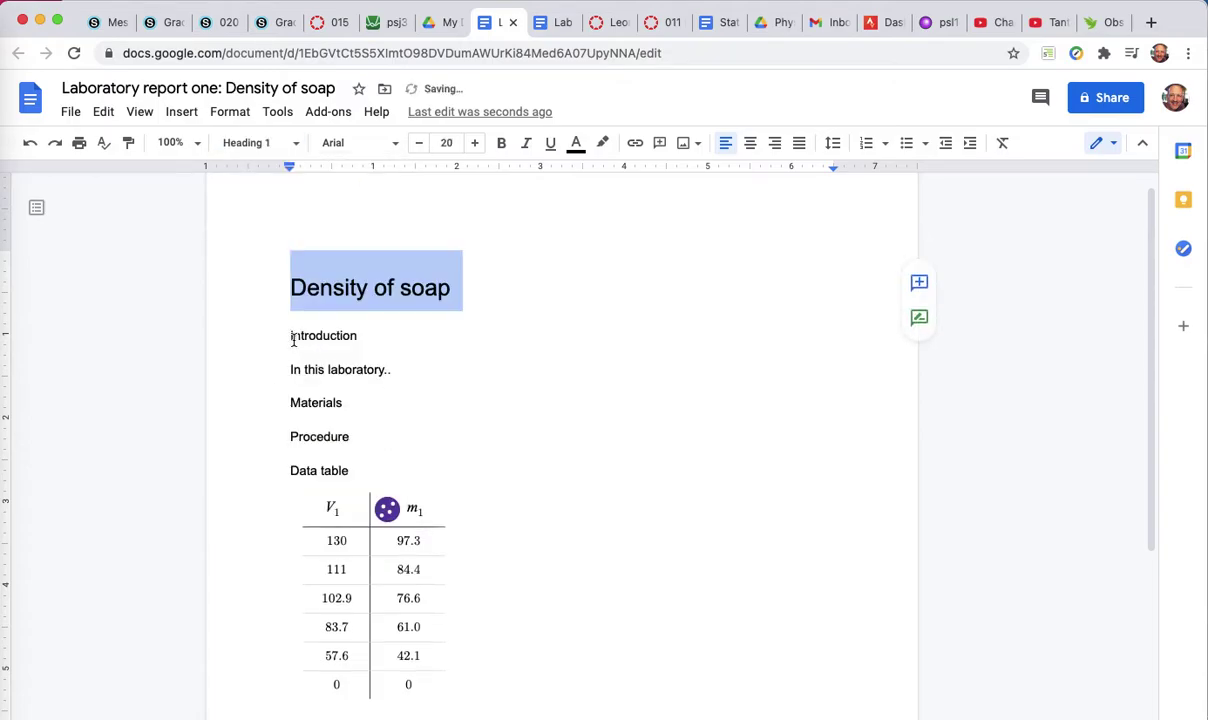
double_click(292, 338)
click(255, 145)
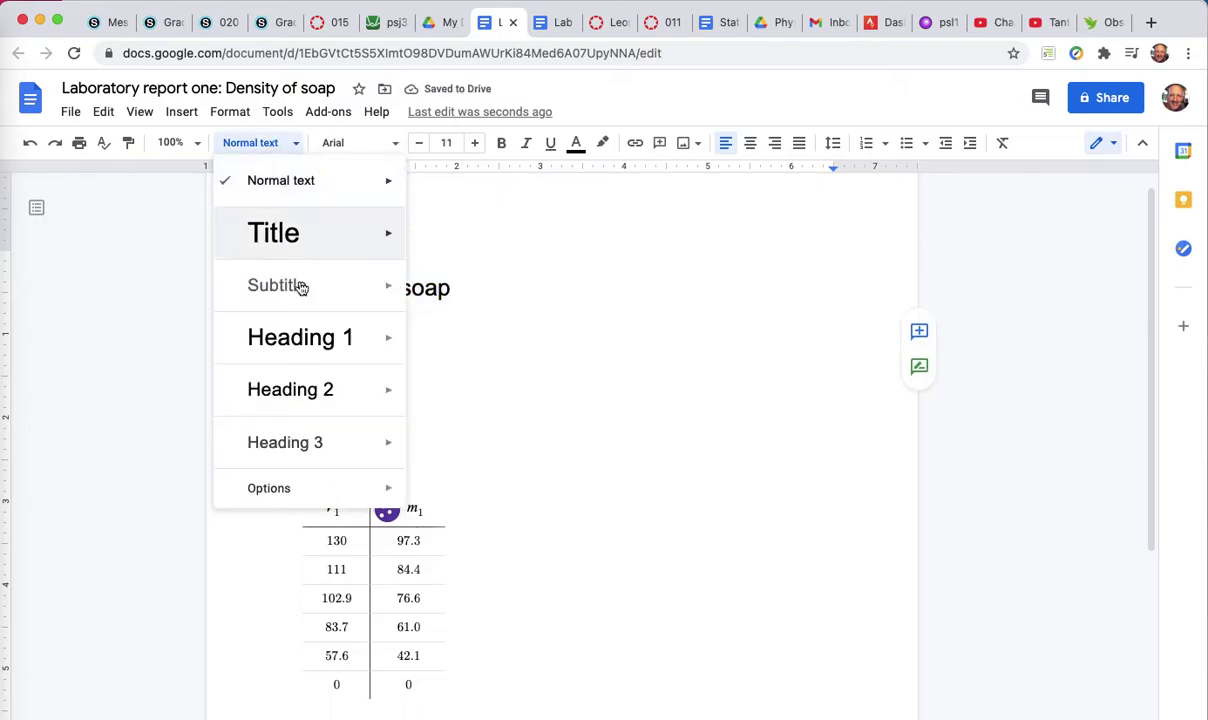
click(312, 393)
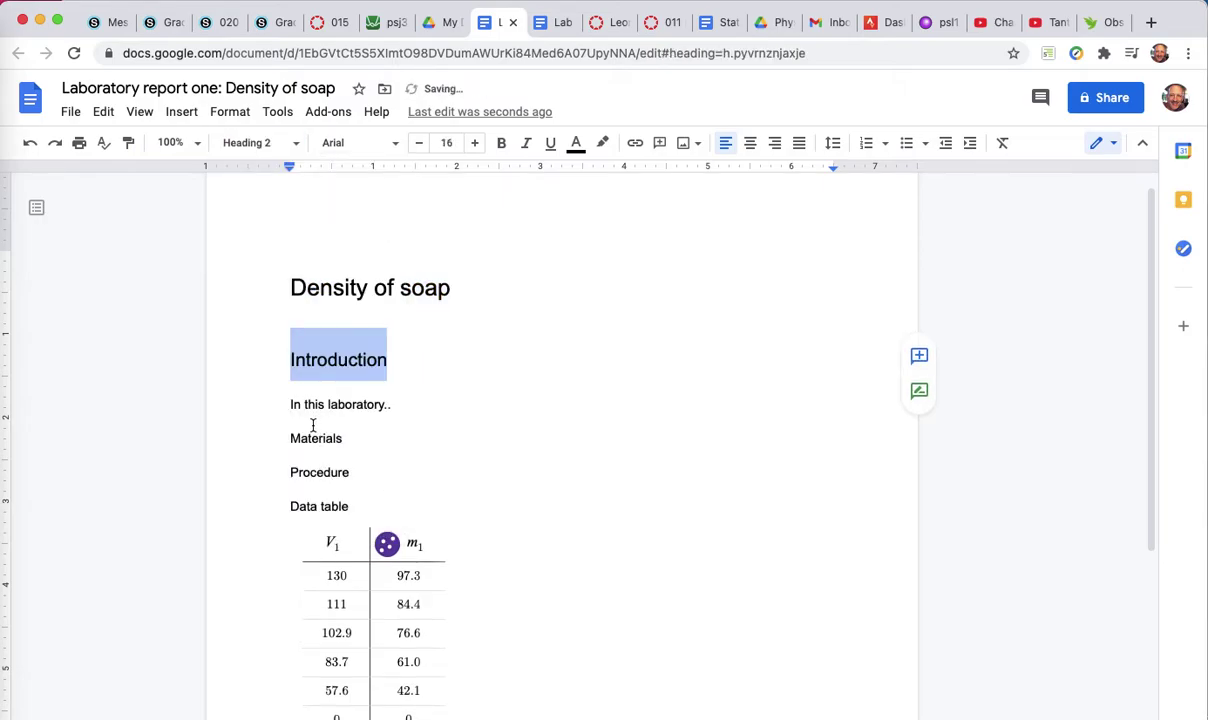
Apply Heading 2 to Materials, Data table and Procedure, using Paint format for Procedure.
double_click(312, 438)
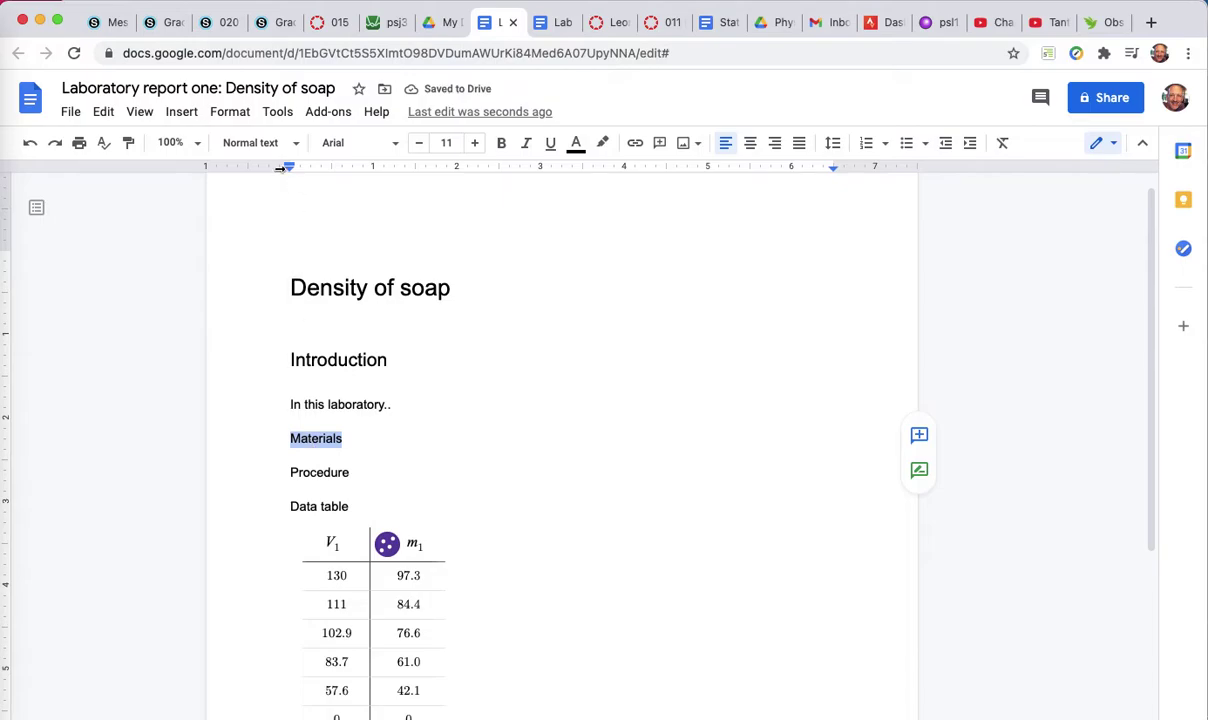
click(262, 142)
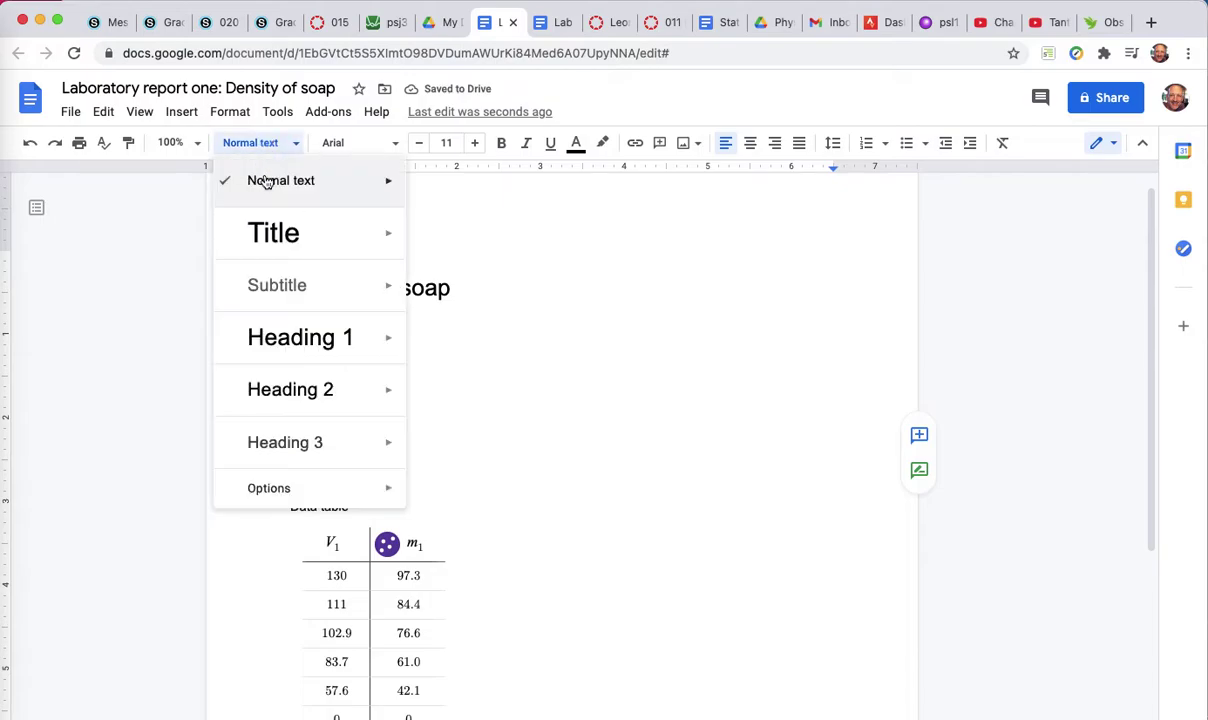
click(303, 385)
scroll(322, 515, down, 5)
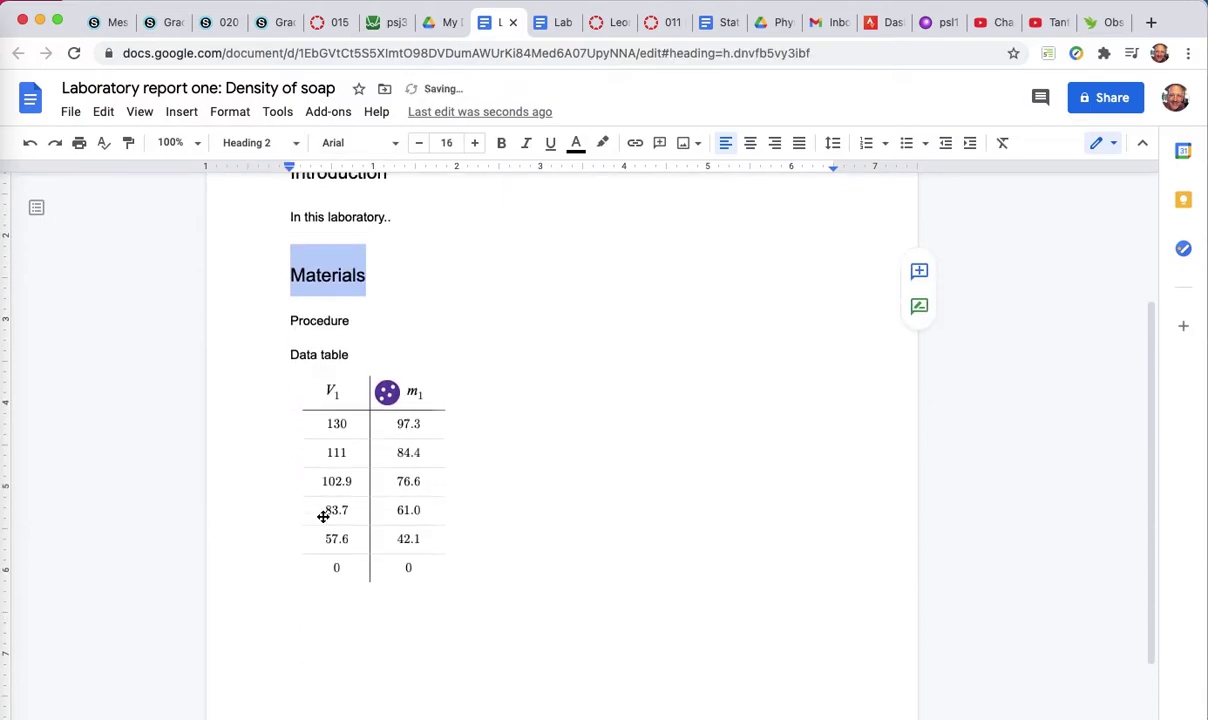
drag(291, 310, 372, 321)
click(258, 143)
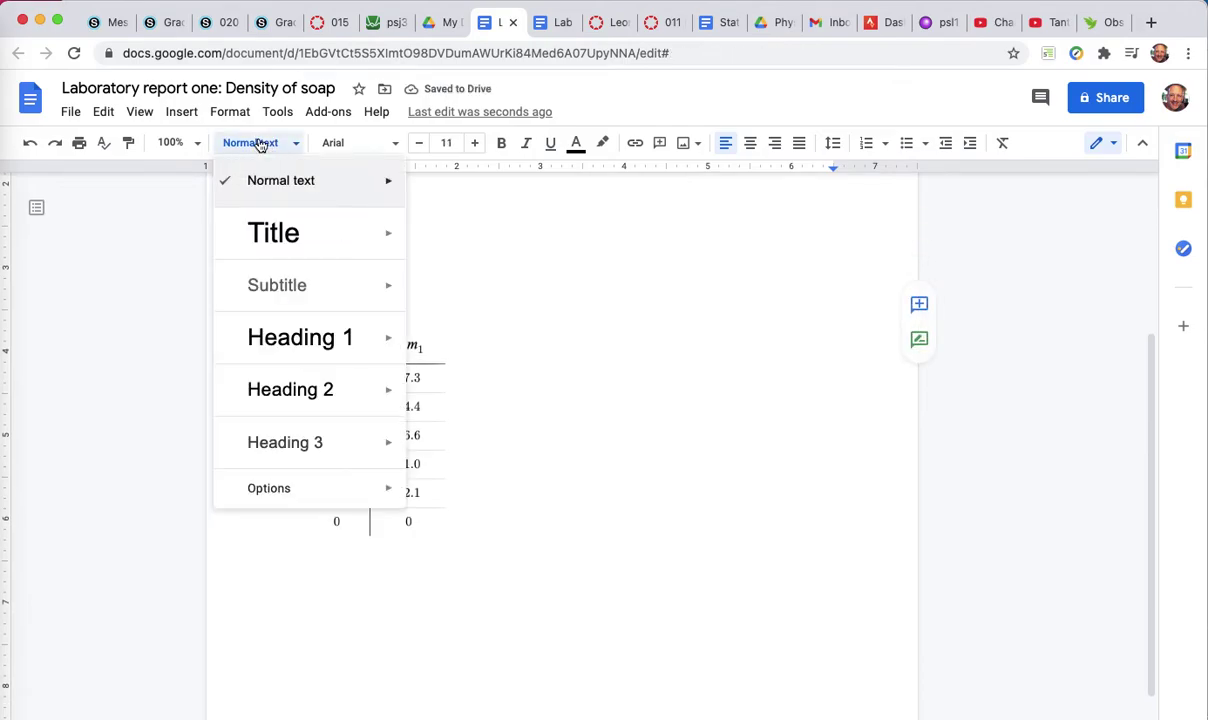
click(291, 390)
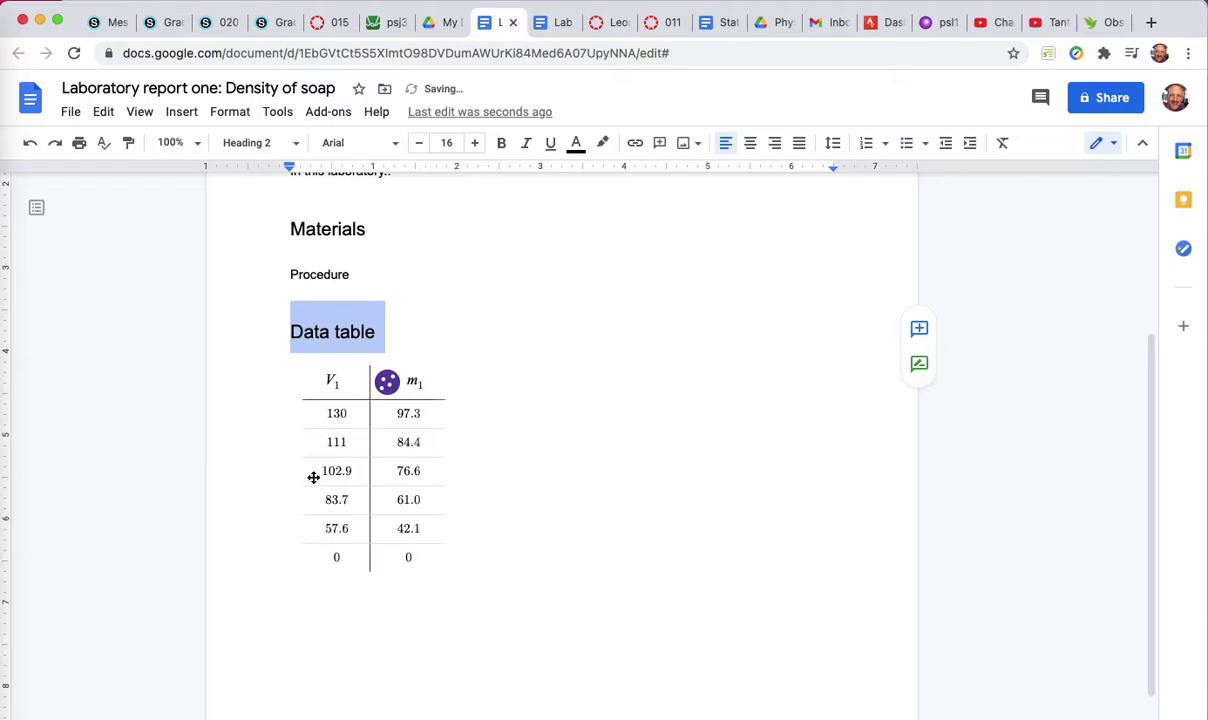
click(130, 147)
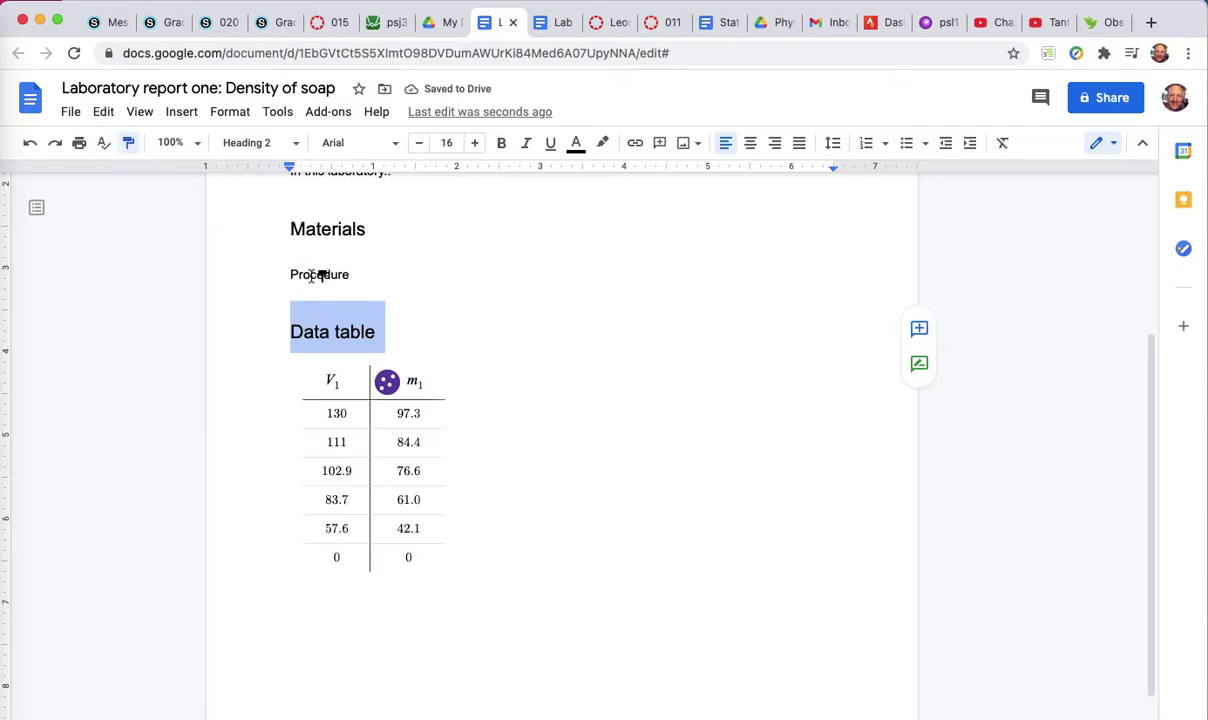
click(316, 270)
scroll(320, 300, down, 2)
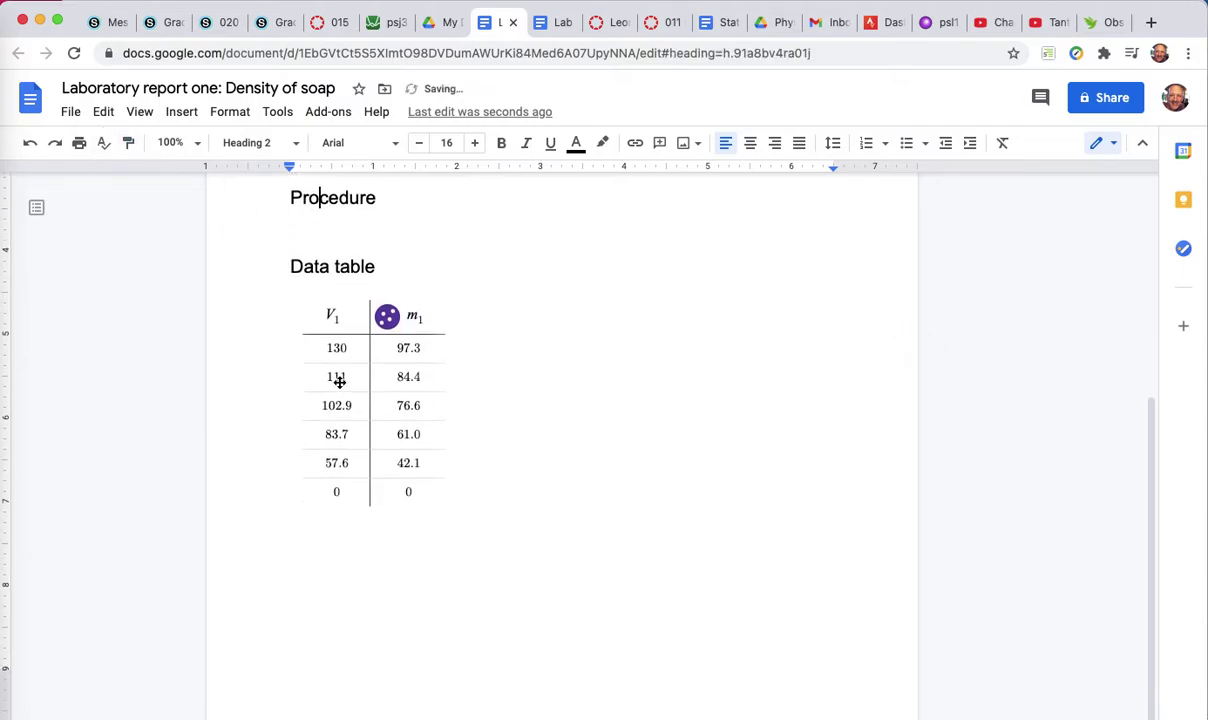
click(456, 518)
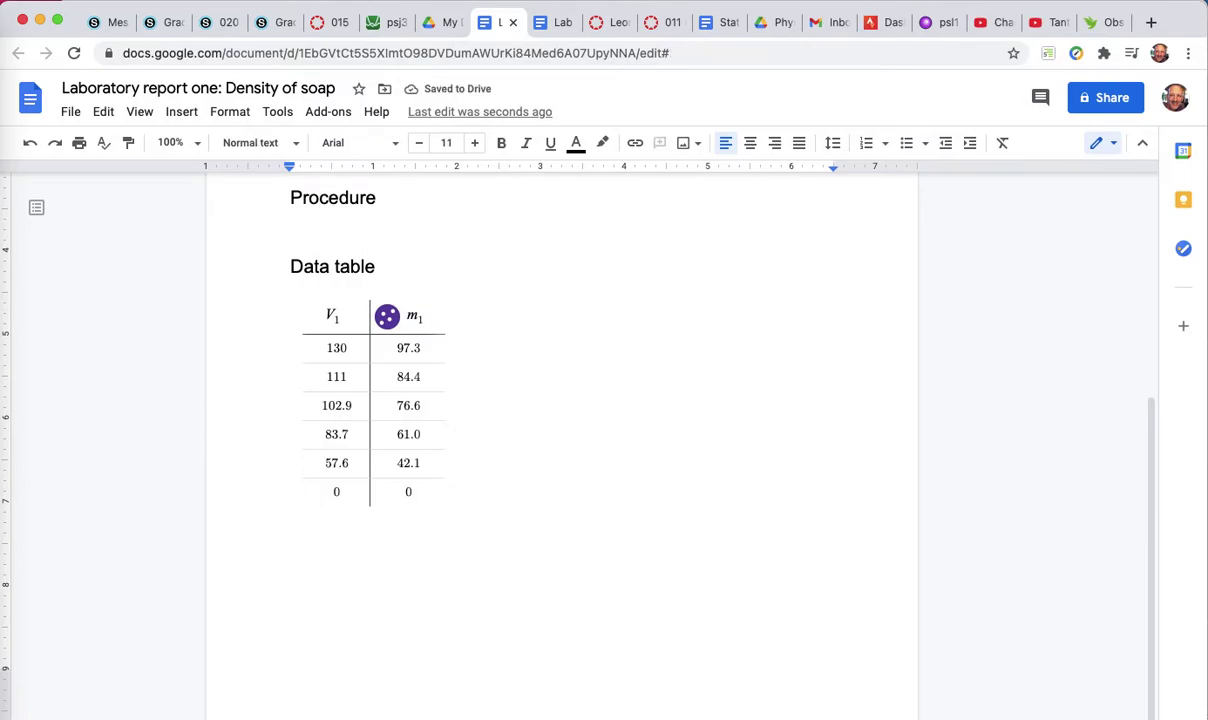
Type a 'Graph' line below the data table and open an empty line above it.
text(Graph)
key(Return)
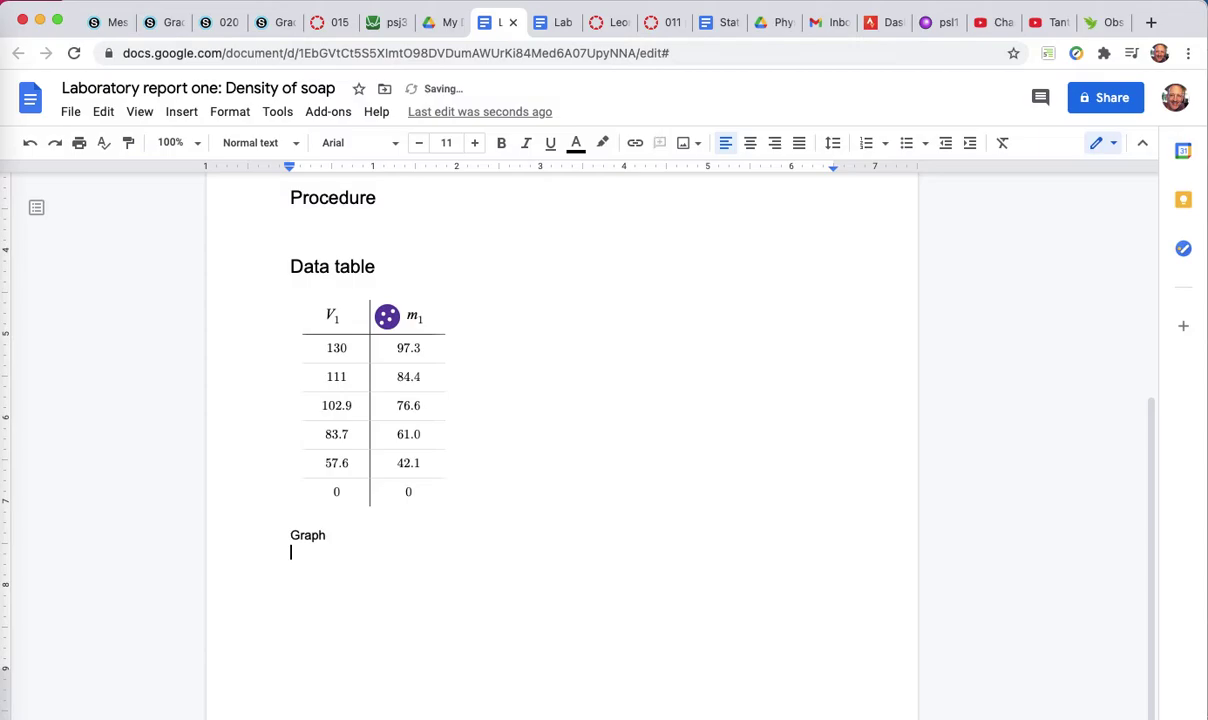
click(440, 518)
key(Return)
Write the note 'Volume V1 is in cubic centimeters' above Graph, leaving a blank line below.
text(Volume is i)
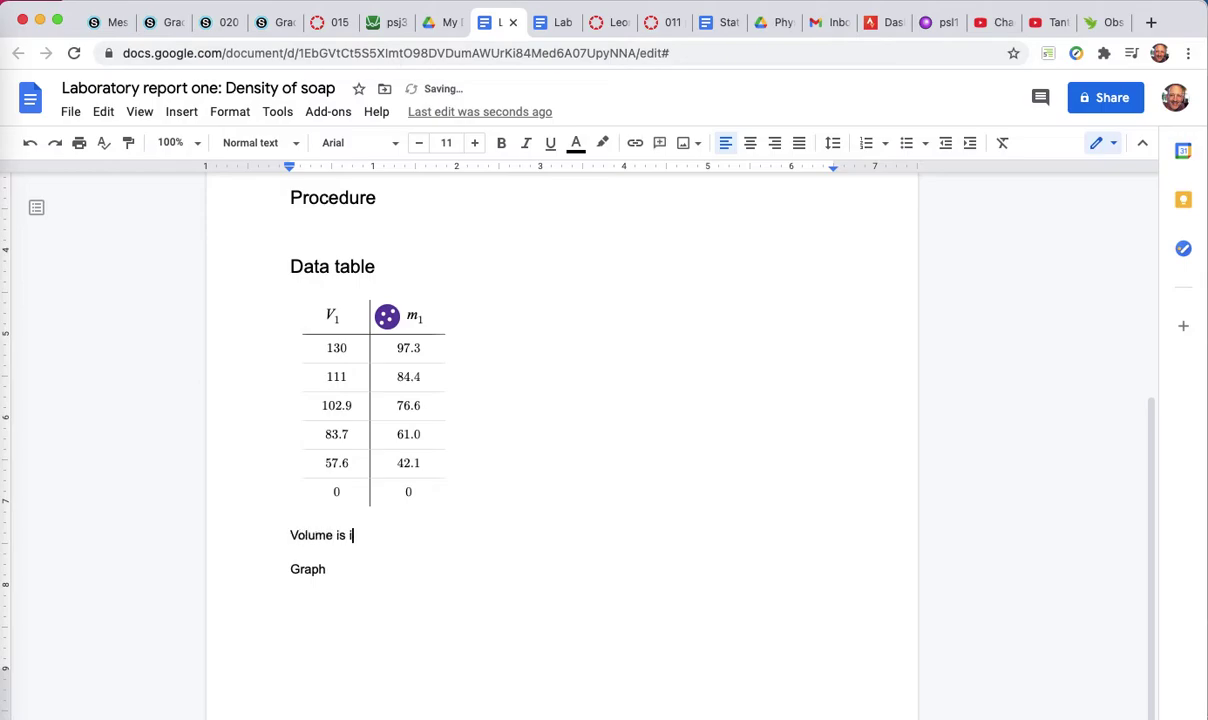
key(BackSpace)
key(BackSpace)
key(BackSpace)
key(BackSpace)
text(V1 is in cubic centimeters..)
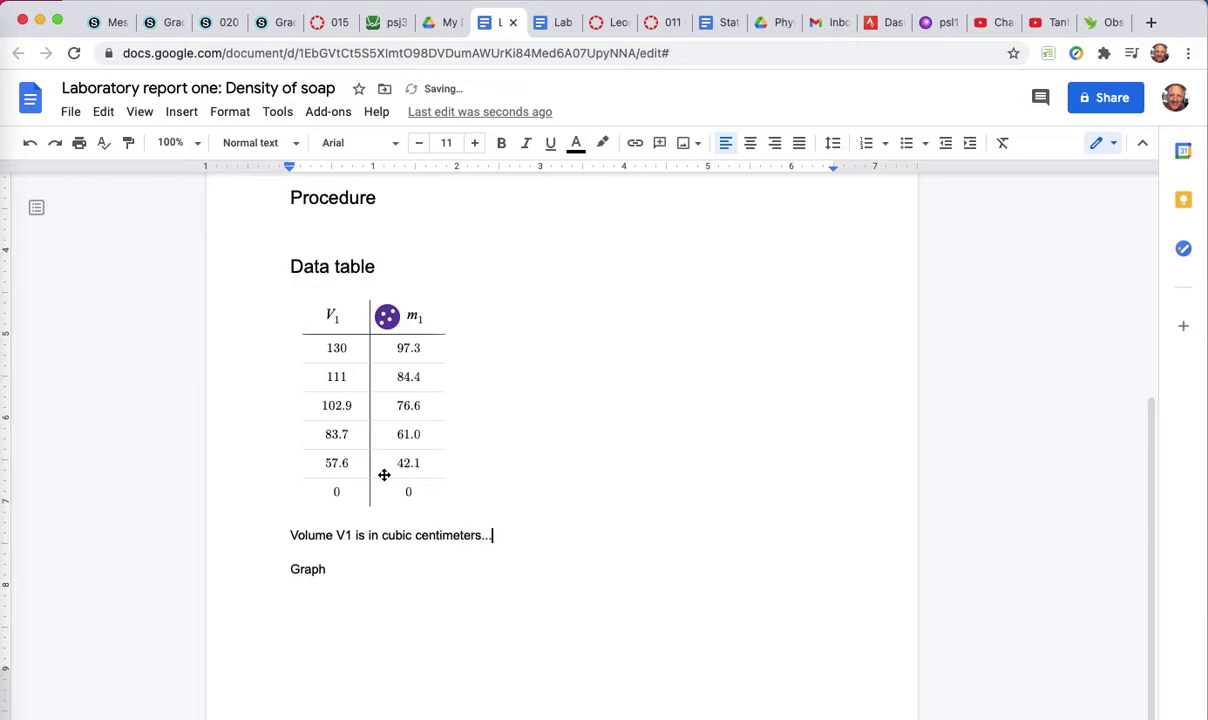
click(358, 565)
key(Return)
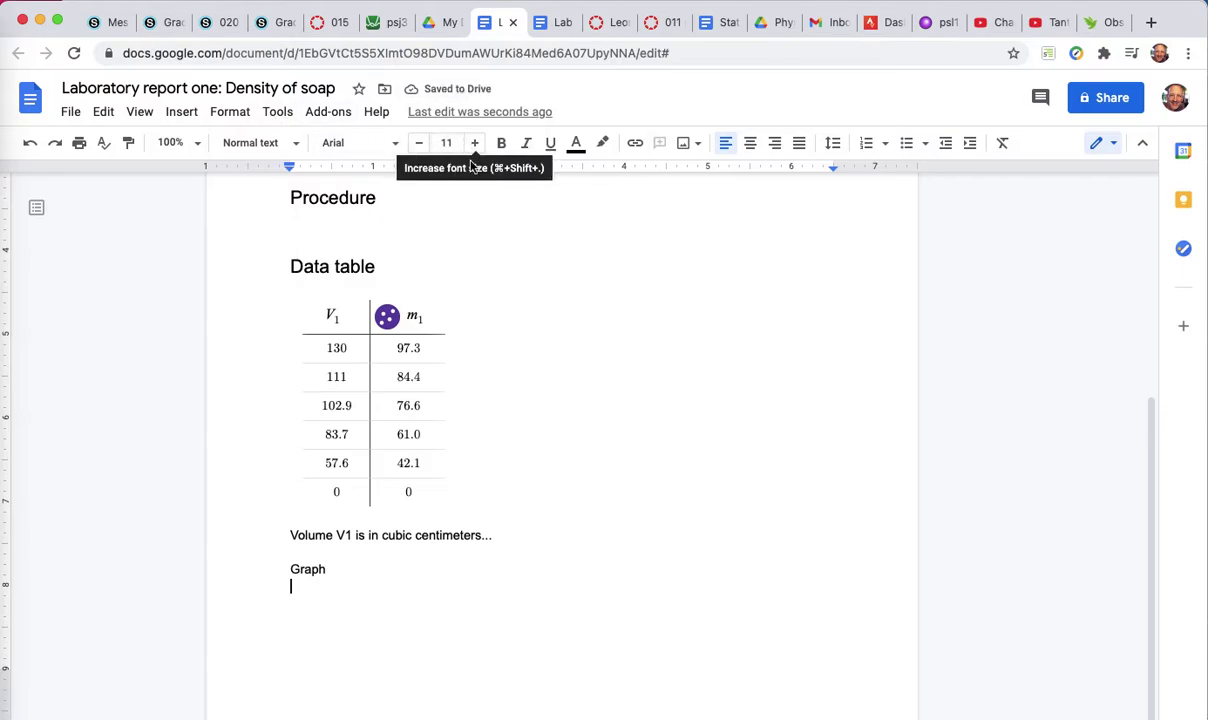
click(181, 112)
Upload the mass-versus-volume graph screenshot from the Desktop into the report.
mouse_move(232, 230)
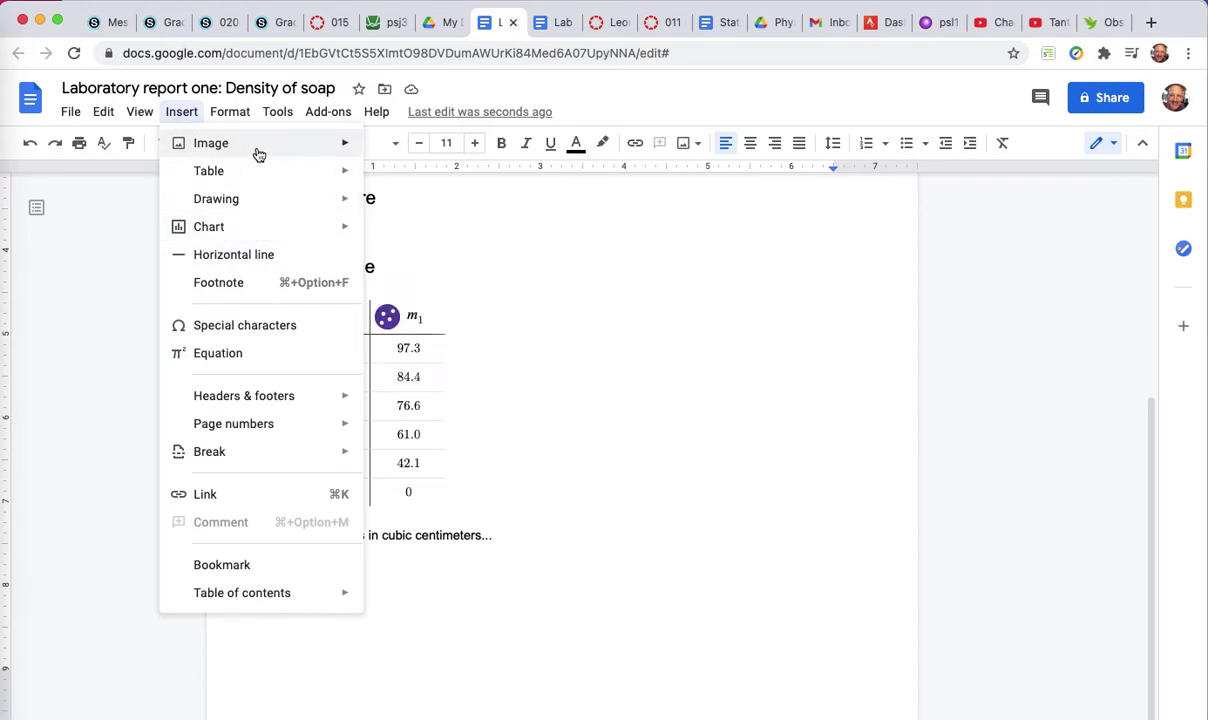
mouse_move(258, 153)
click(404, 155)
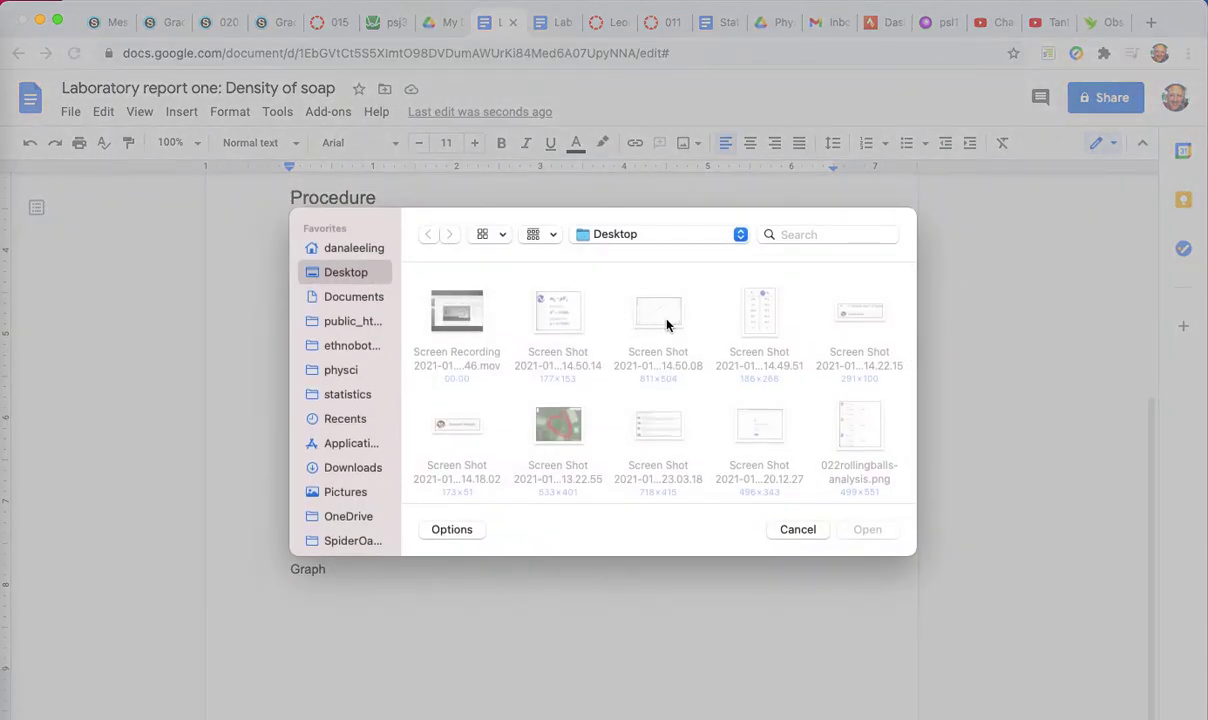
double_click(669, 325)
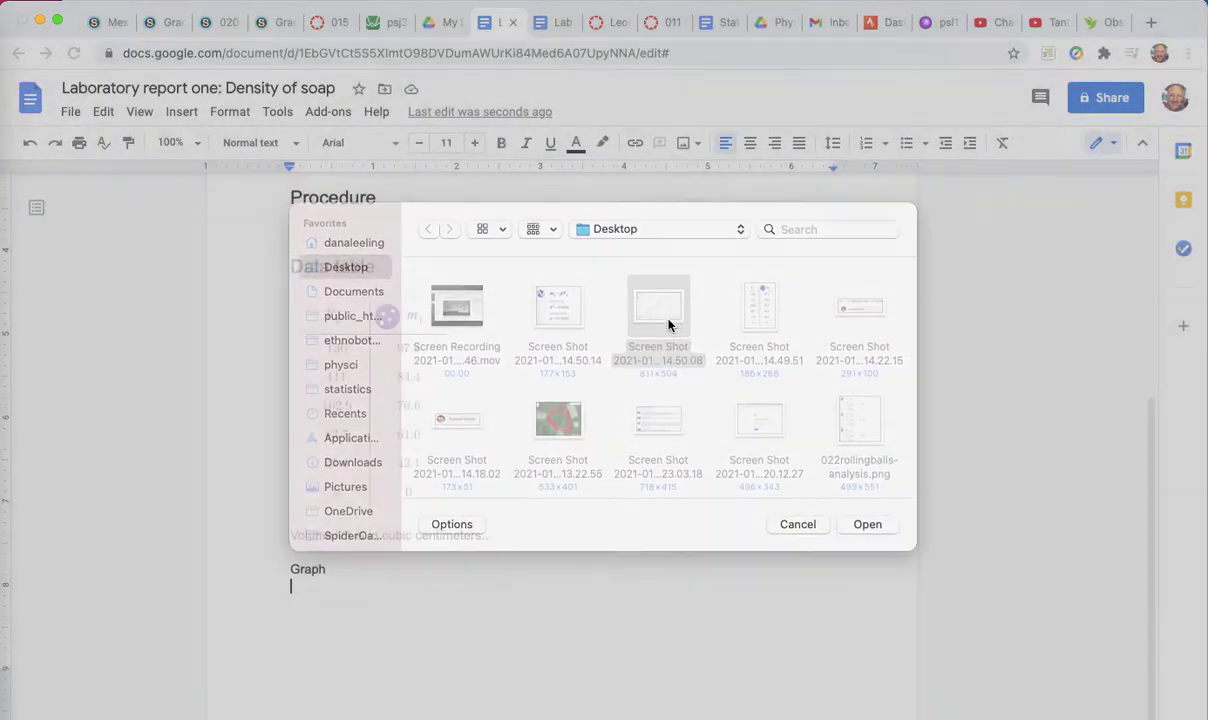
scroll(477, 324, down, 5)
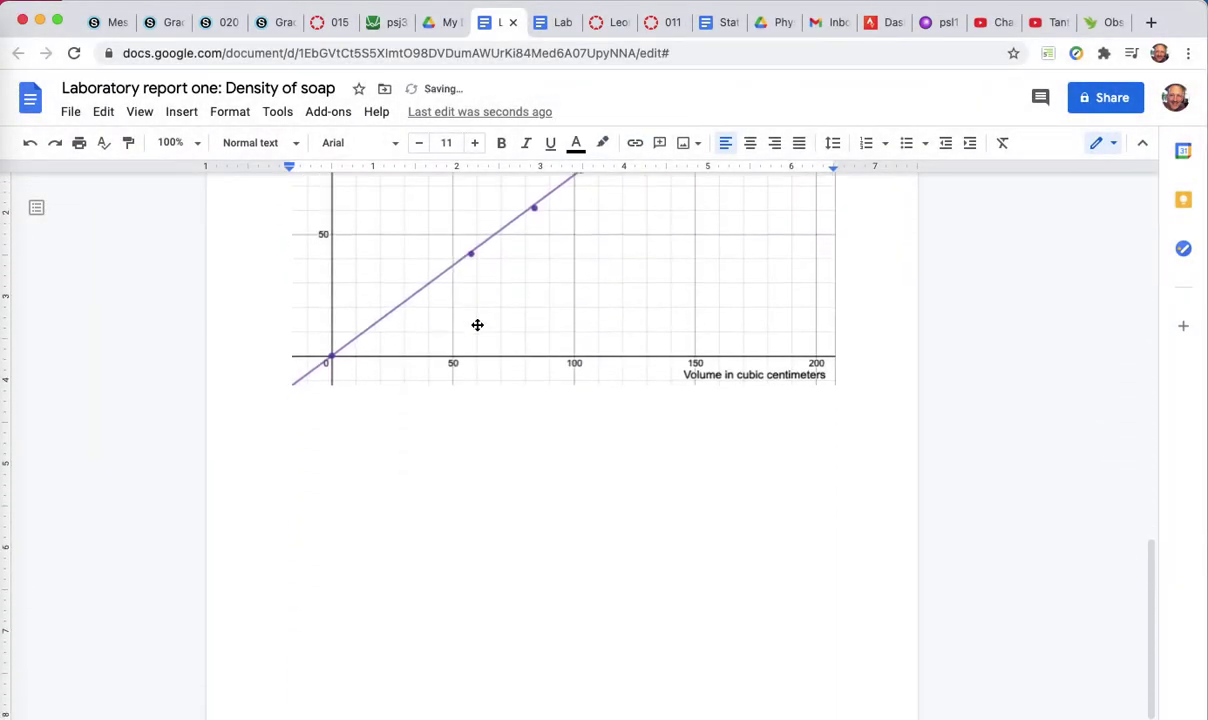
scroll(477, 324, up, 7)
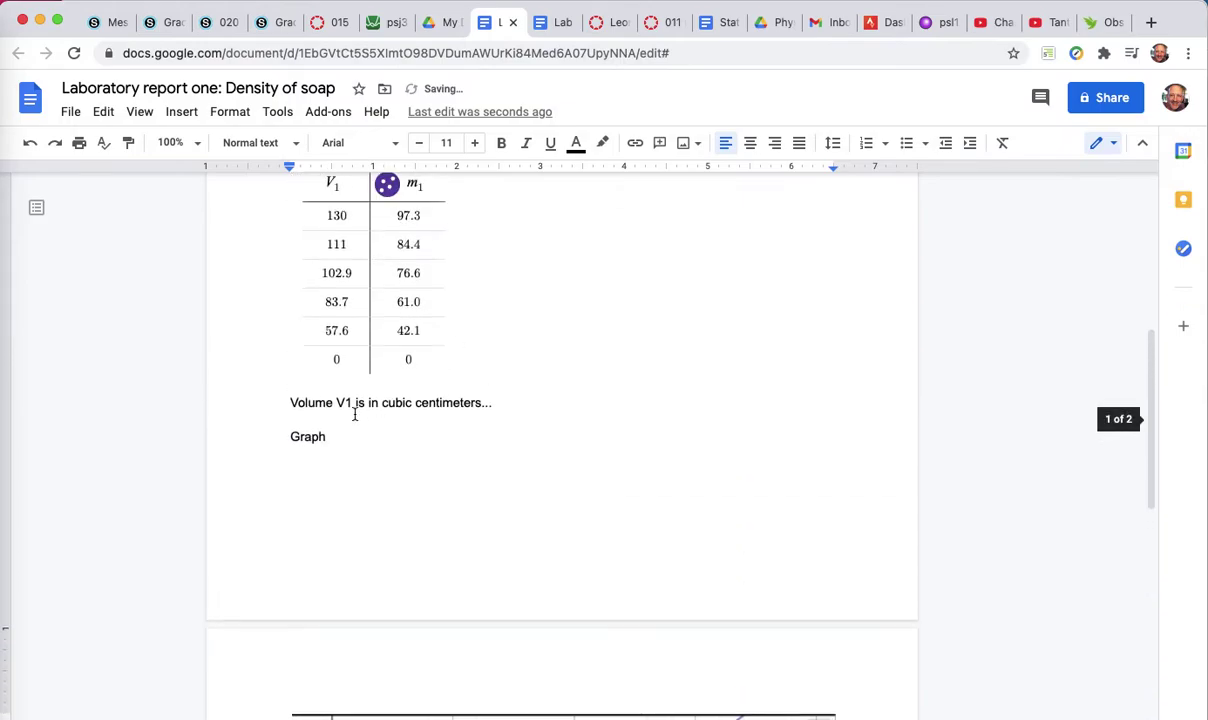
Style the 'Graph' line as Heading 2.
double_click(310, 436)
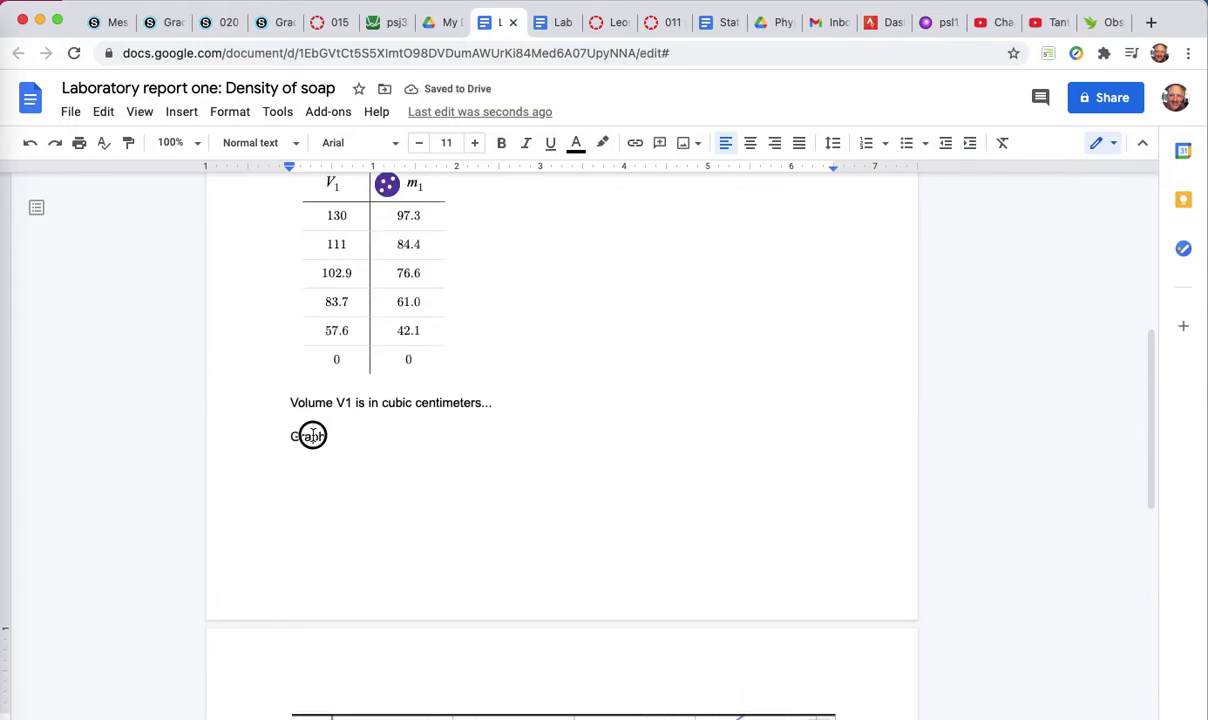
click(258, 142)
click(312, 392)
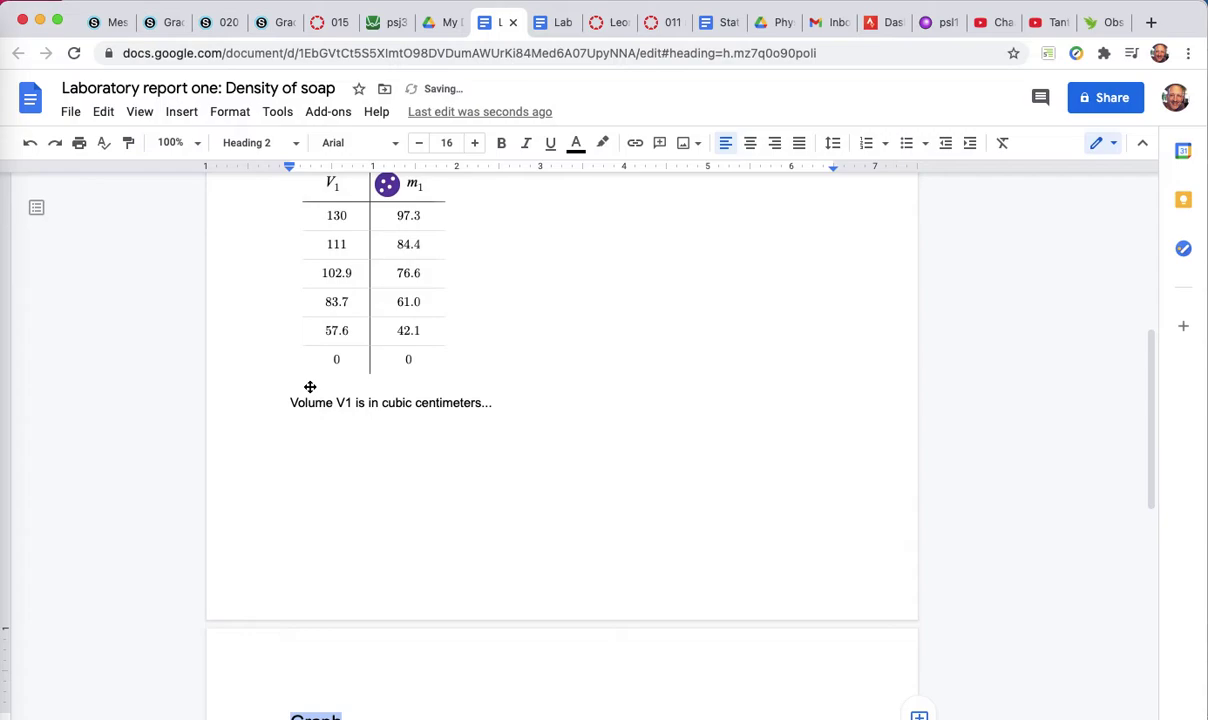
Type an 'Analysis' line beneath the graph image, followed by a new line.
scroll(307, 386, down, 8)
click(311, 551)
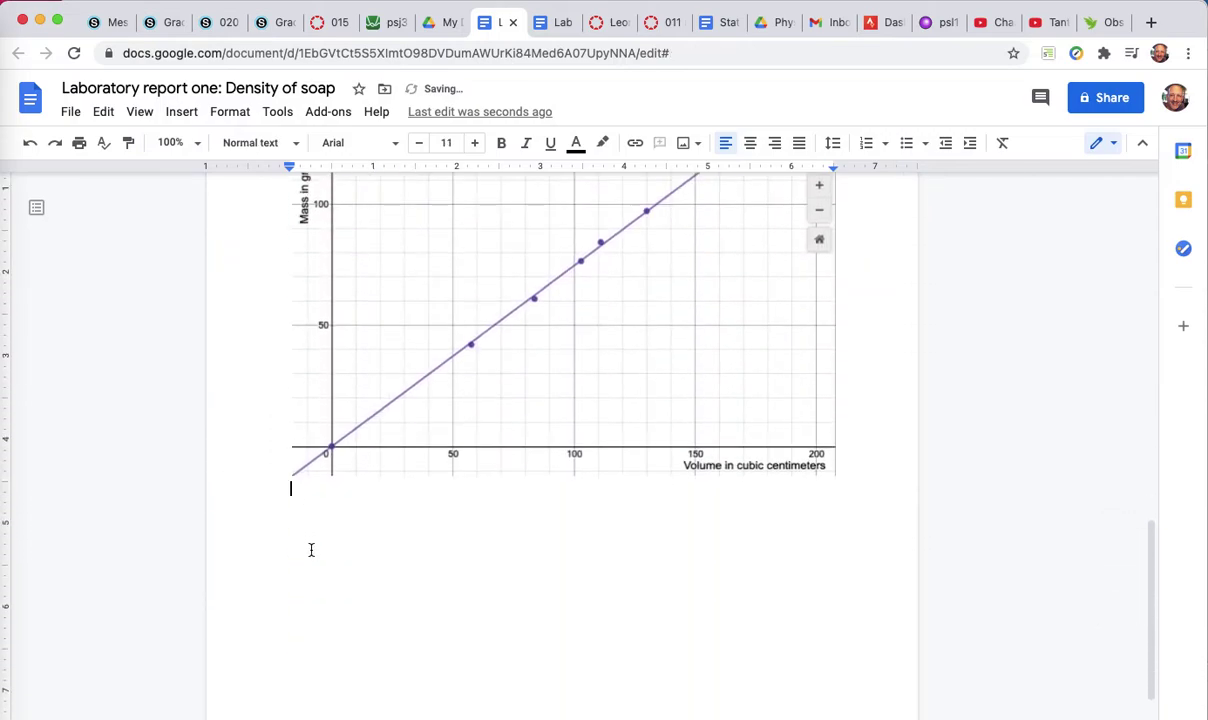
key(Return)
text(Analysis)
key(Return)
Style the 'Analysis' line as Heading 2.
double_click(319, 507)
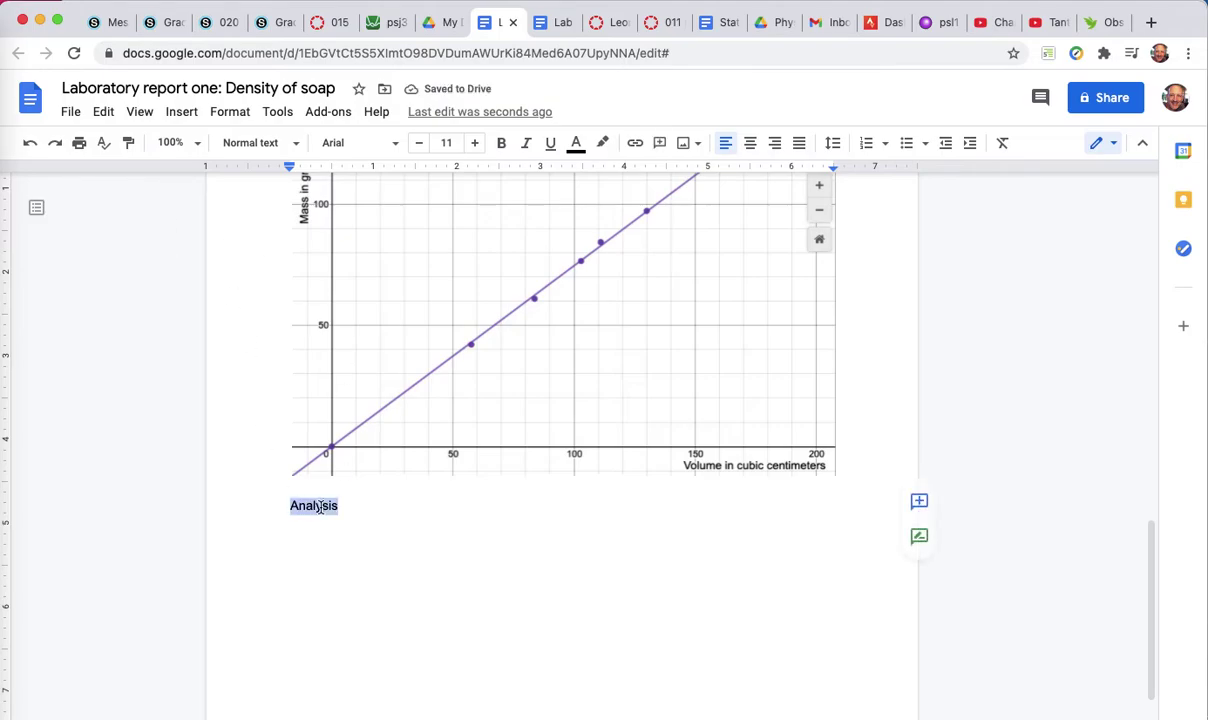
click(237, 143)
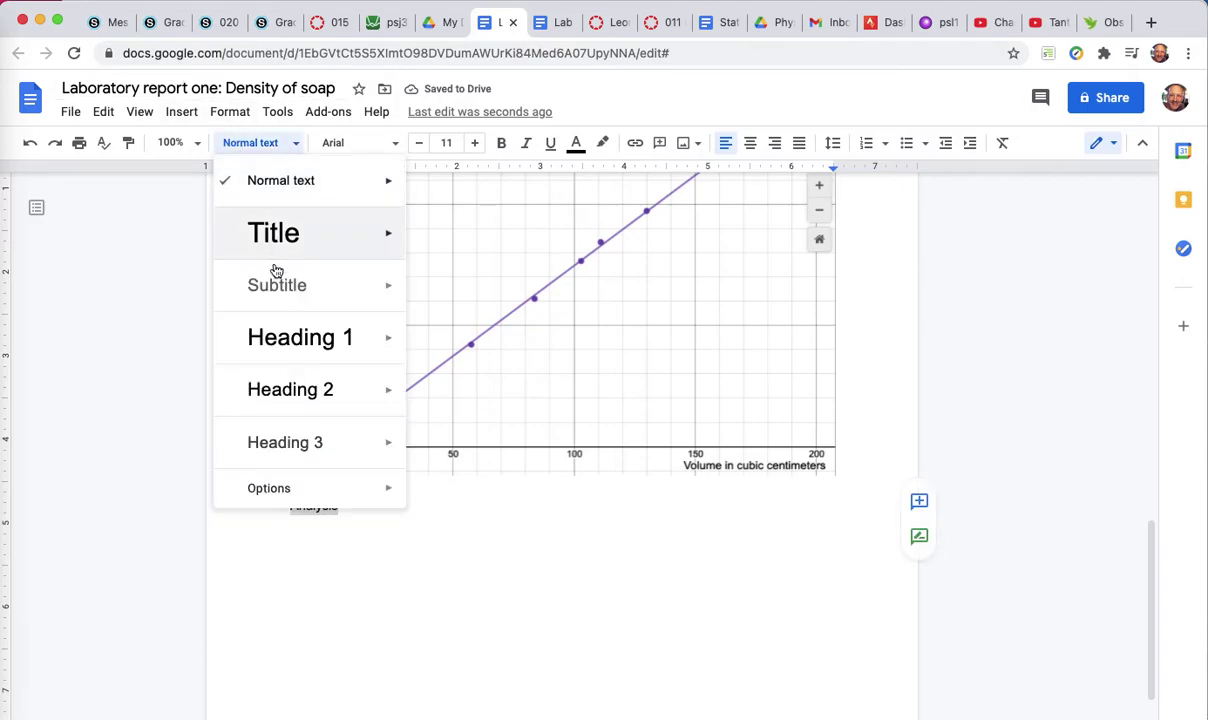
click(285, 388)
Upload the Desmos regression screenshot (R² = 0.9991) below the Analysis heading.
click(330, 556)
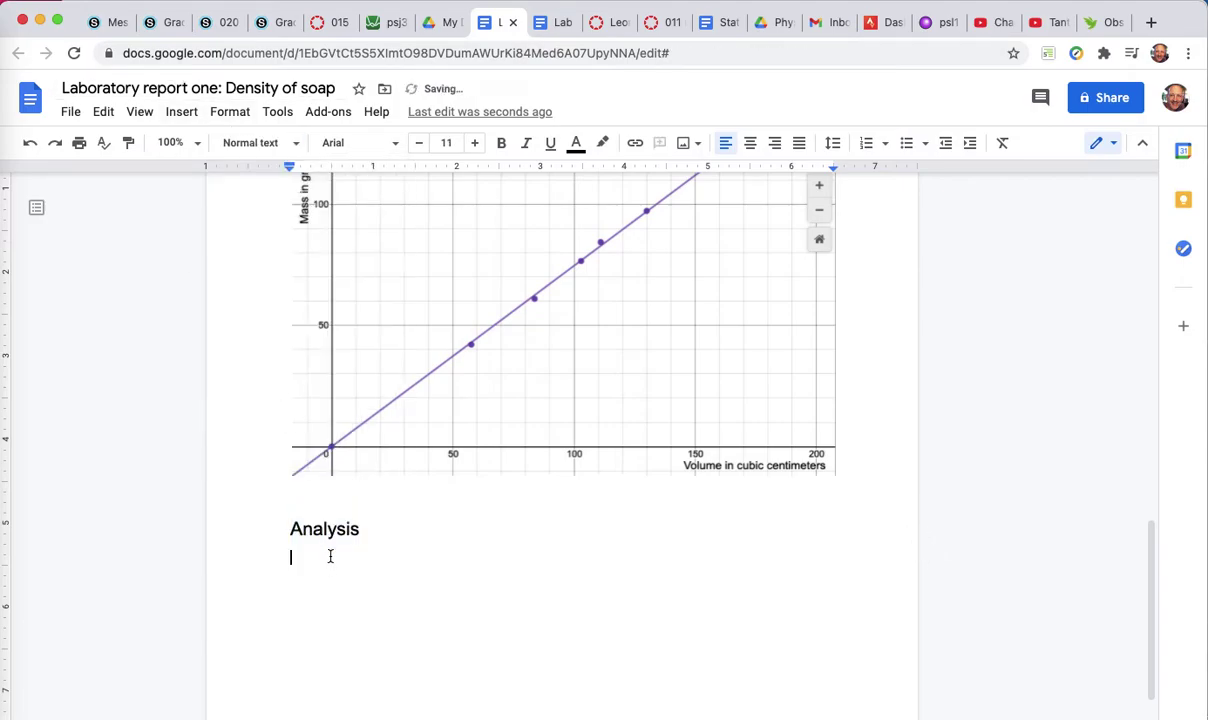
click(181, 112)
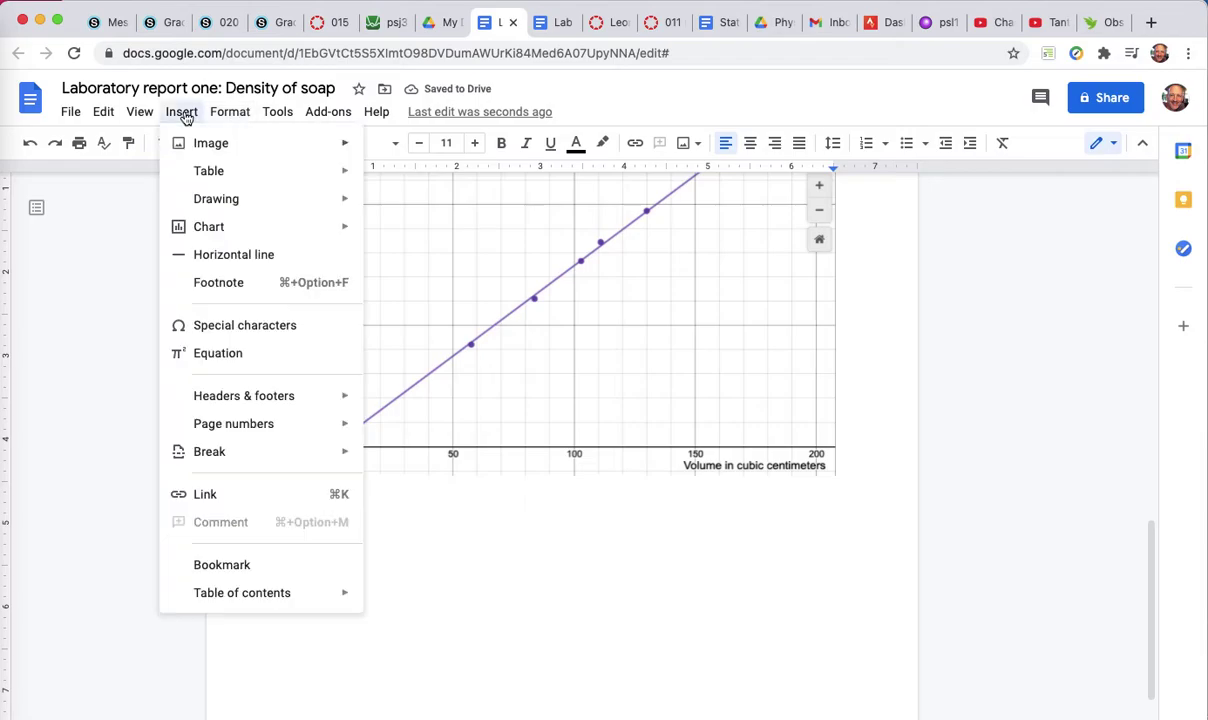
mouse_move(251, 146)
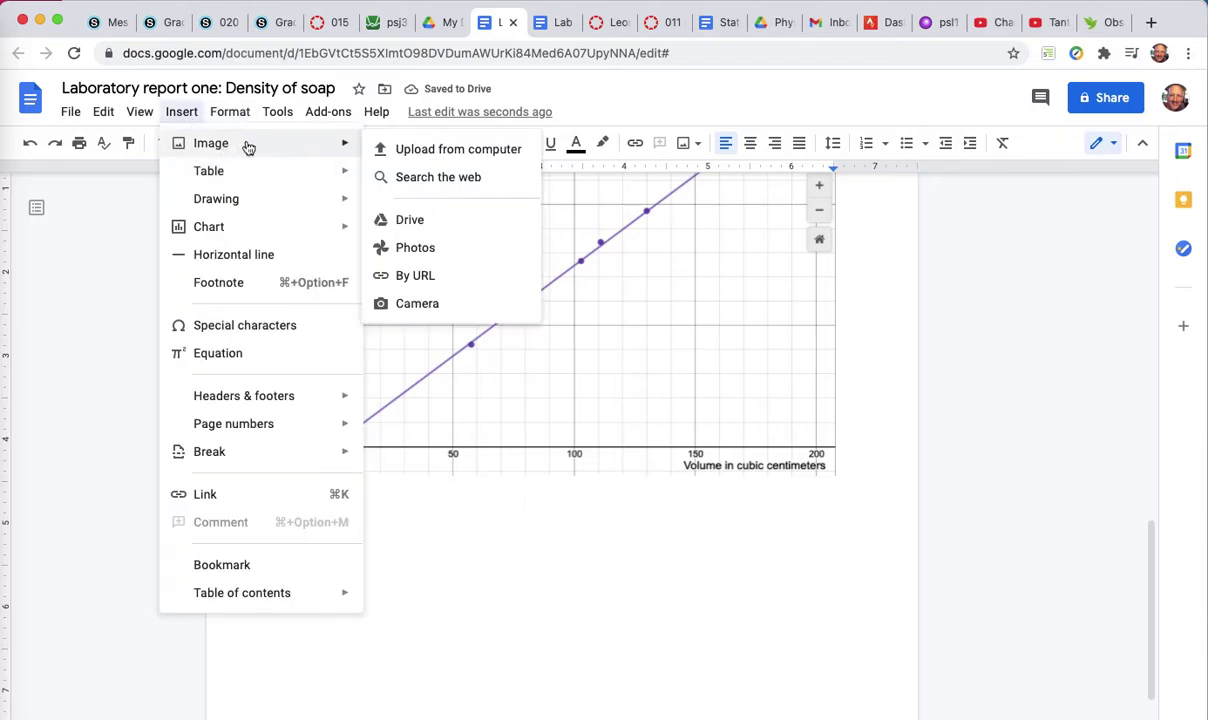
click(432, 152)
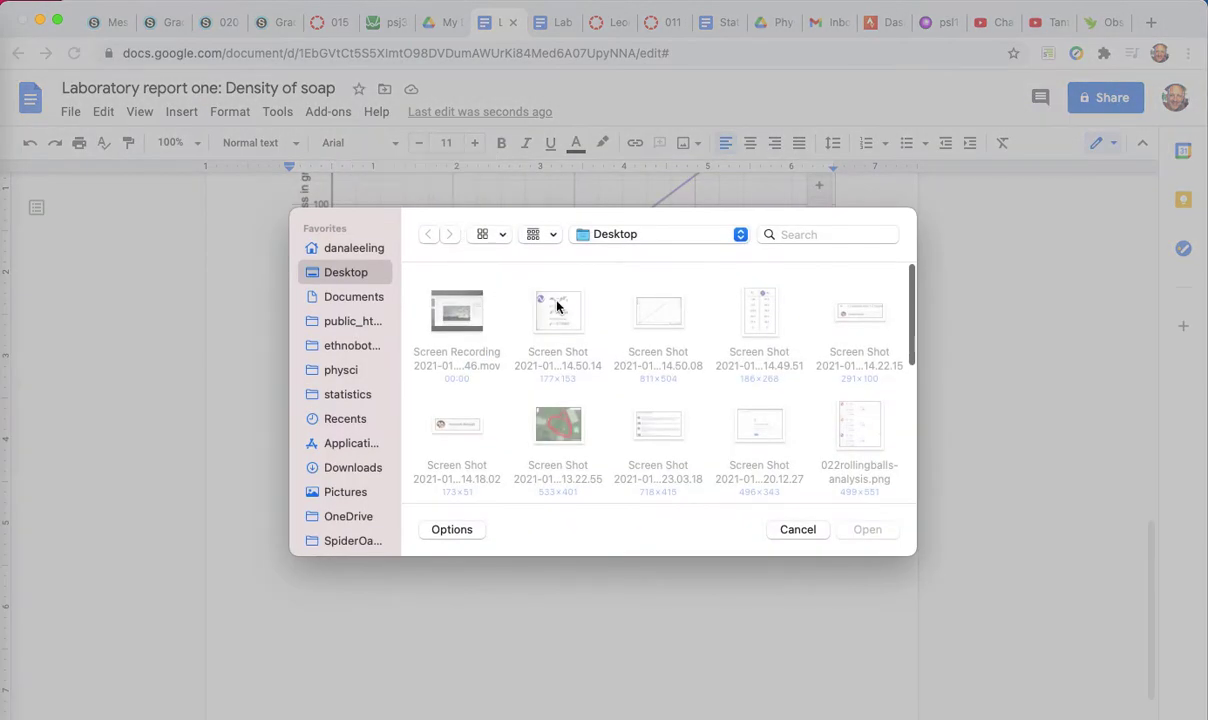
double_click(565, 312)
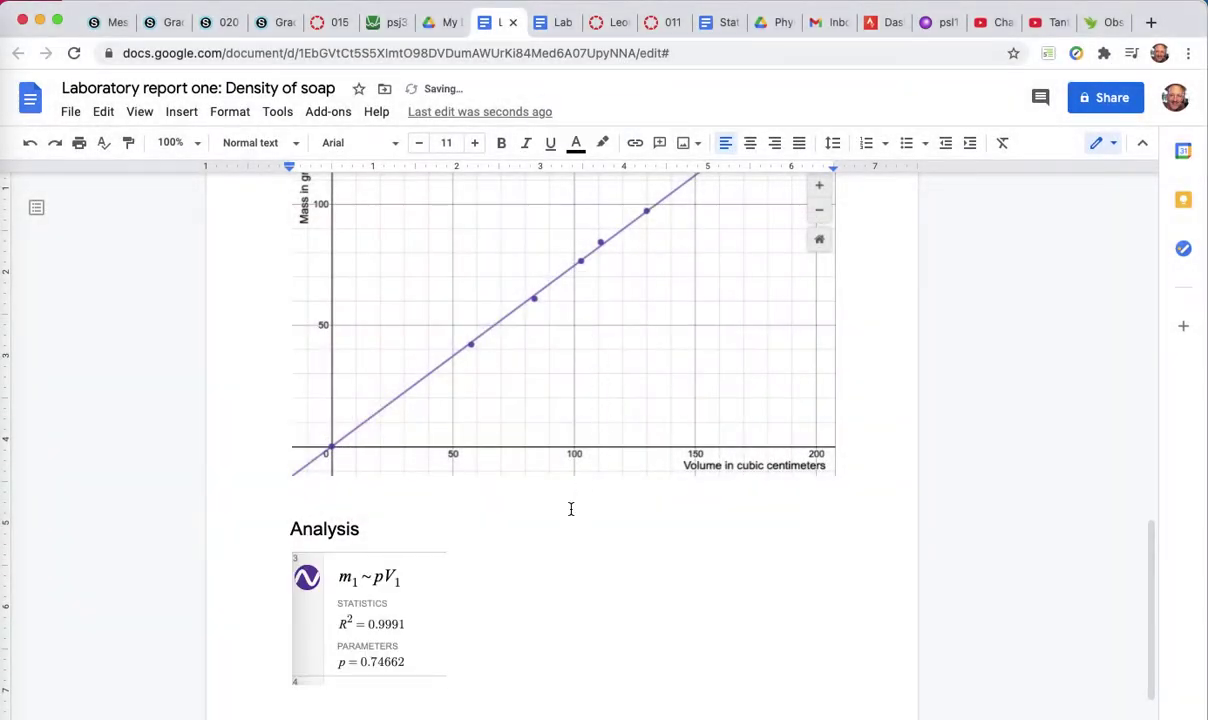
Type a 'Discussion' line below the regression image.
key(Return)
text(Discussion)
key(Return)
scroll(600, 400, down, 3)
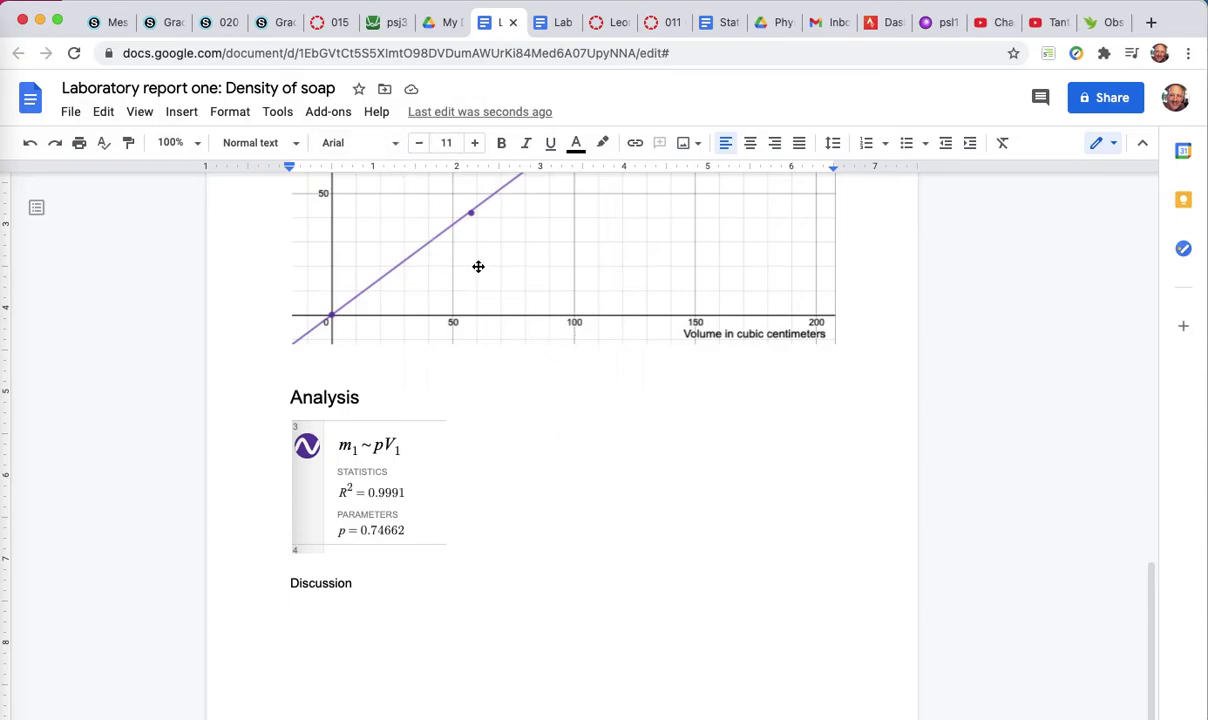
Download the report as a PDF Document (.pdf) and return to the Canvas assignment tab.
scroll(253, 237, up, 3)
click(239, 223)
scroll(252, 242, up, 2)
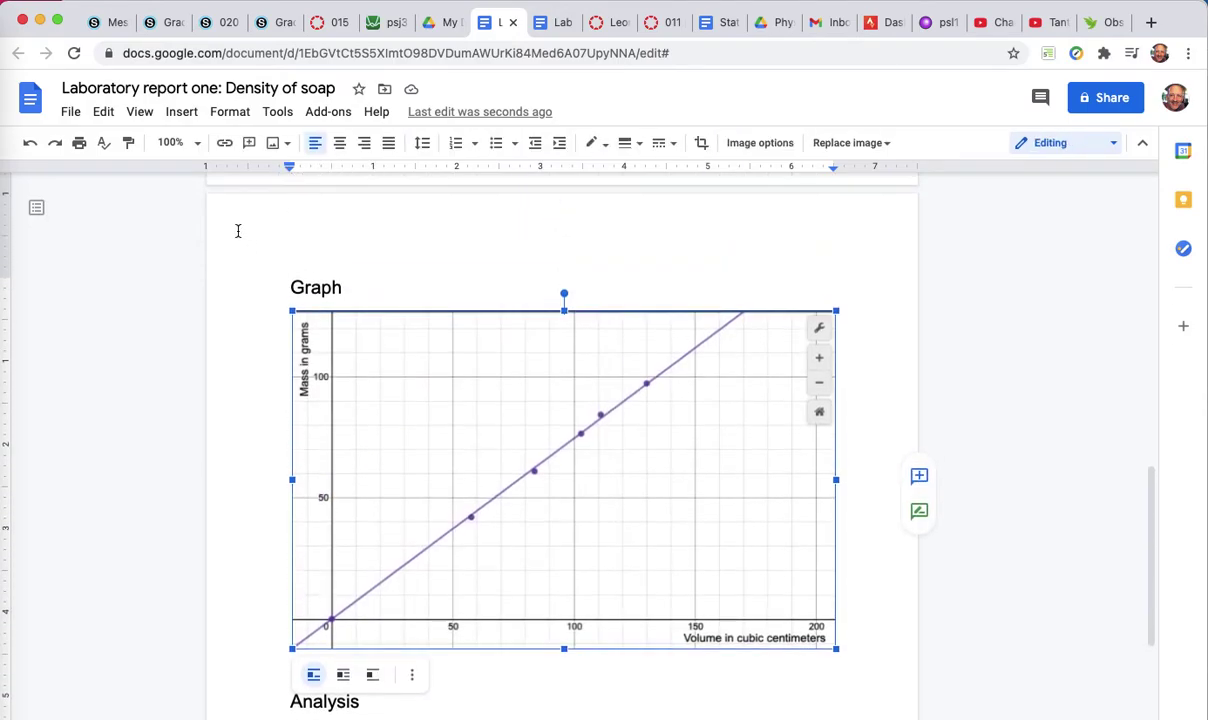
click(70, 111)
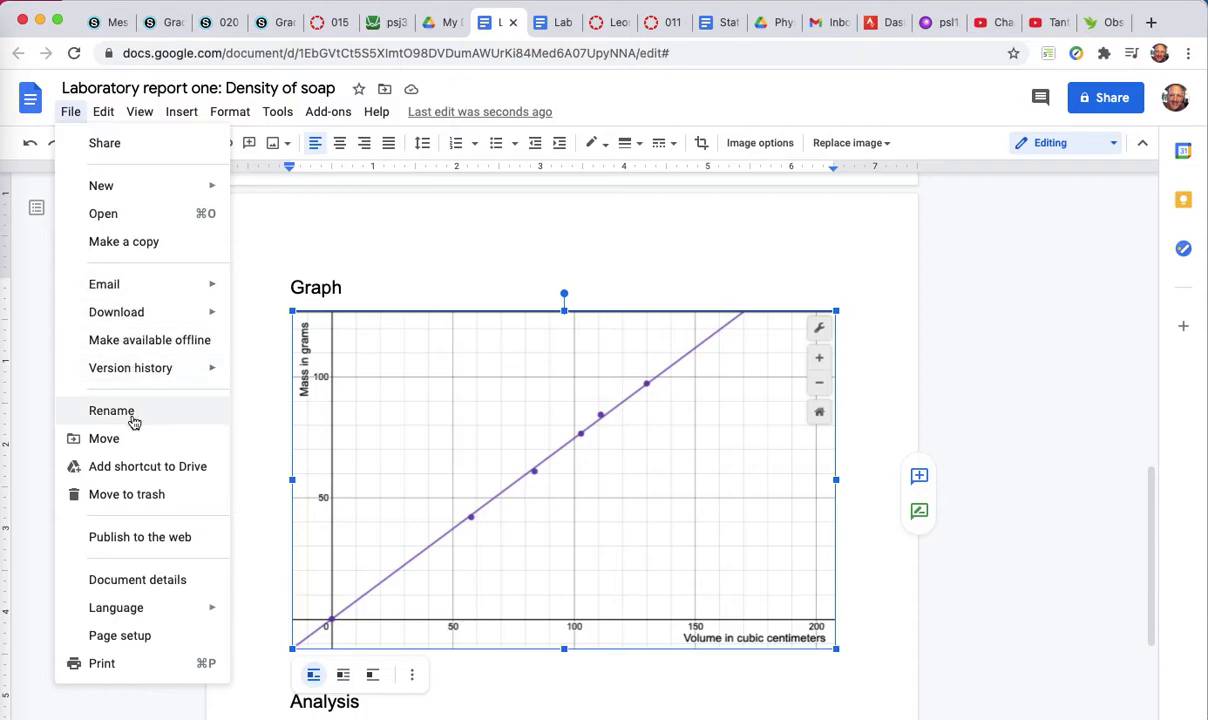
mouse_move(174, 316)
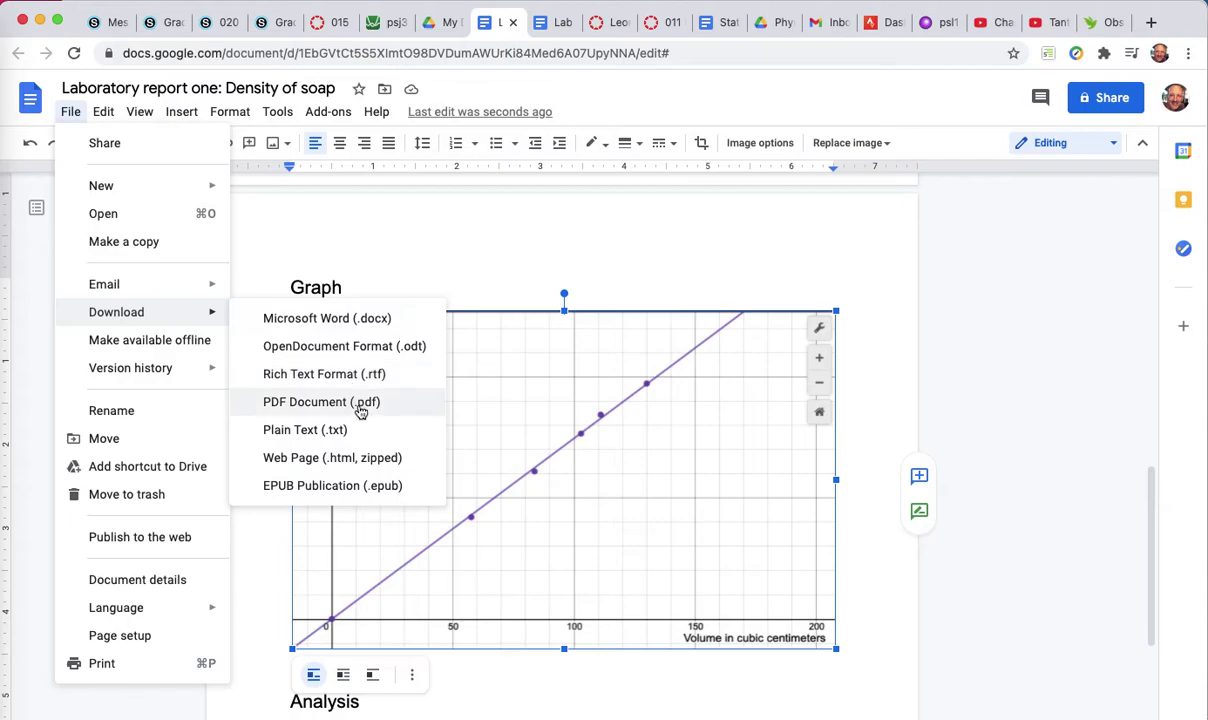
click(361, 410)
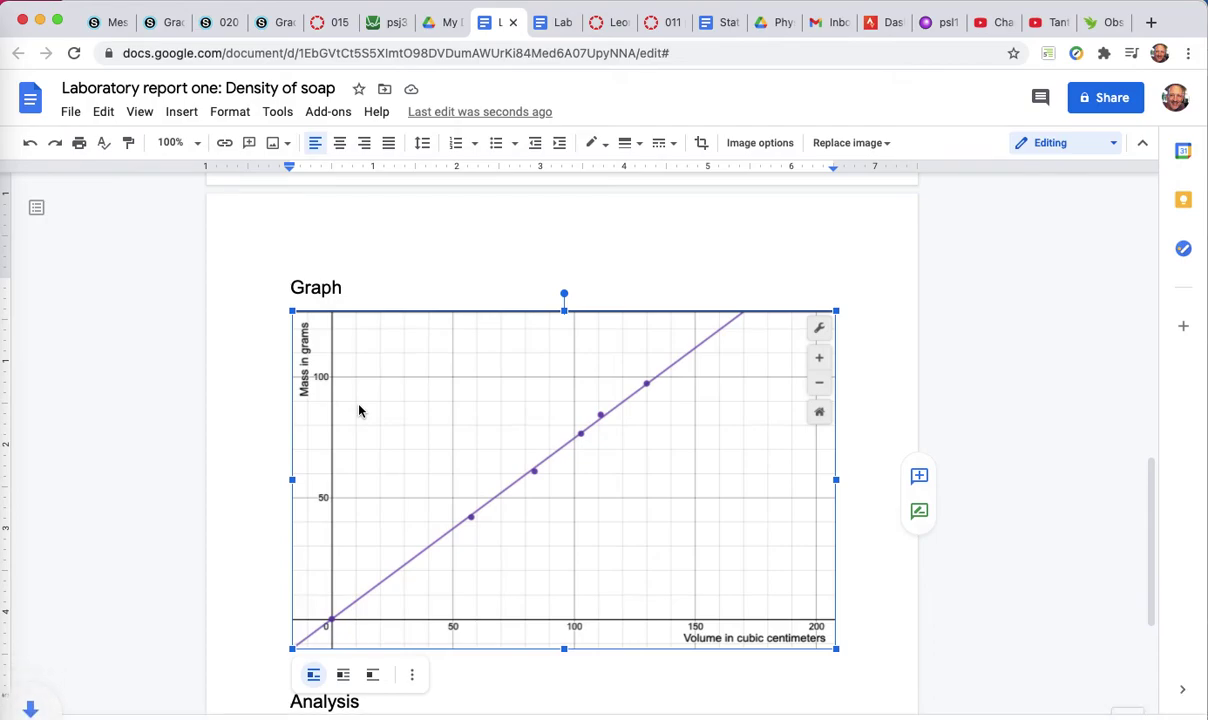
scroll(318, 418, down, 3)
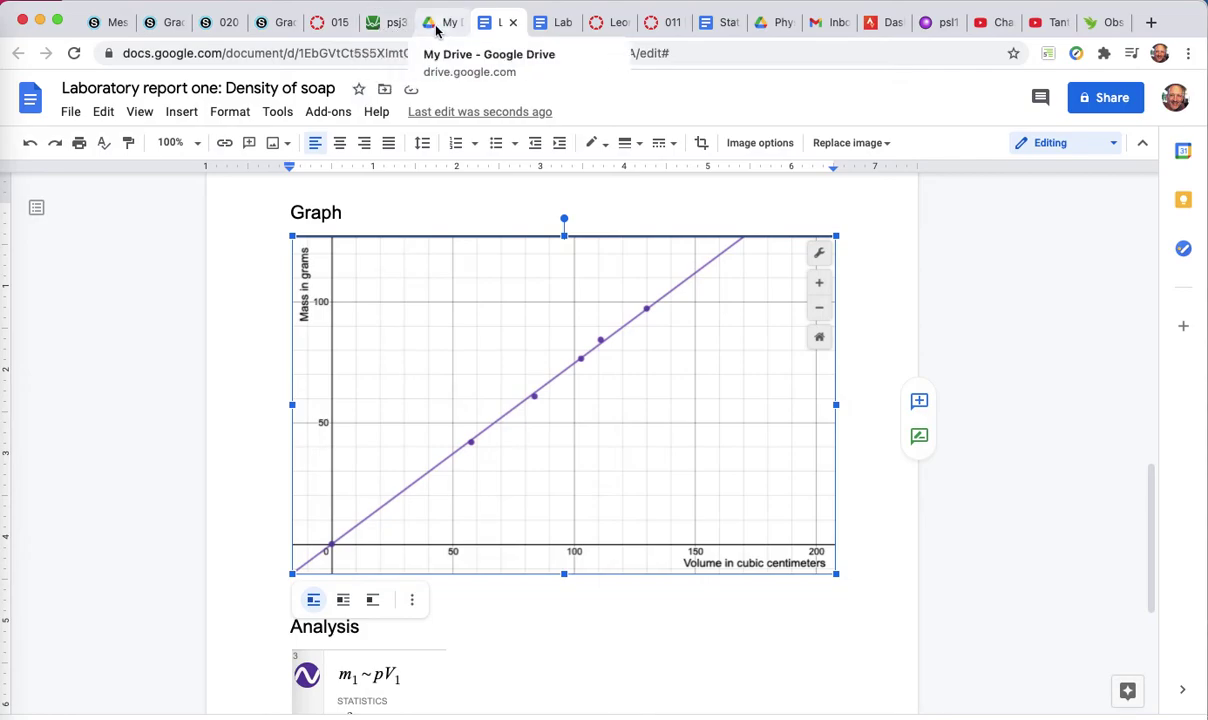
click(332, 22)
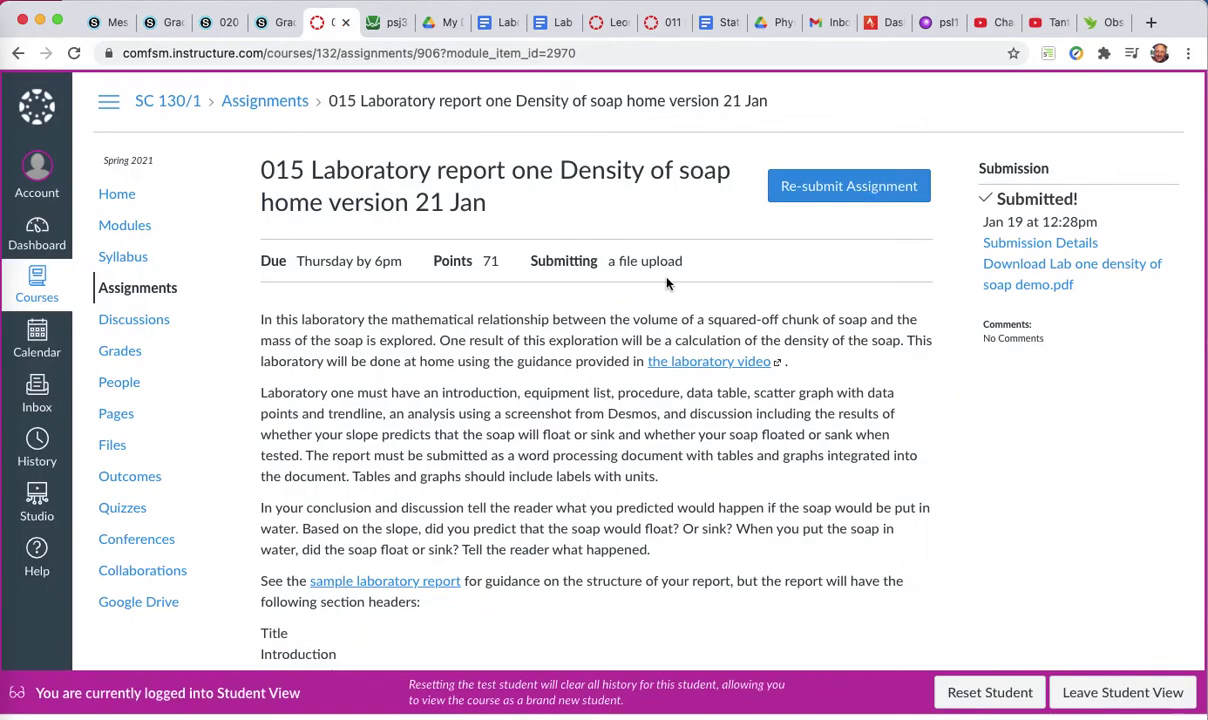
Start a re-submission and browse to the lab report PDF, but cancel without attaching it.
click(853, 189)
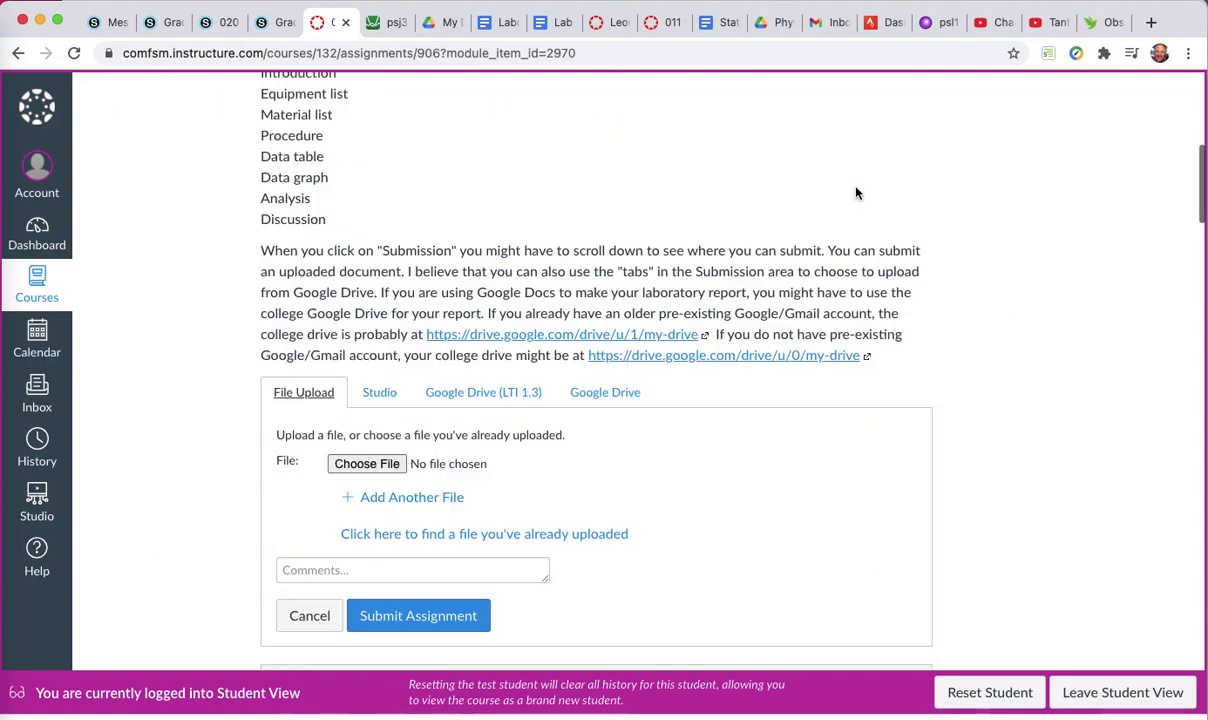
scroll(856, 193, up, 3)
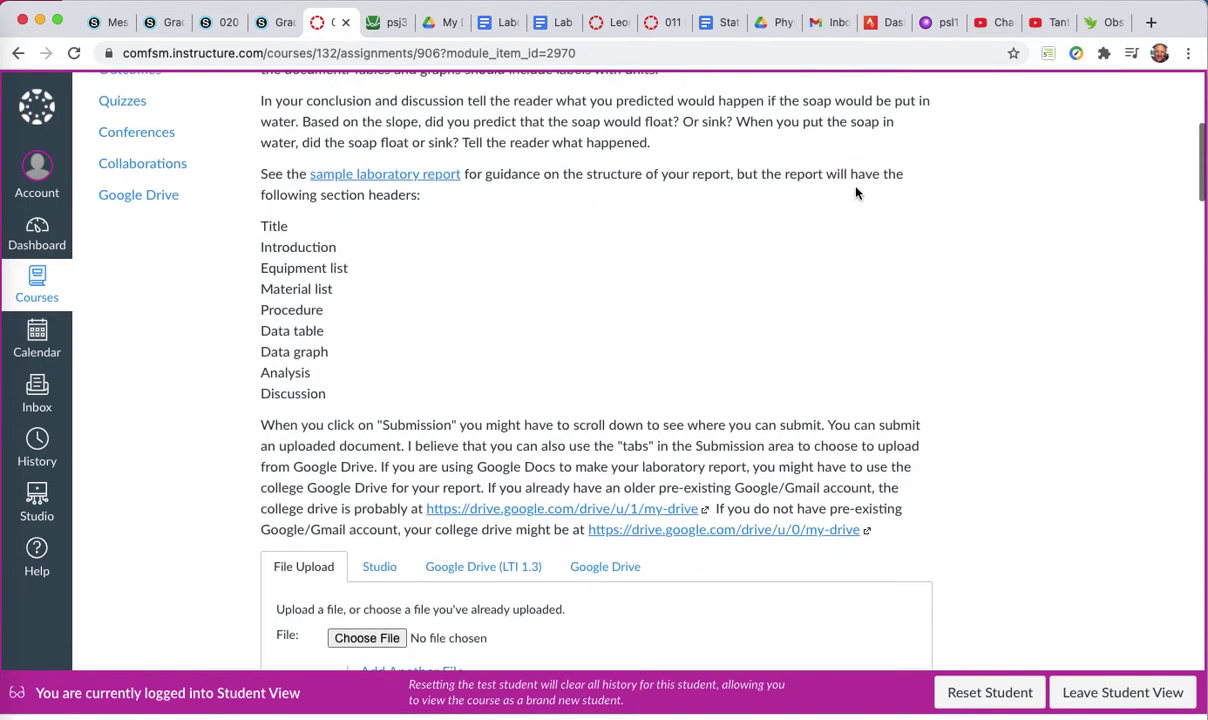
scroll(856, 193, up, 8)
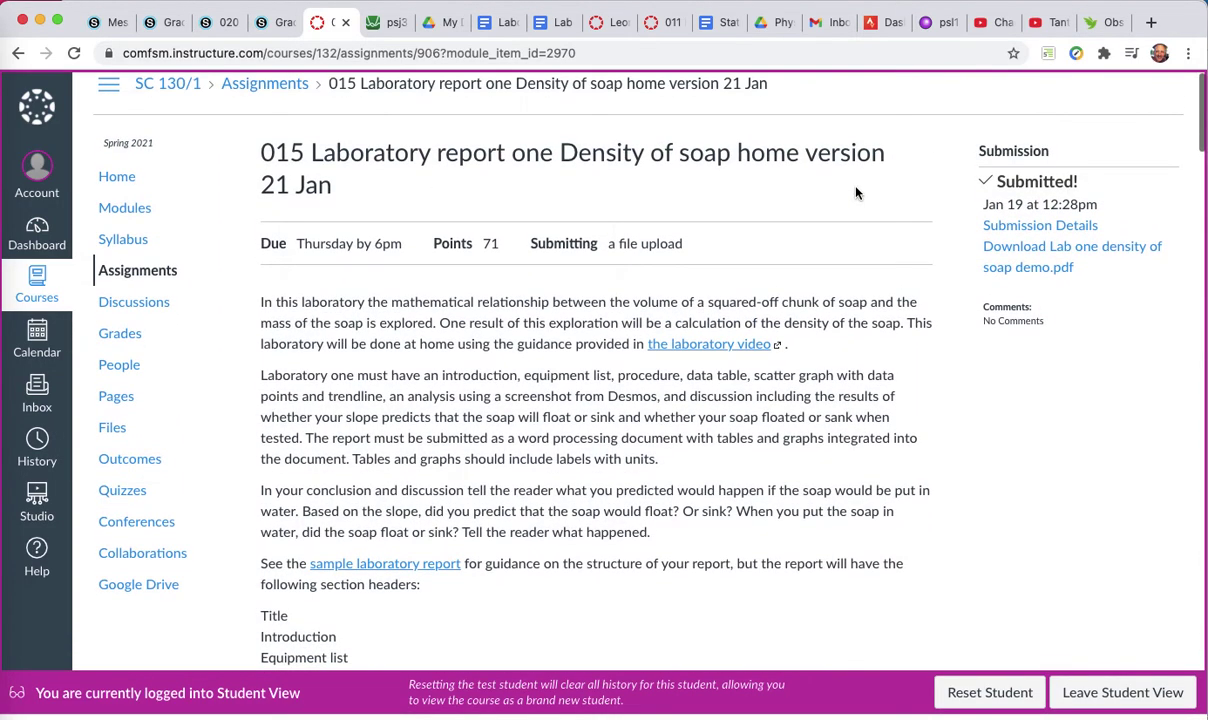
scroll(856, 193, down, 10)
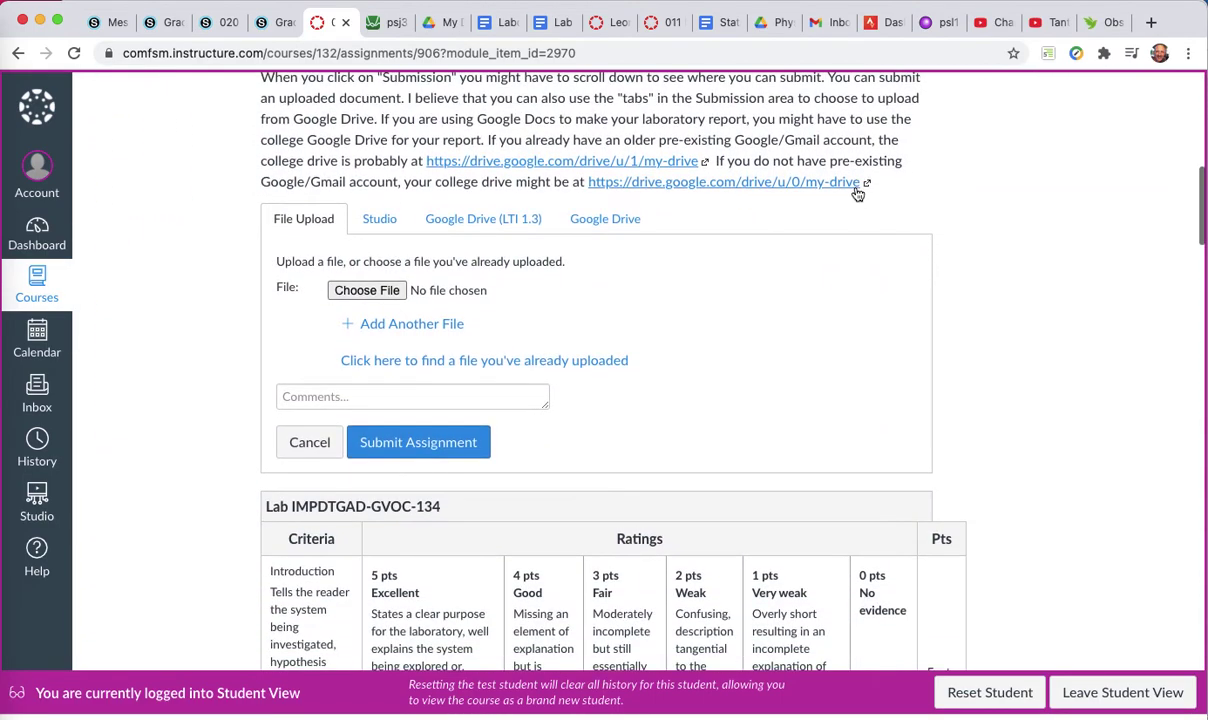
scroll(857, 193, down, 1)
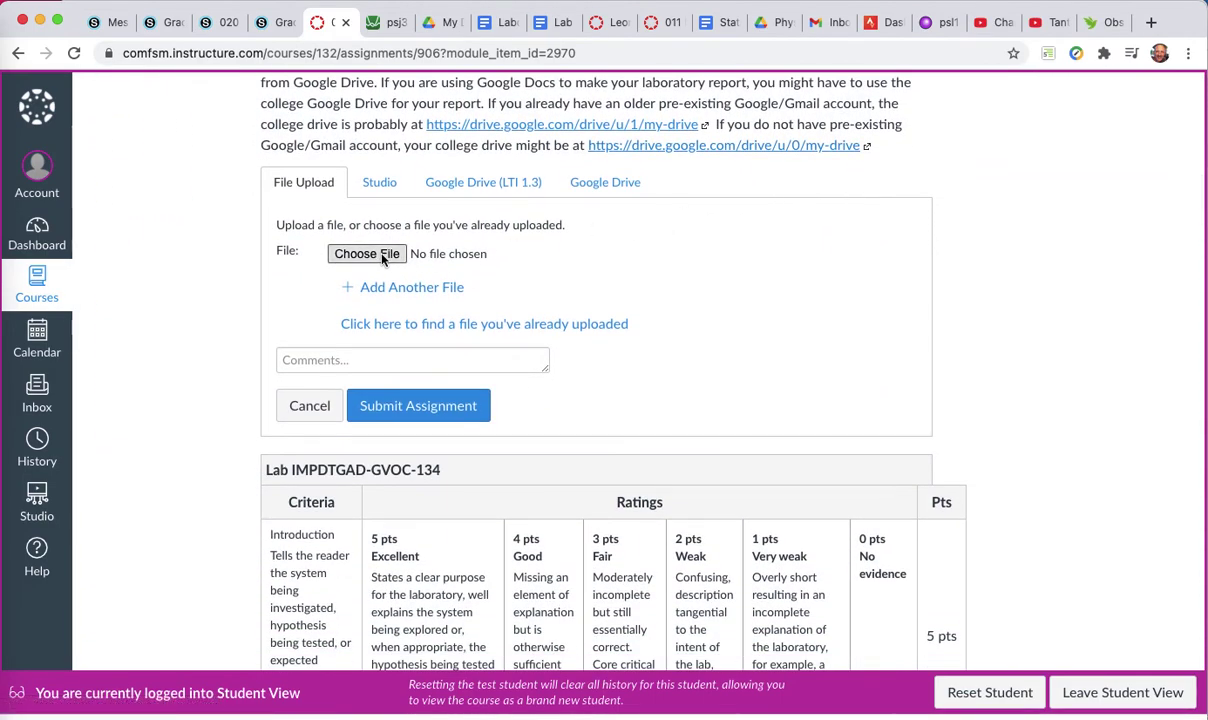
click(382, 256)
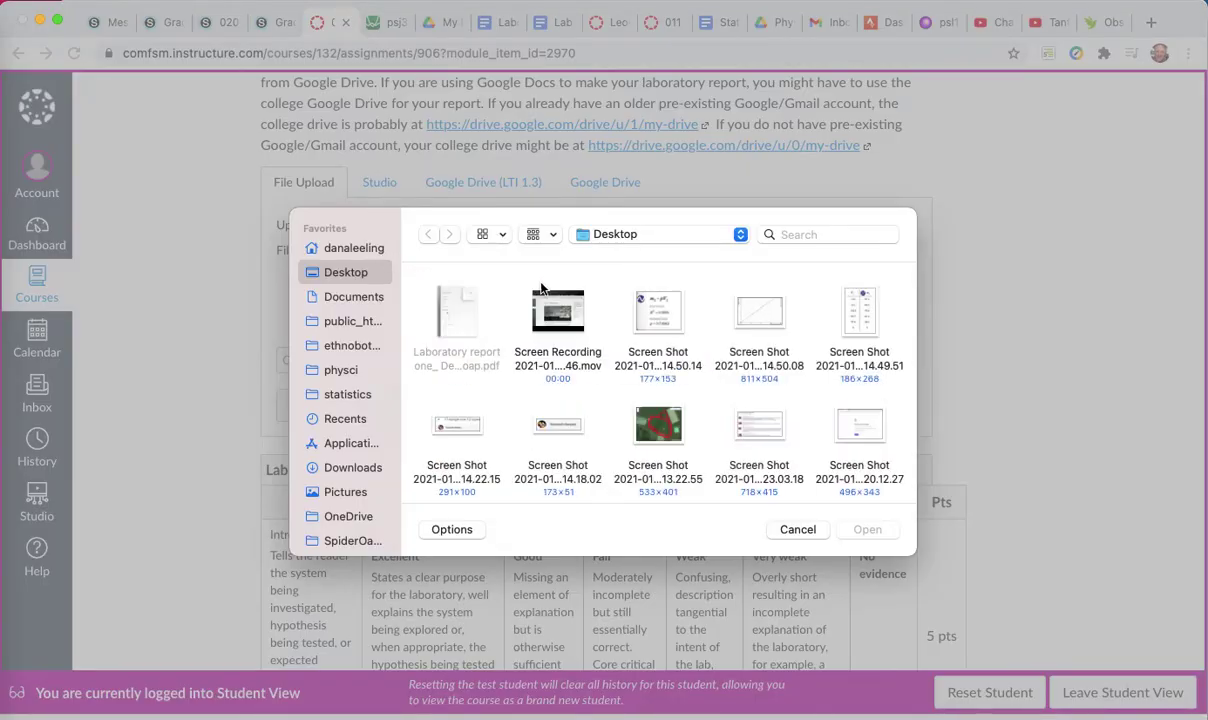
click(457, 315)
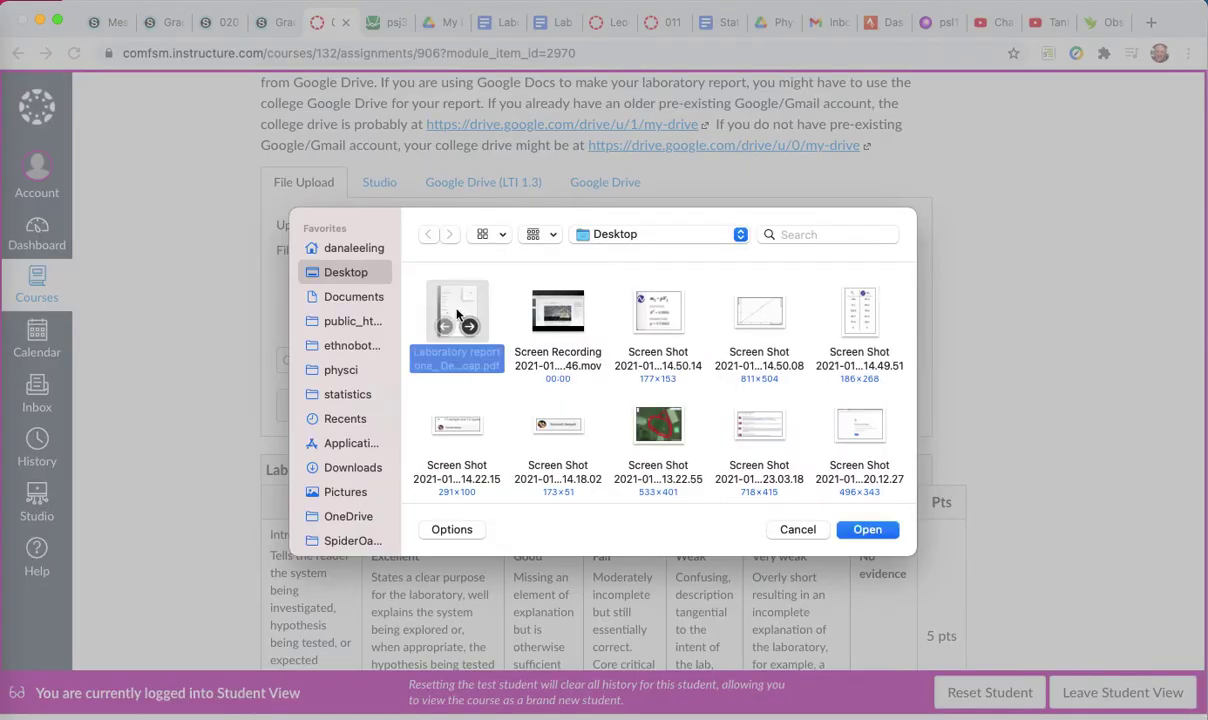
click(797, 529)
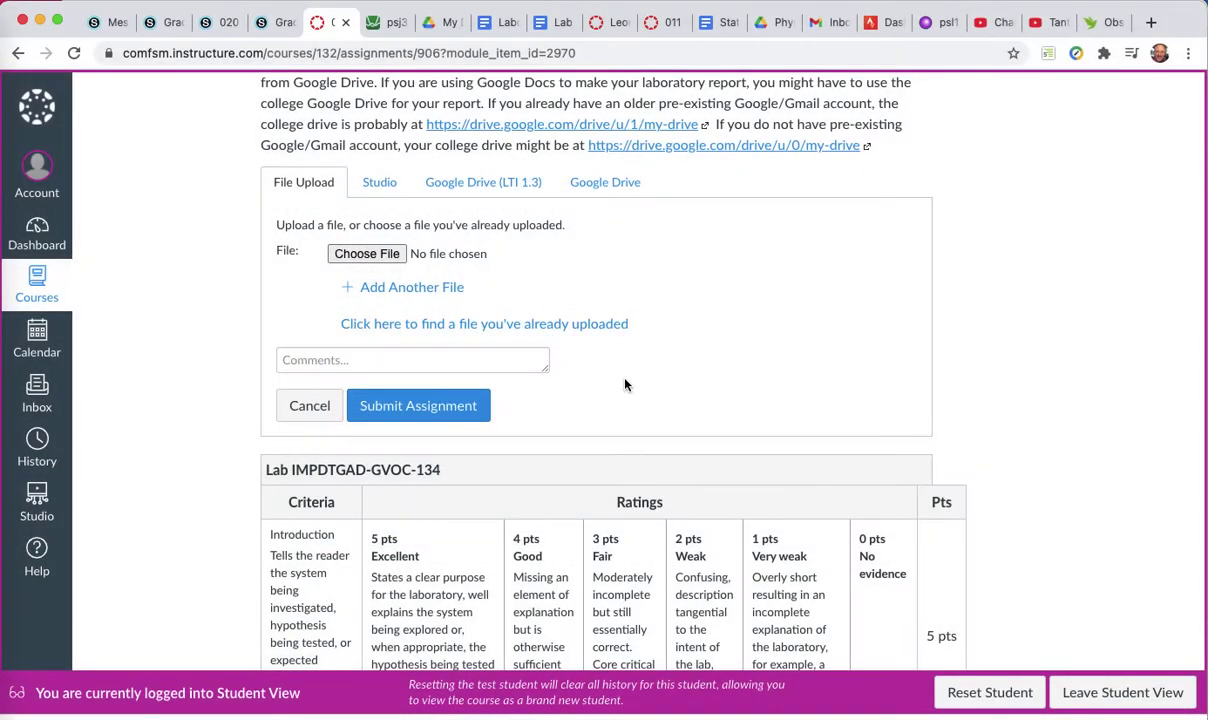
scroll(630, 364, down, 1)
scroll(630, 364, up, 3)
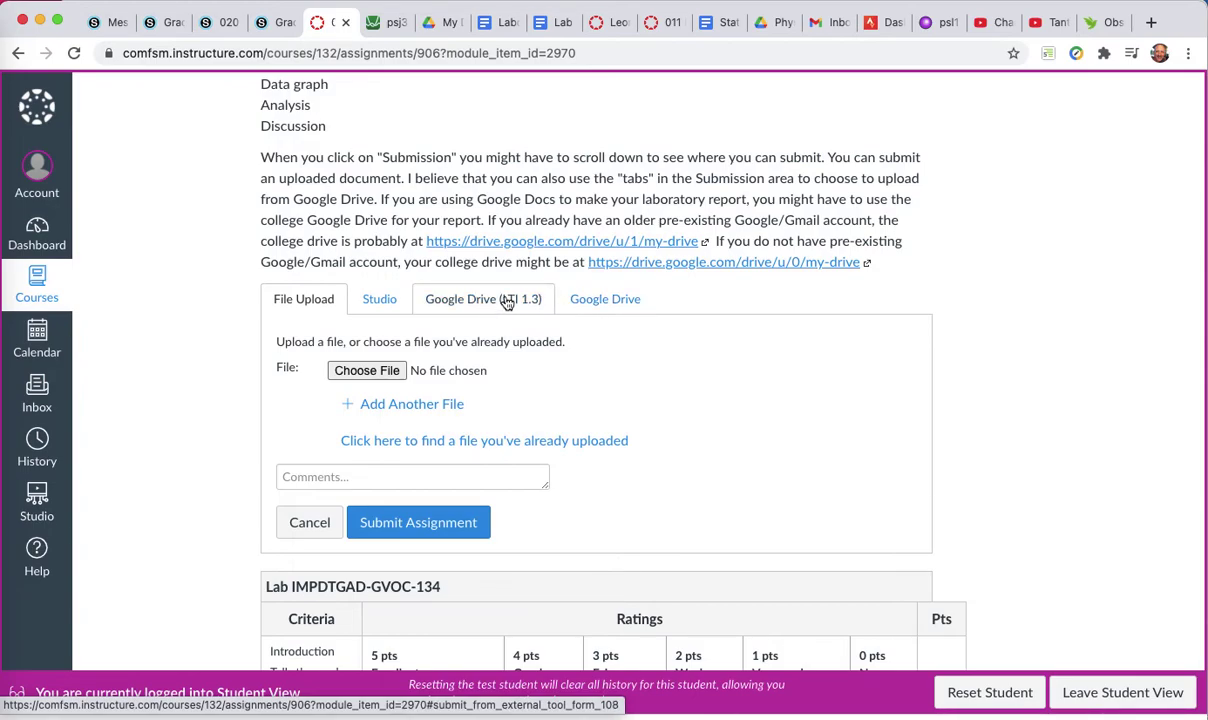
Try the Google Drive (LTI 1.3) and Google Drive submission tabs, landing in the Physci Drive folder.
click(507, 302)
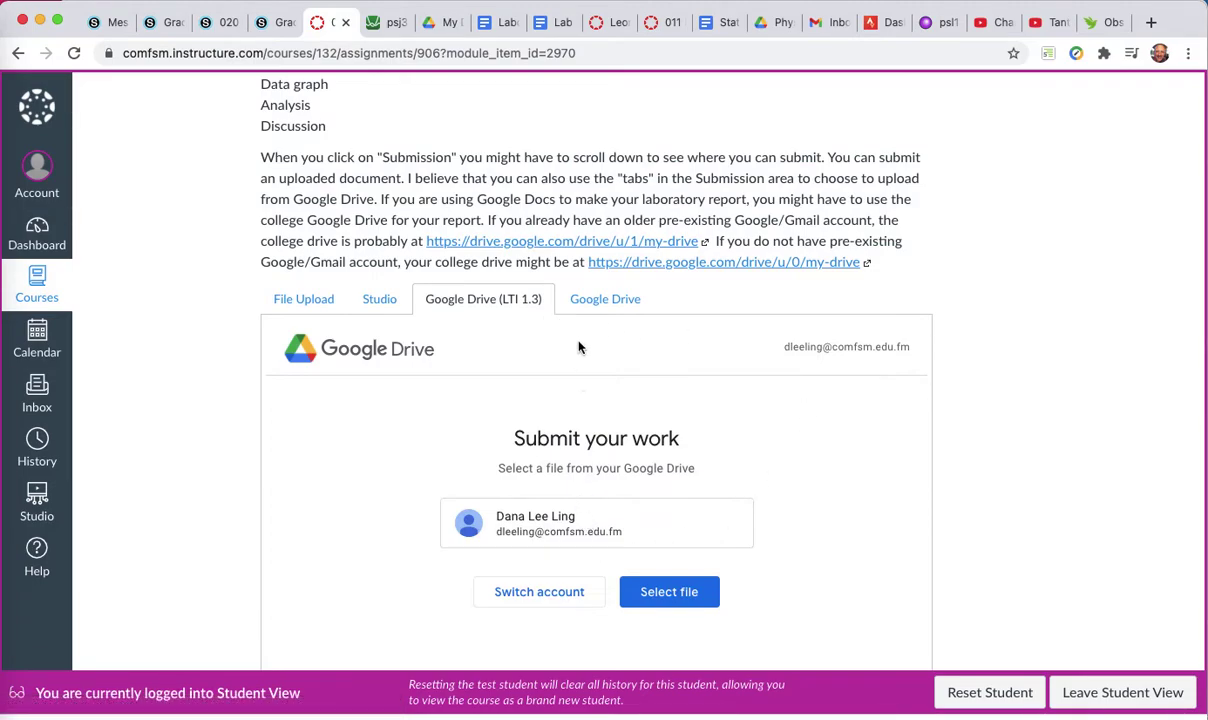
click(598, 299)
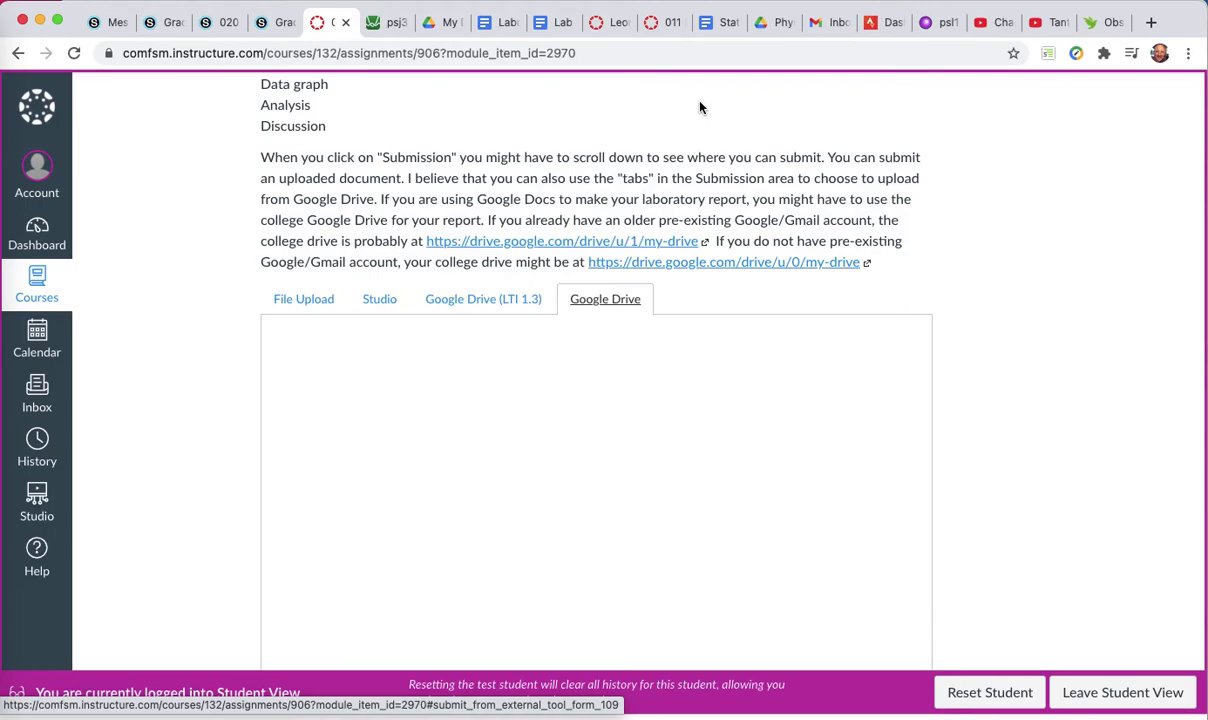
click(771, 24)
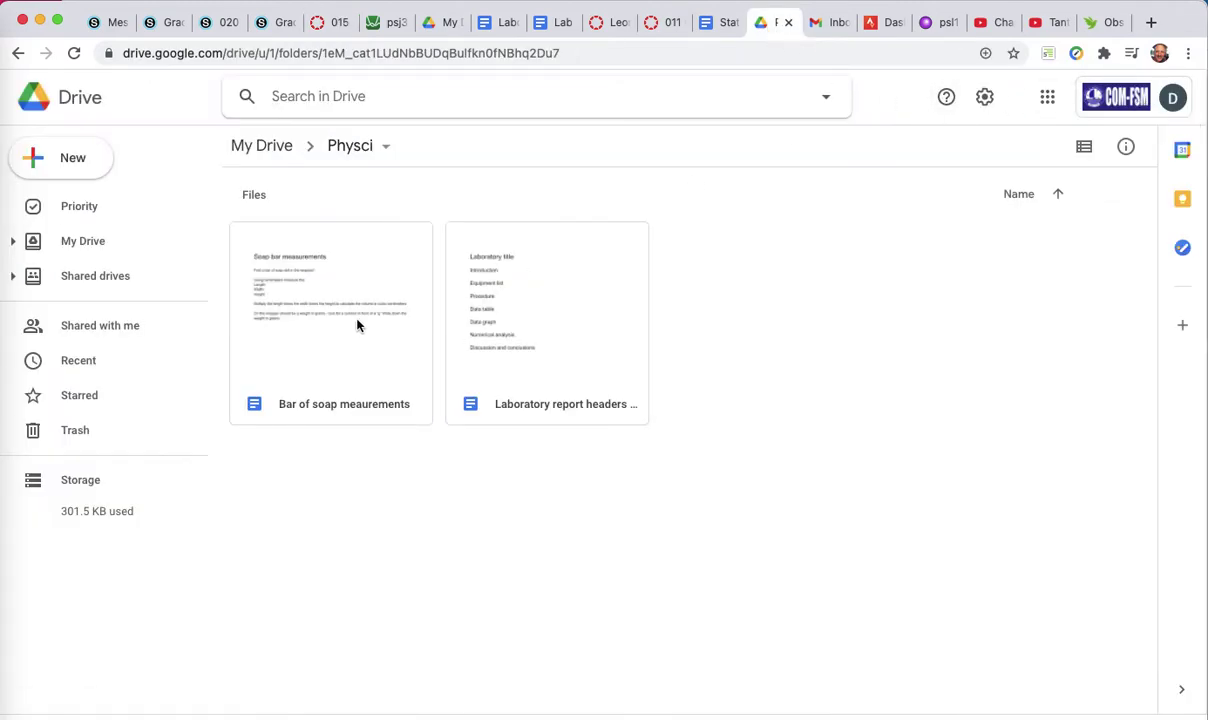
Look over the Physci documents, then go to My Drive and inspect its u/0 web address.
click(347, 349)
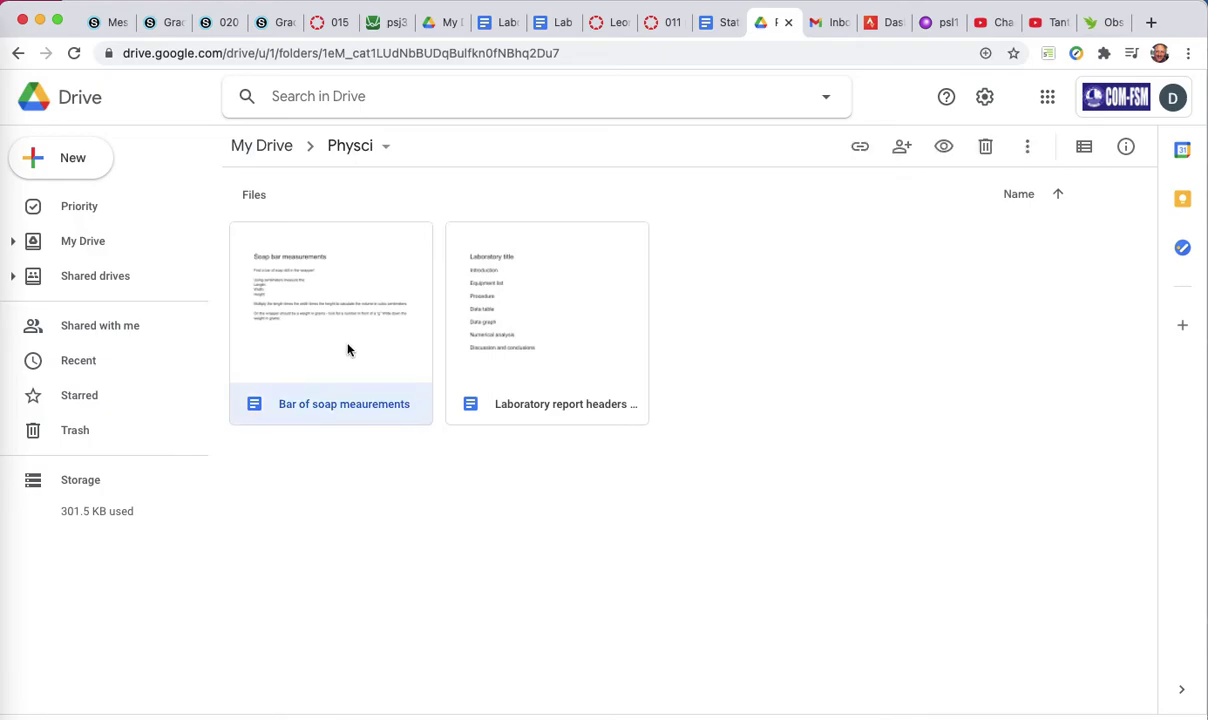
click(520, 322)
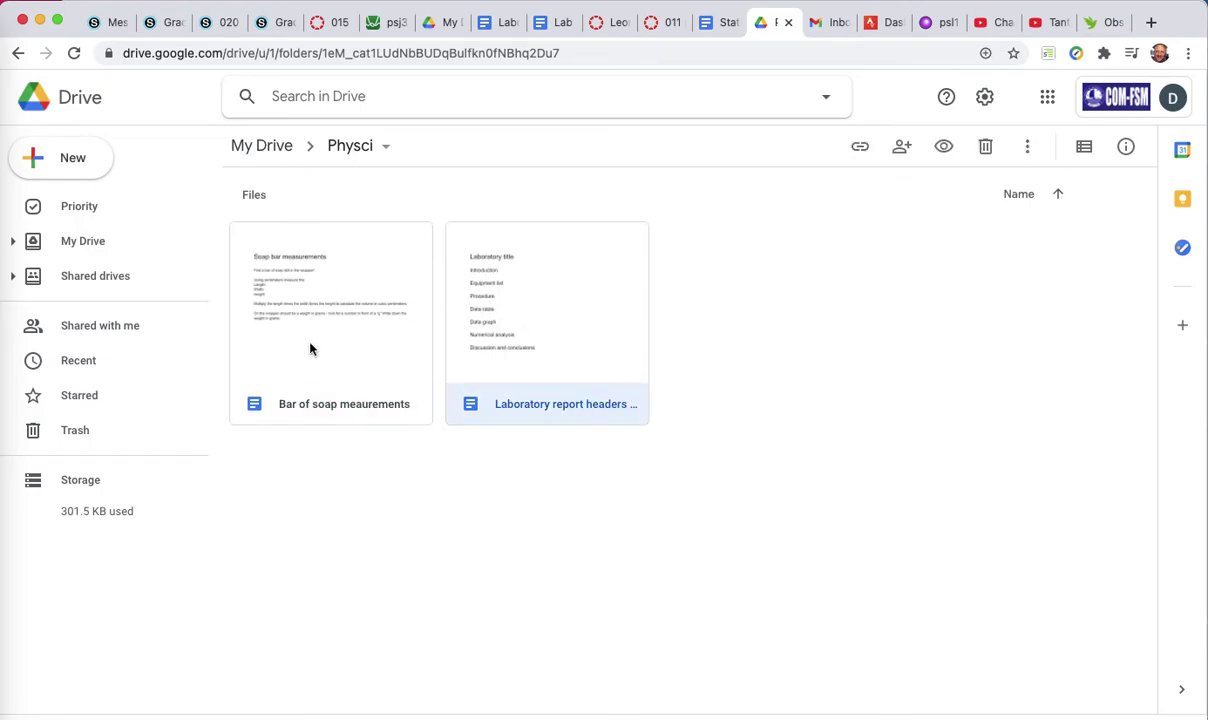
click(309, 367)
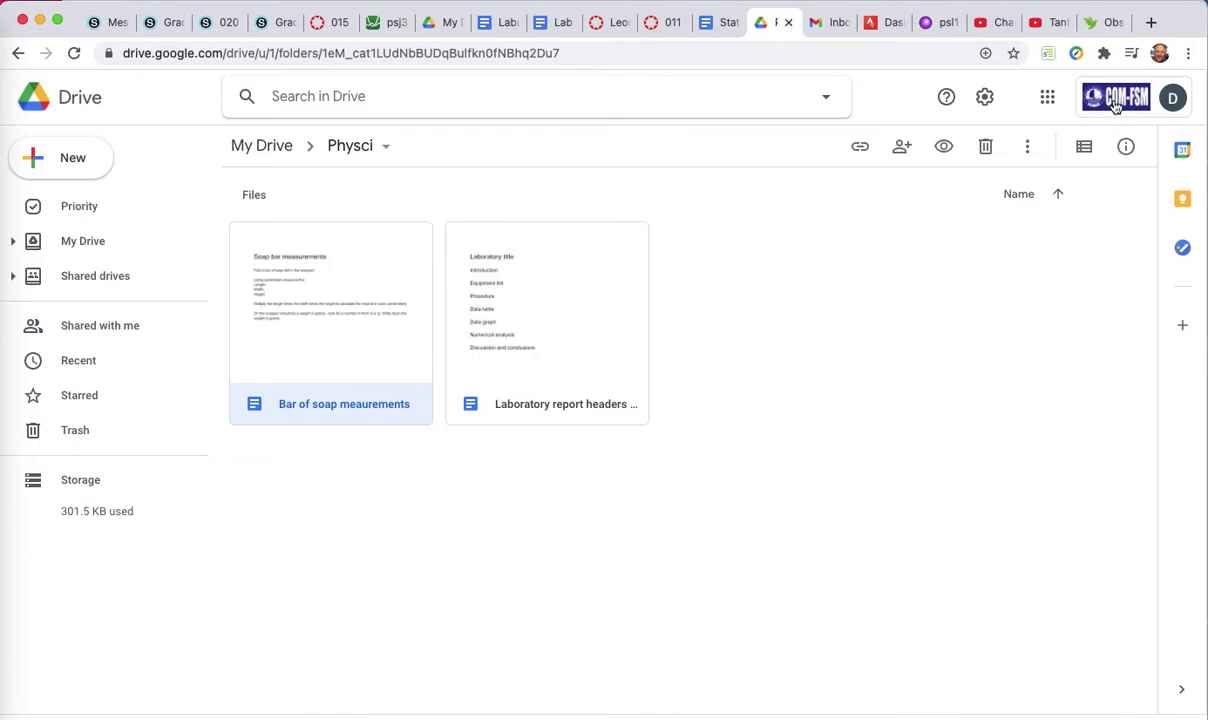
click(264, 52)
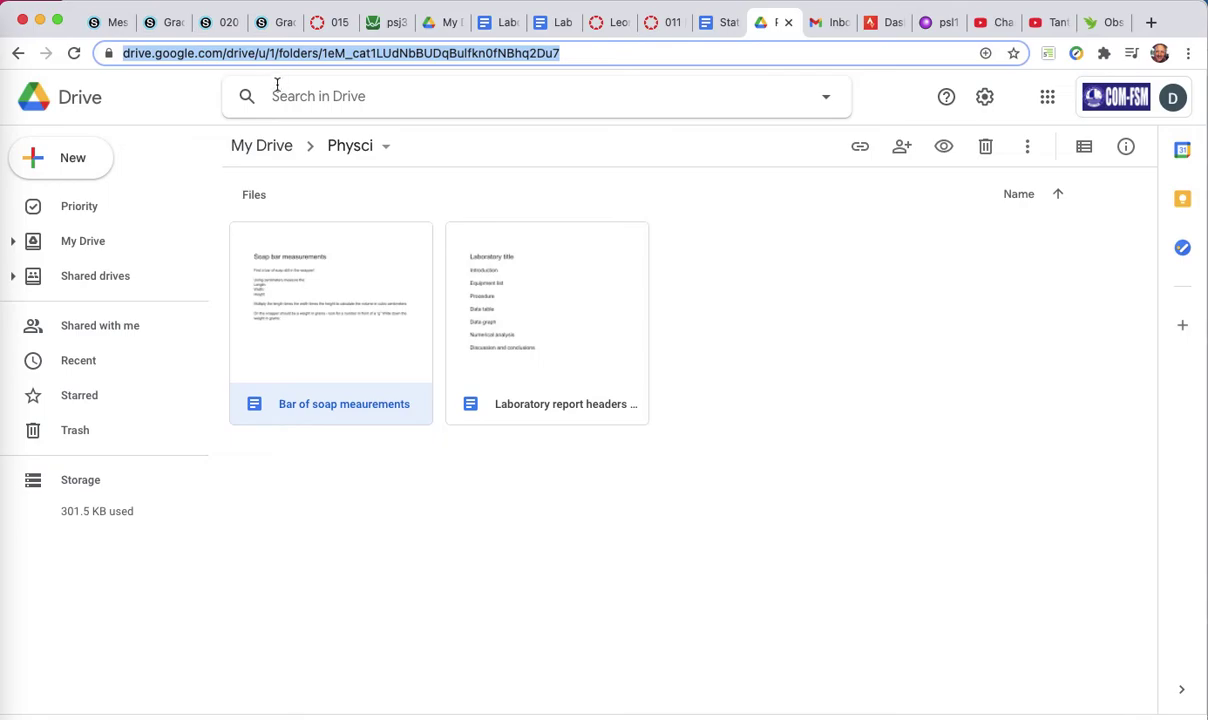
click(447, 23)
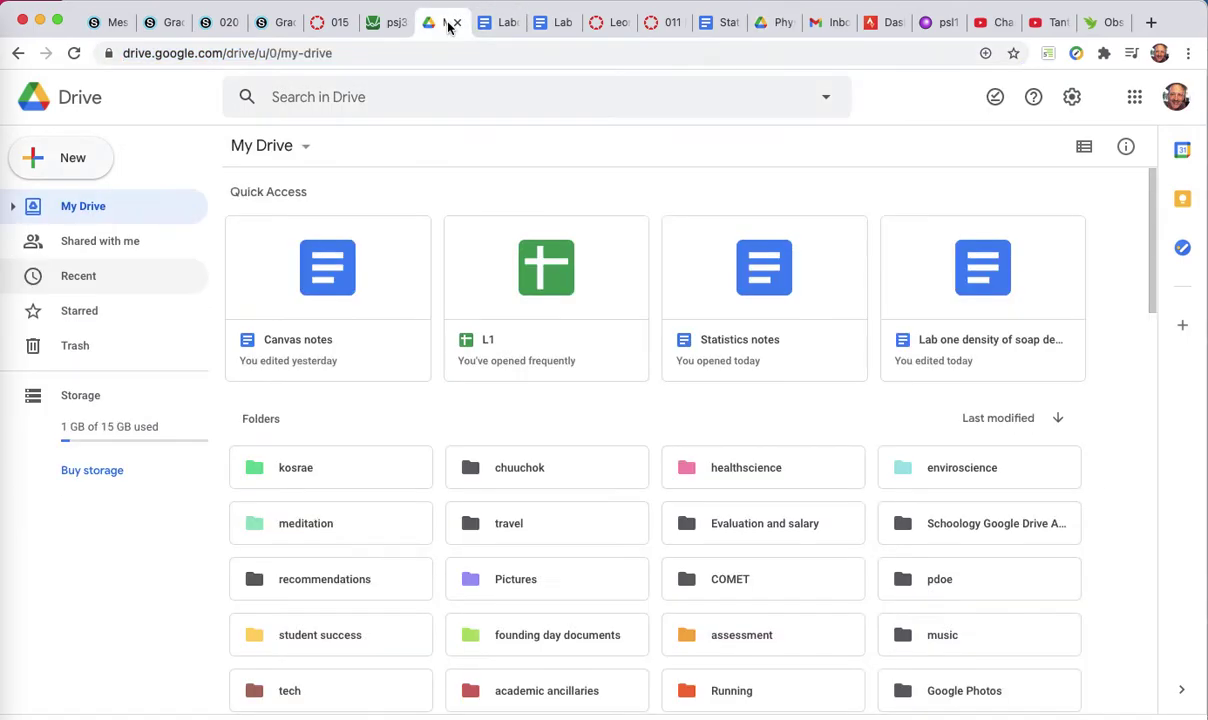
click(274, 50)
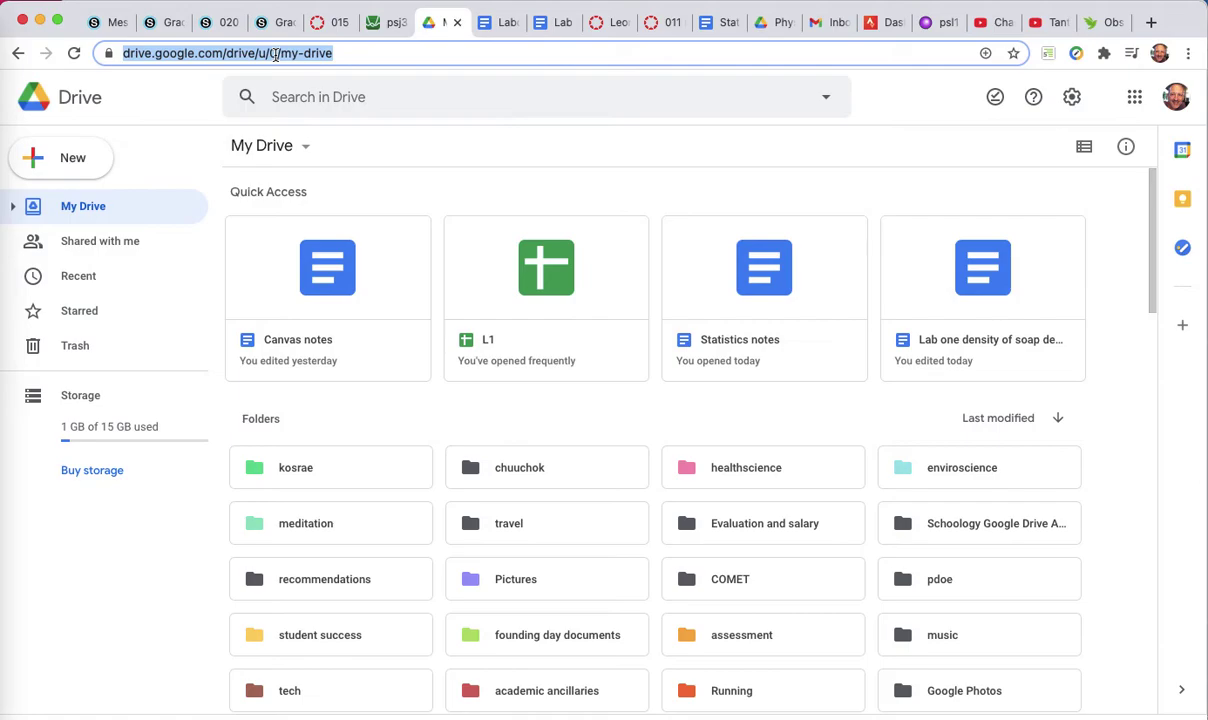
click(272, 53)
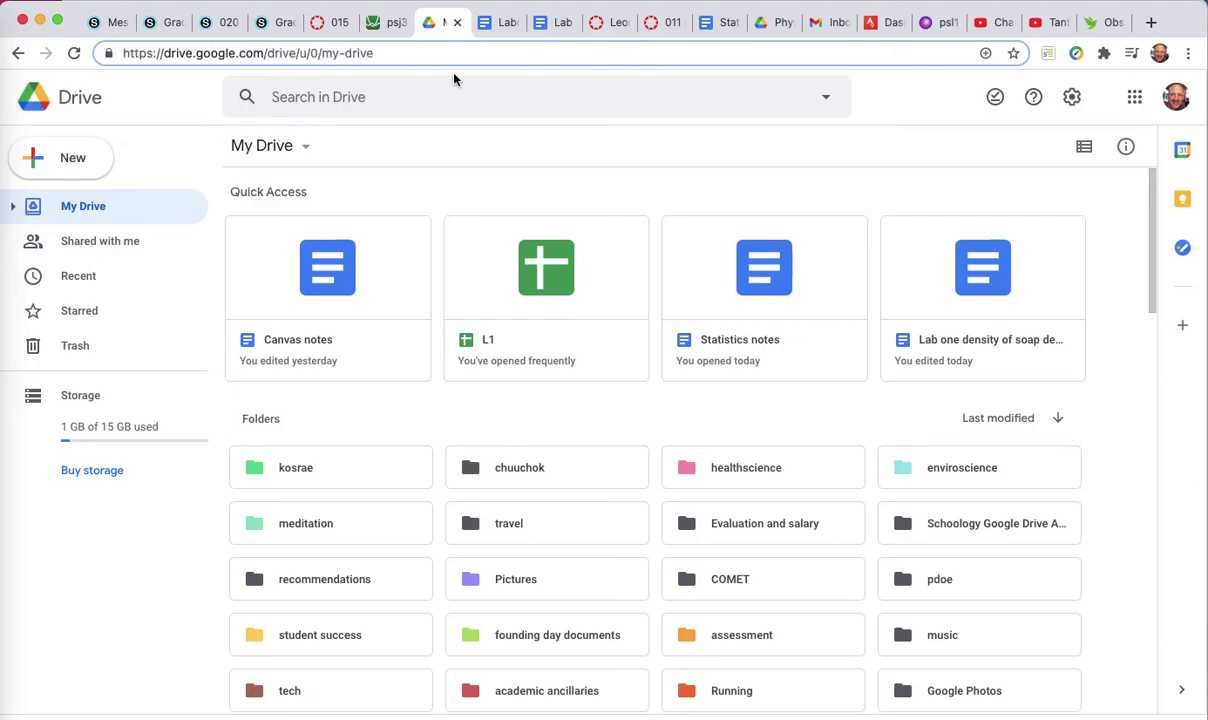
Back in Canvas, choose Google Drive (LTI 1.3) submission and browse My Drive in the file picker.
click(326, 24)
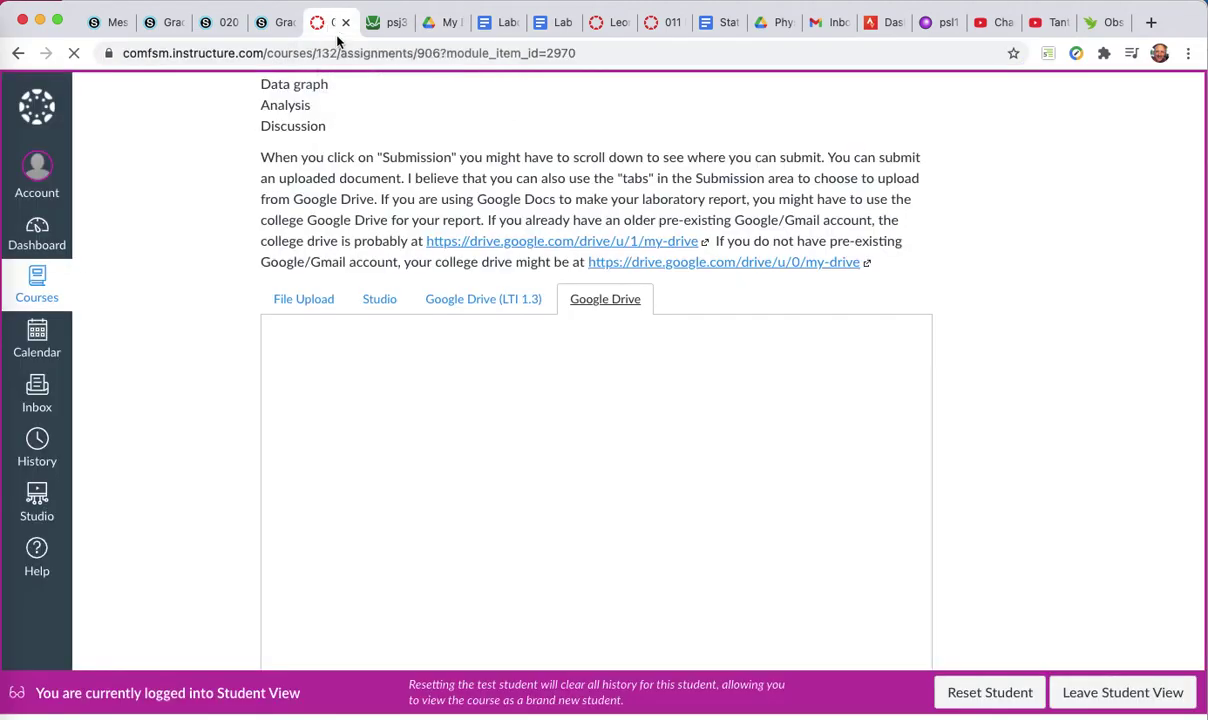
click(508, 298)
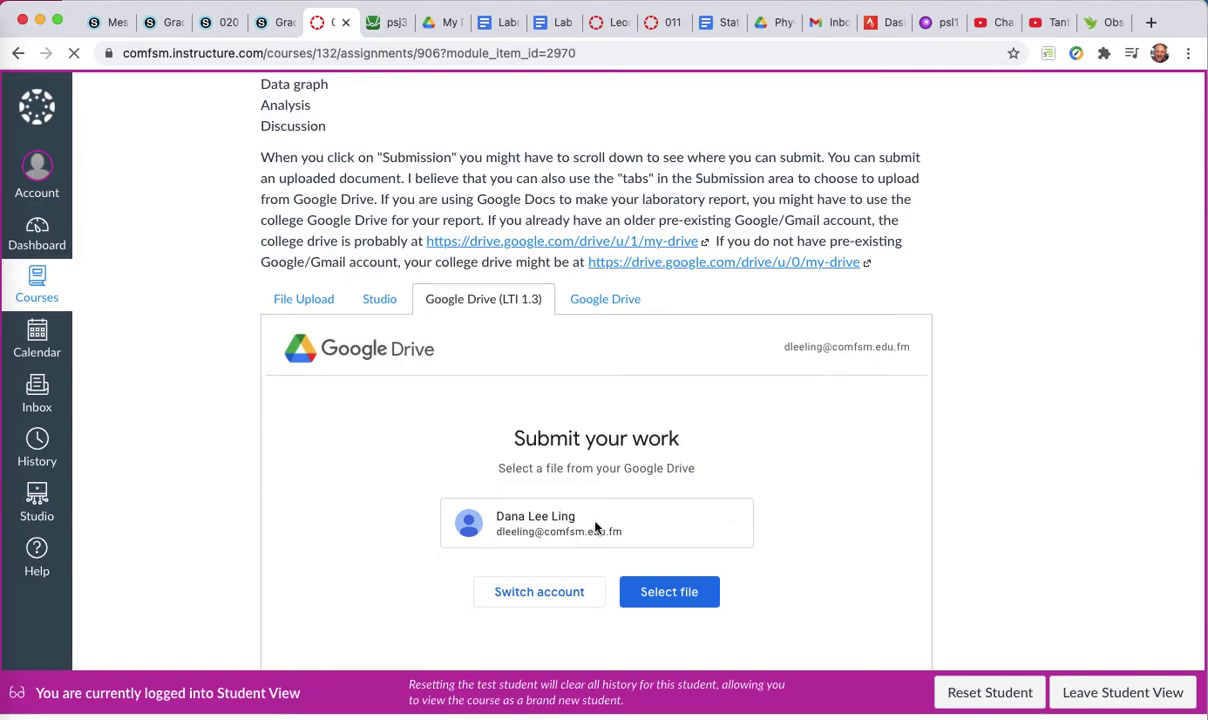
click(656, 590)
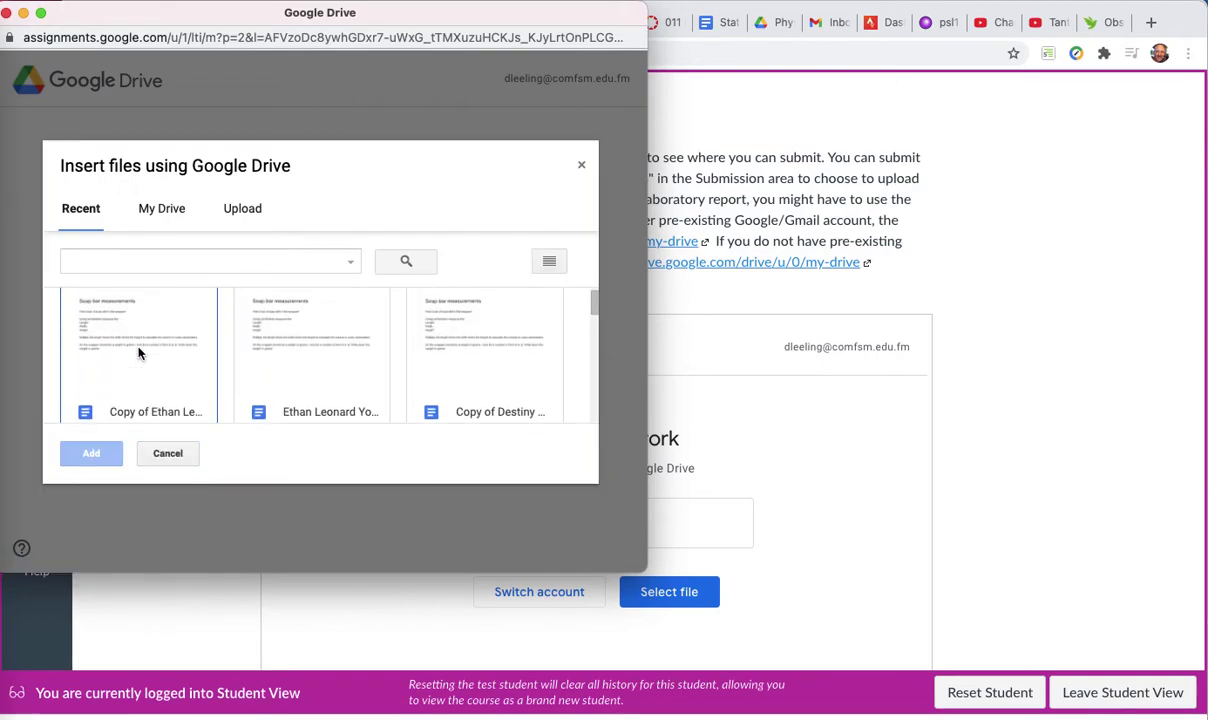
scroll(139, 352, up, 1)
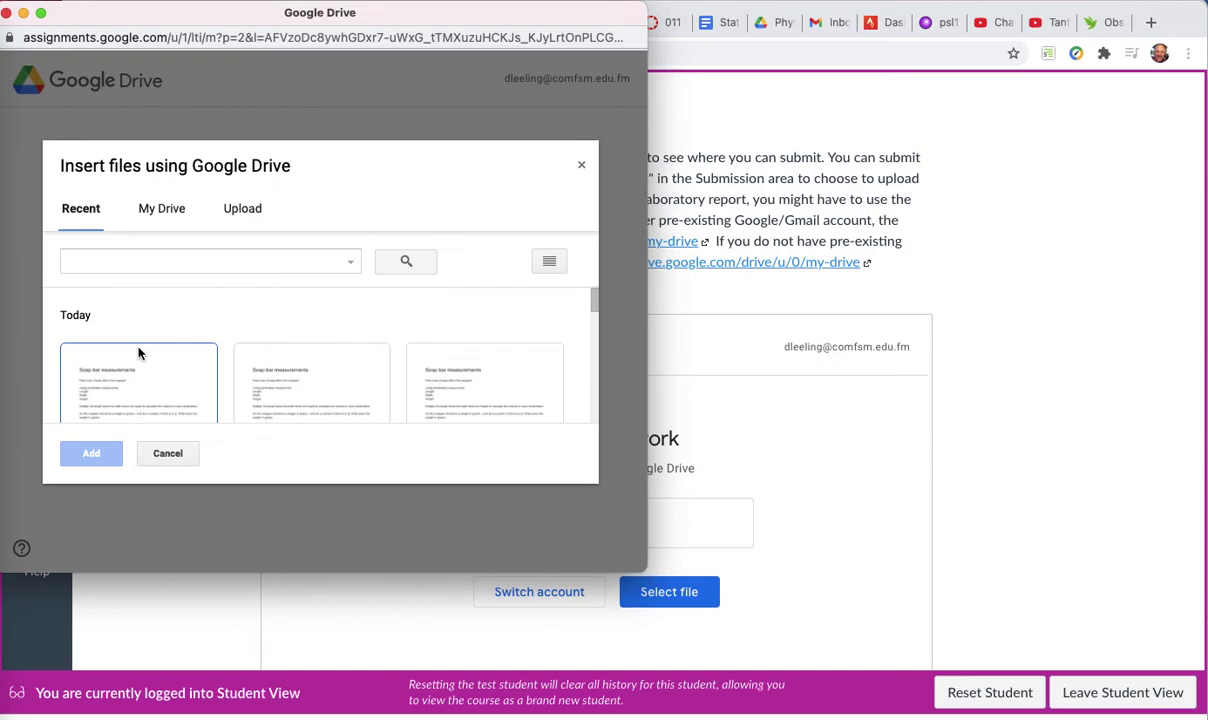
click(169, 215)
scroll(173, 343, down, 2)
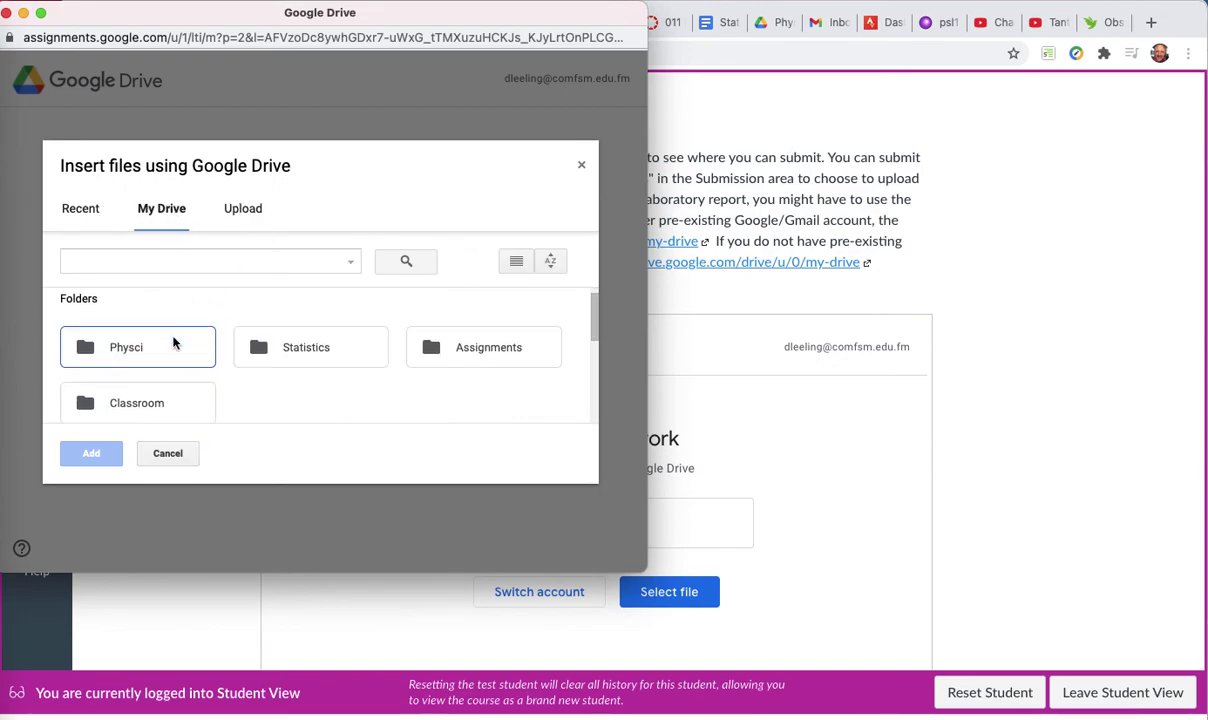
scroll(173, 343, down, 2)
scroll(173, 343, up, 3)
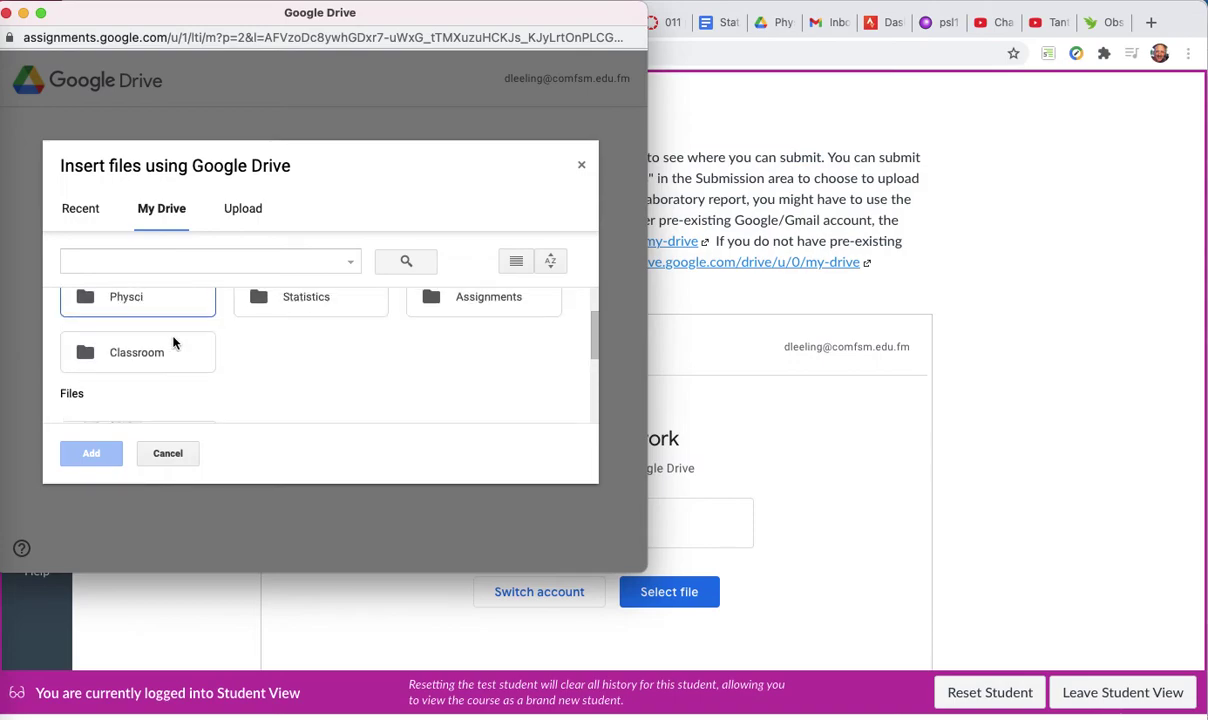
scroll(173, 343, up, 1)
Add Bar of soap meaurements.docx from the Physci folder and allow it to be shared.
double_click(173, 343)
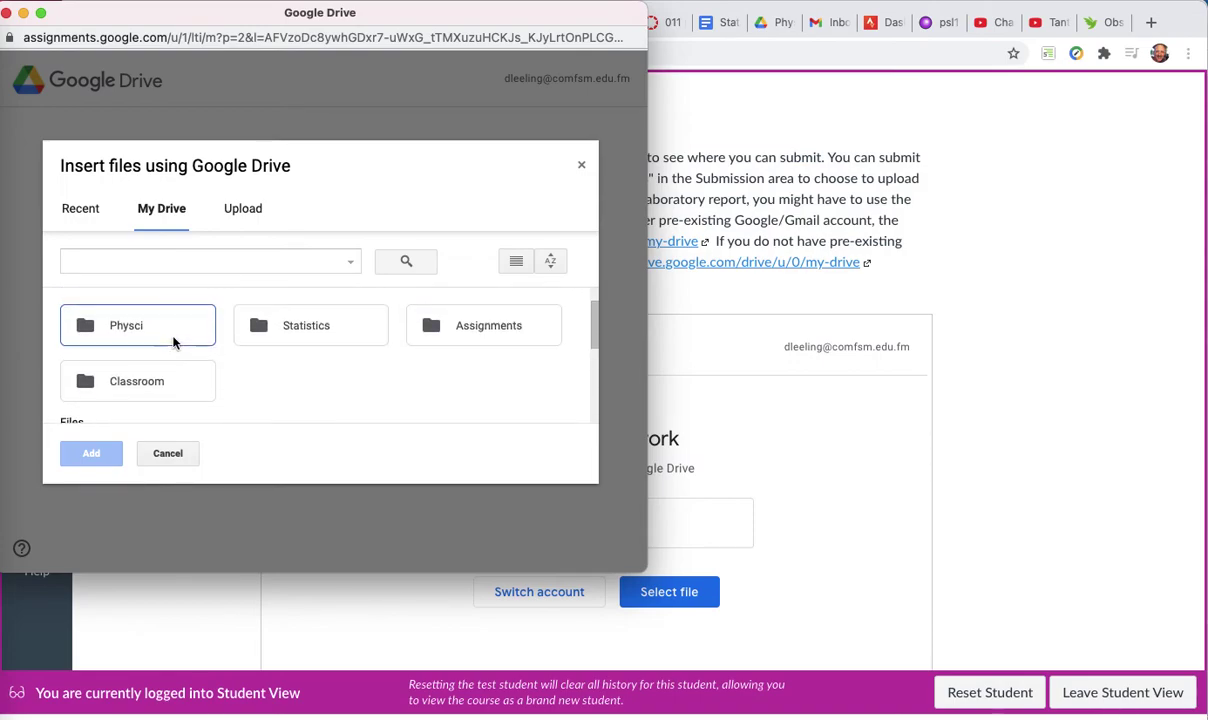
scroll(176, 346, down, 1)
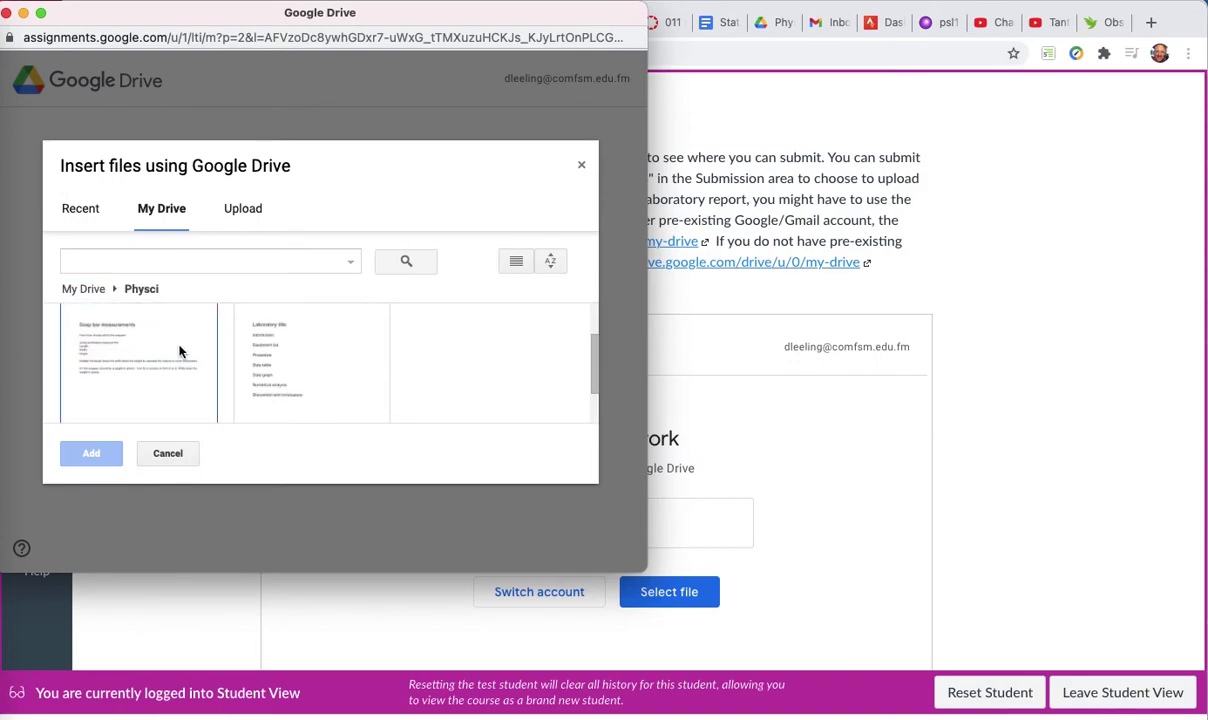
click(180, 349)
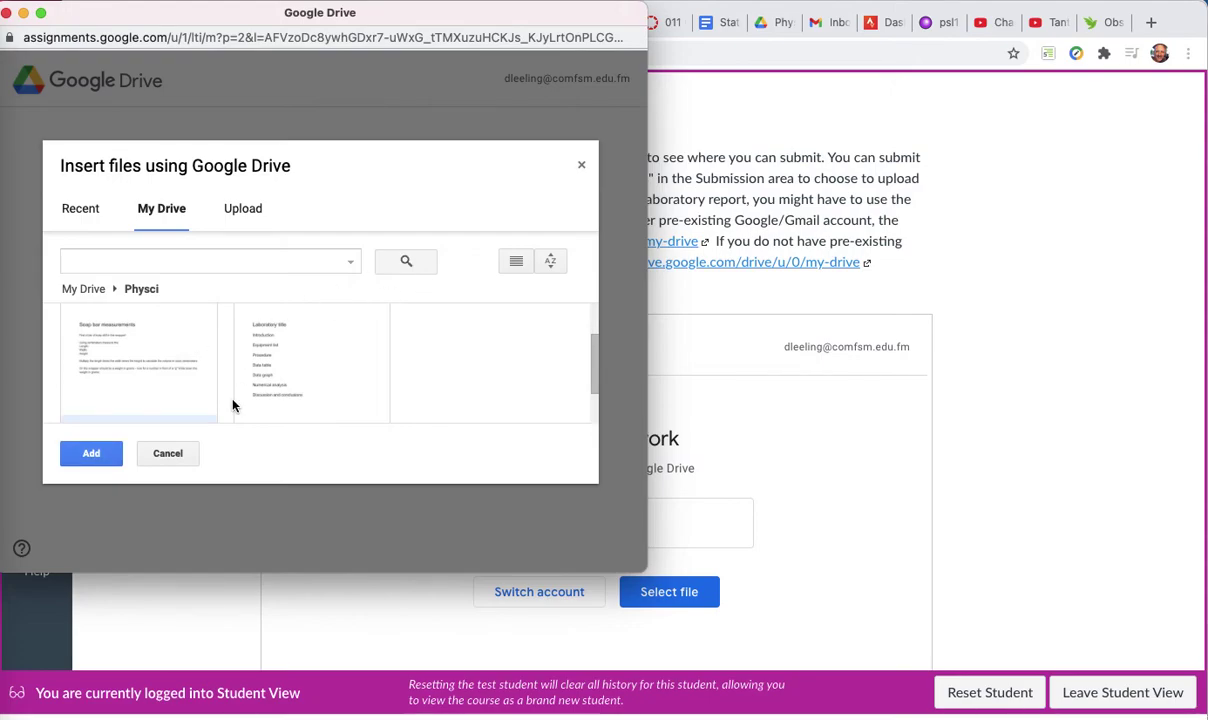
click(94, 461)
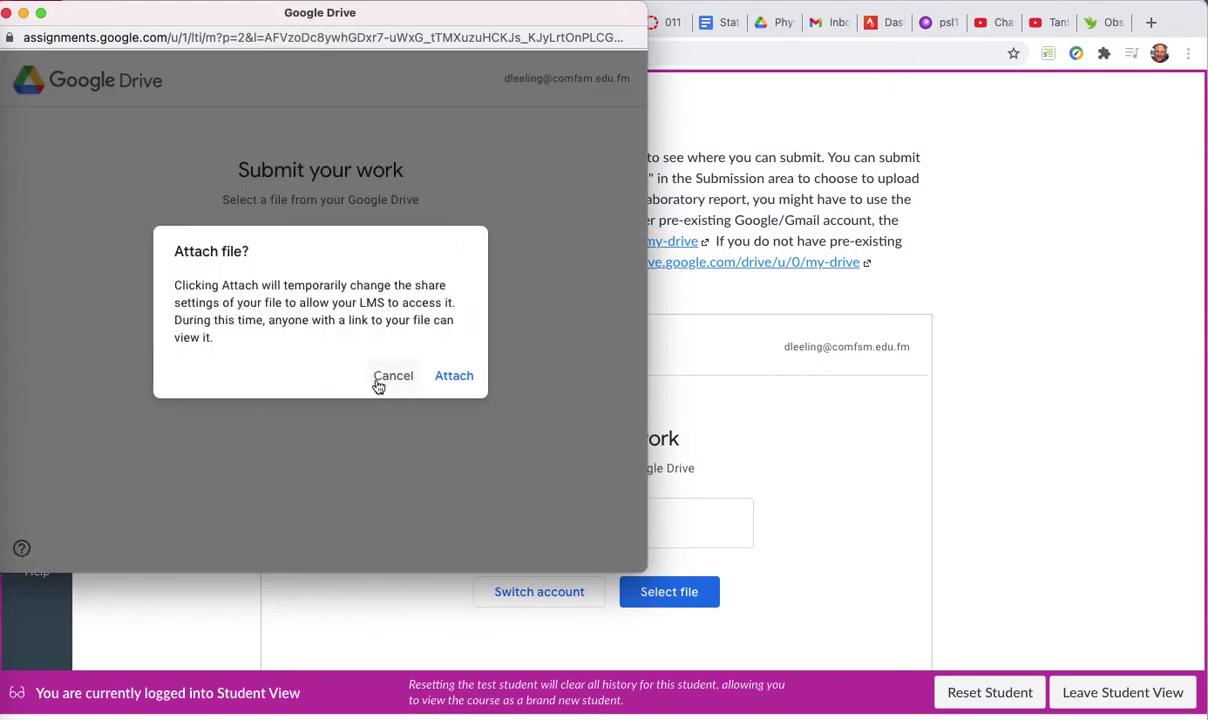
click(448, 376)
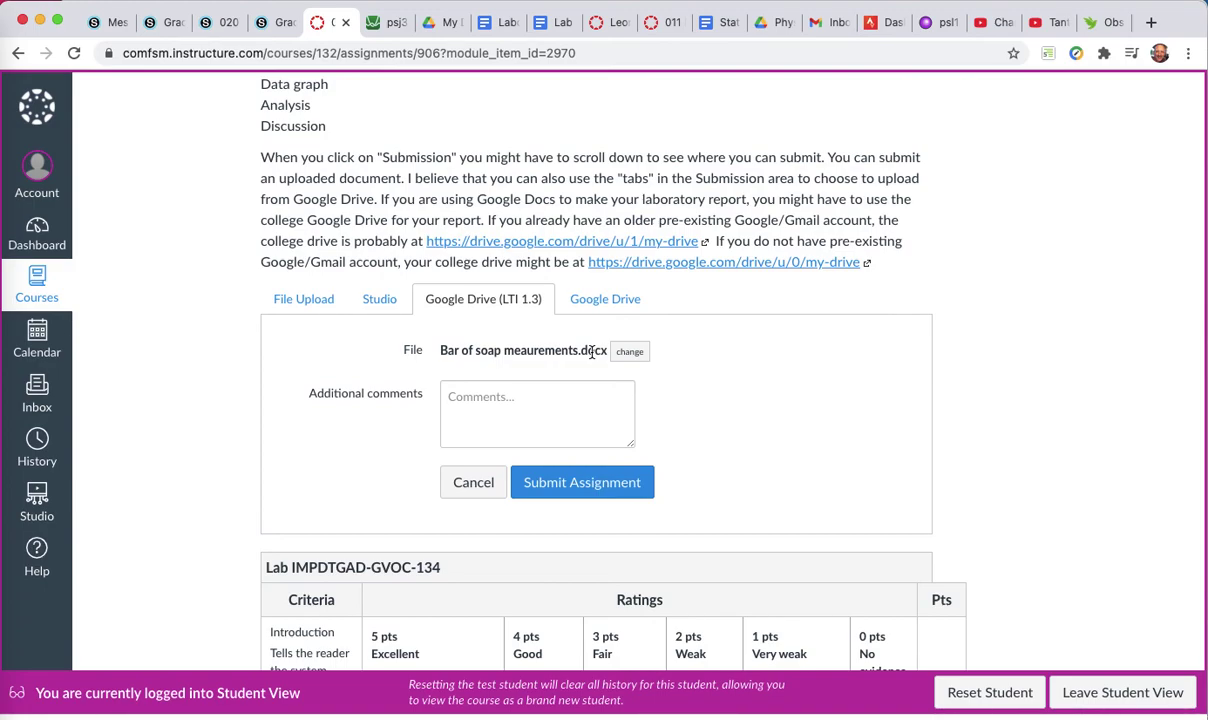
click(622, 300)
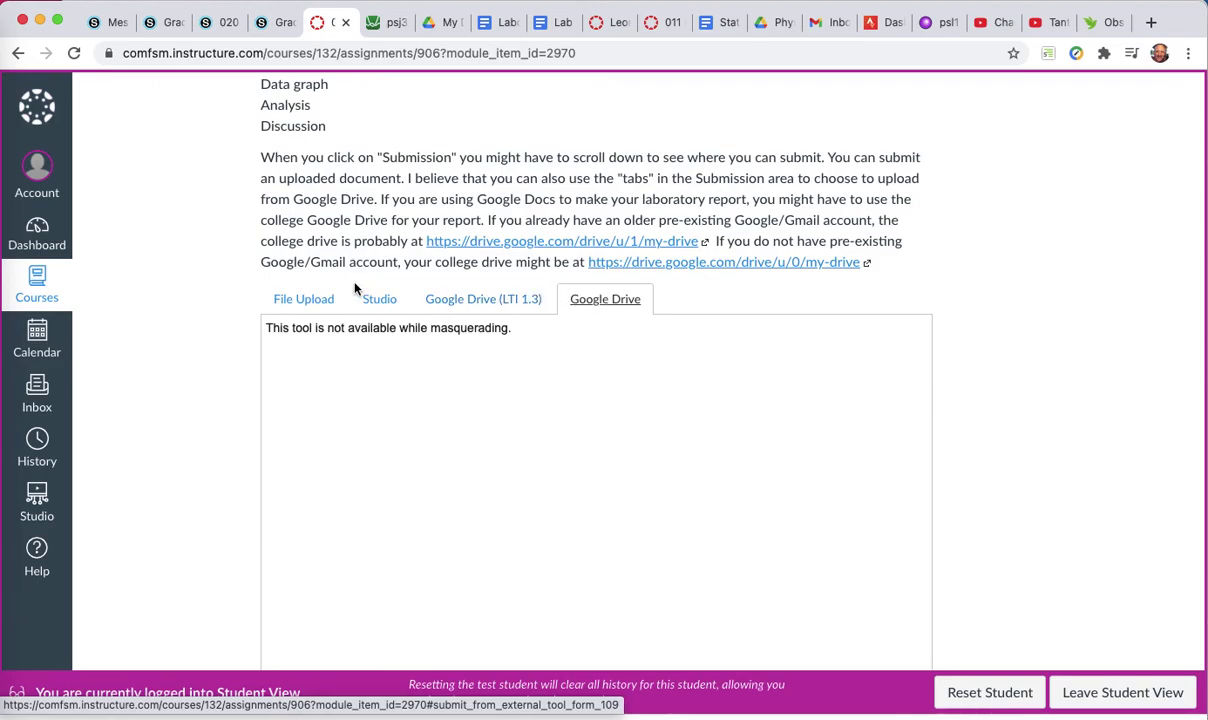
Switch the submission area back to the File Upload tab.
click(308, 302)
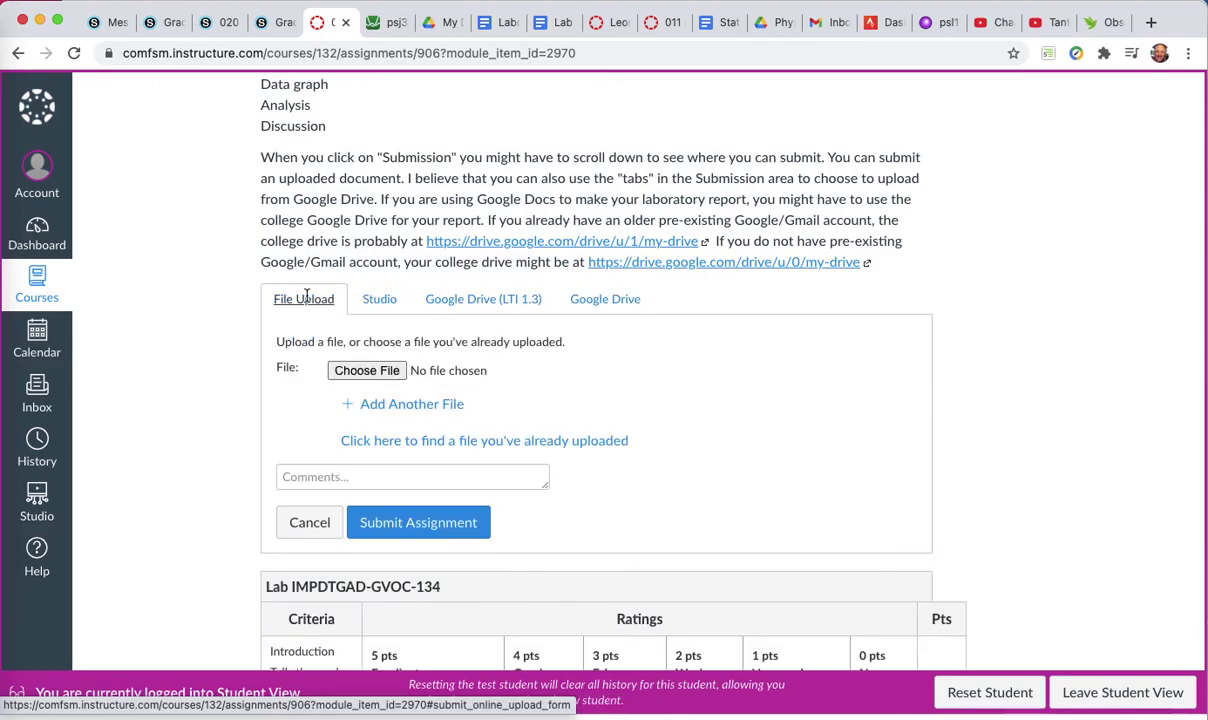
Attach Laboratory report one_ Density of soap.pdf from the Desktop and submit it without a comment.
click(373, 377)
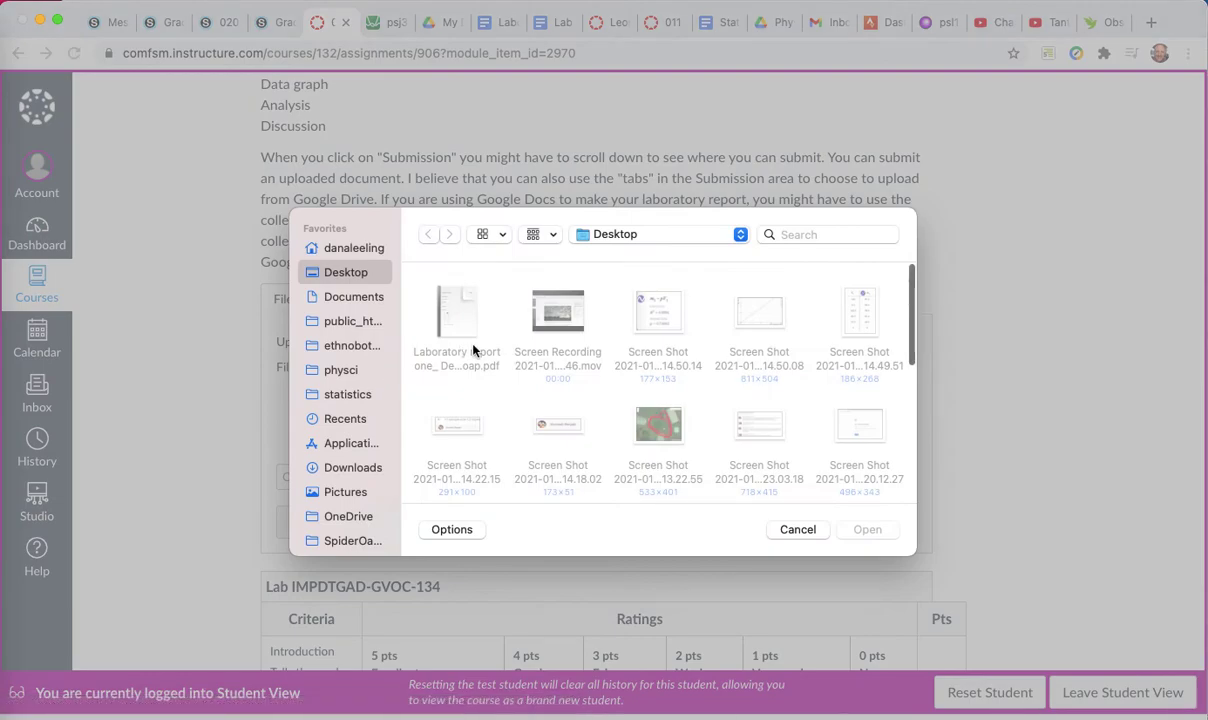
click(470, 345)
click(867, 529)
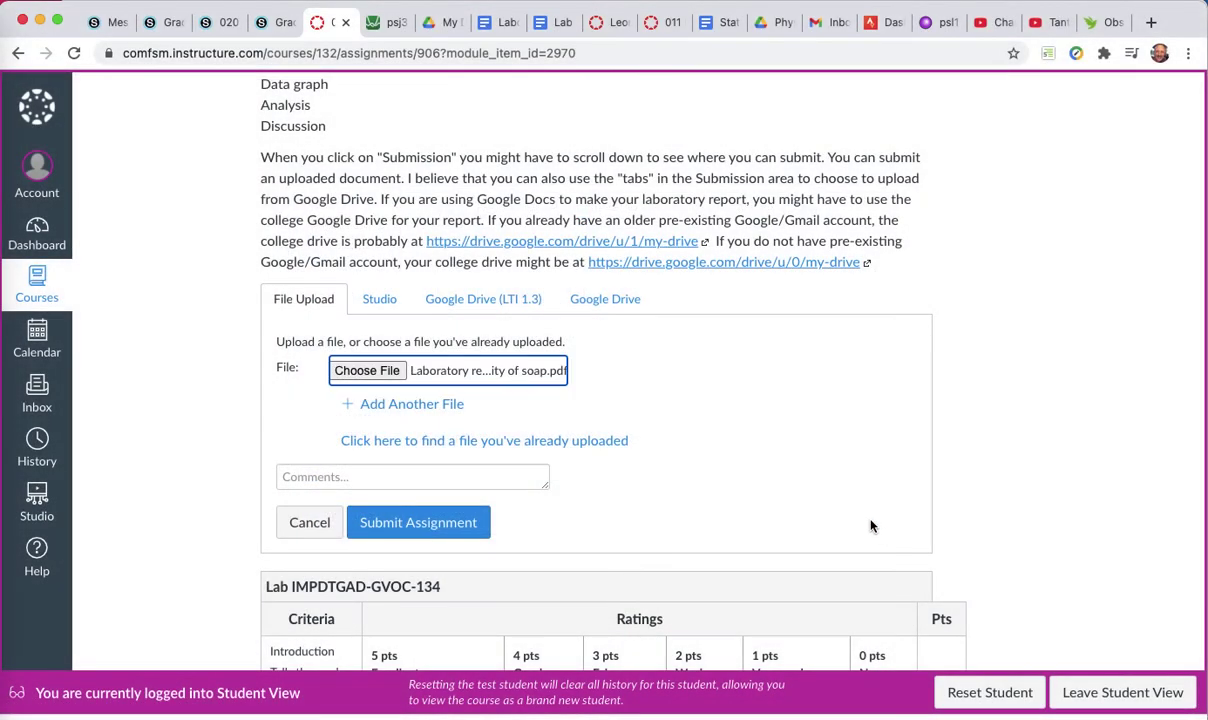
click(518, 477)
scroll(557, 460, down, 2)
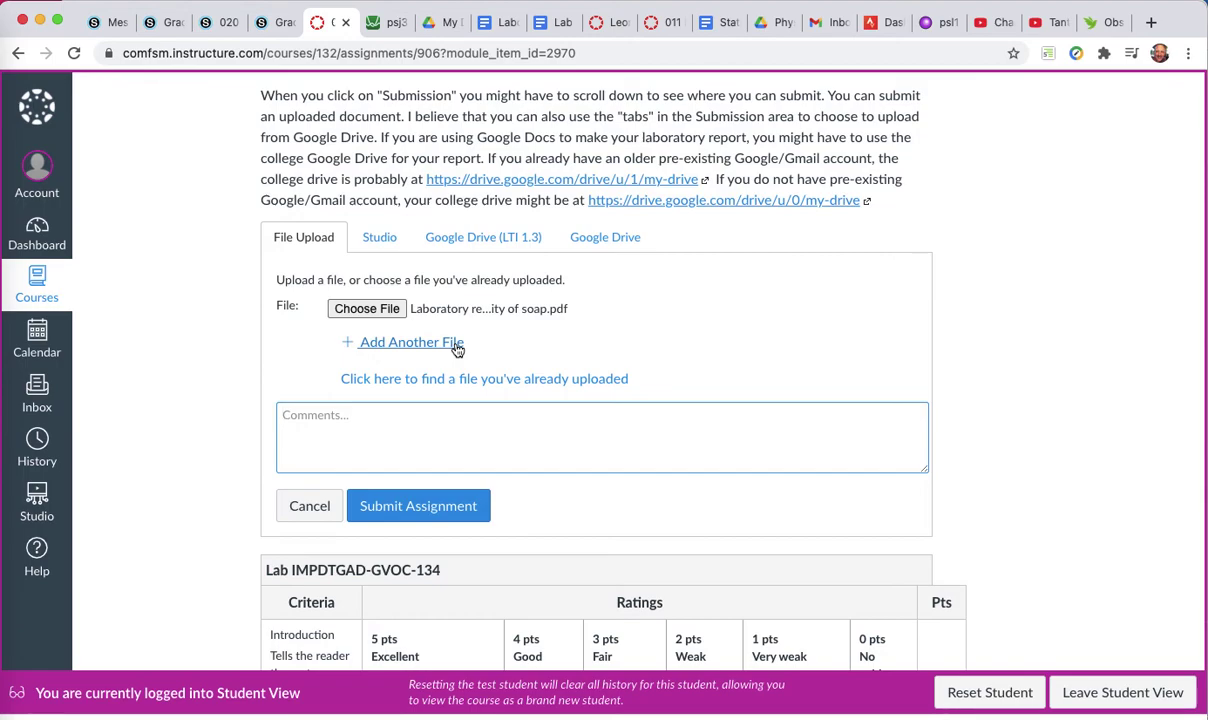
click(399, 519)
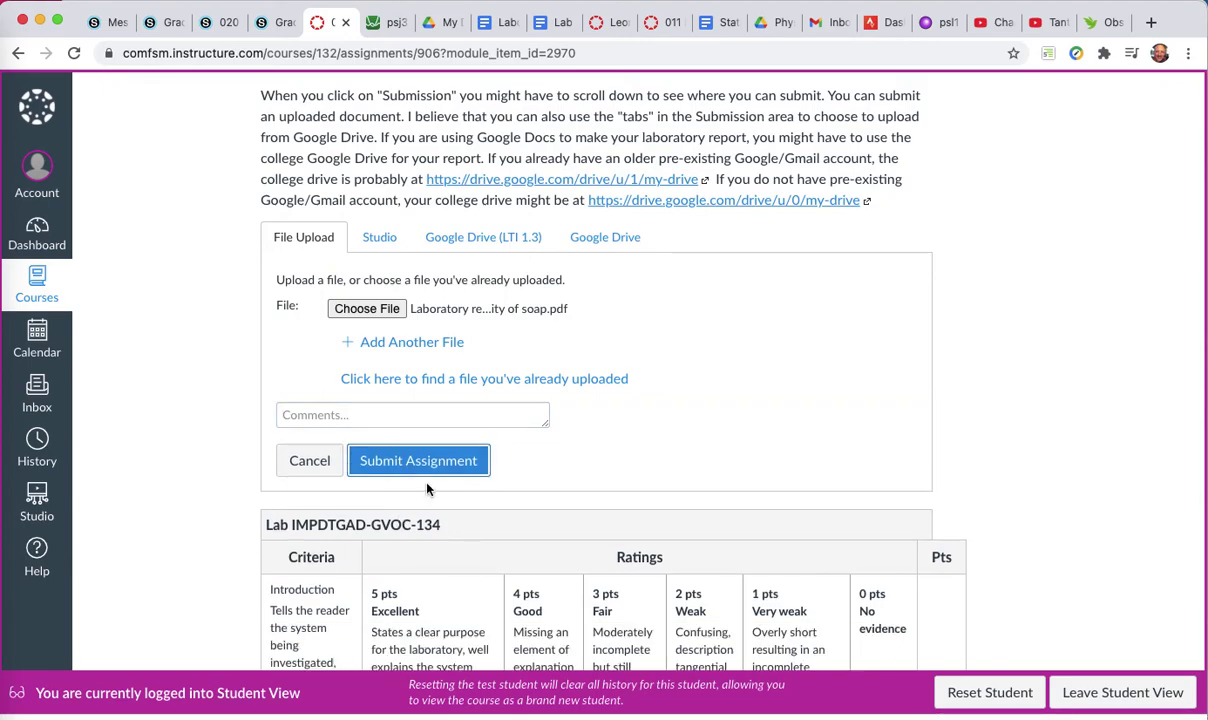
click(446, 463)
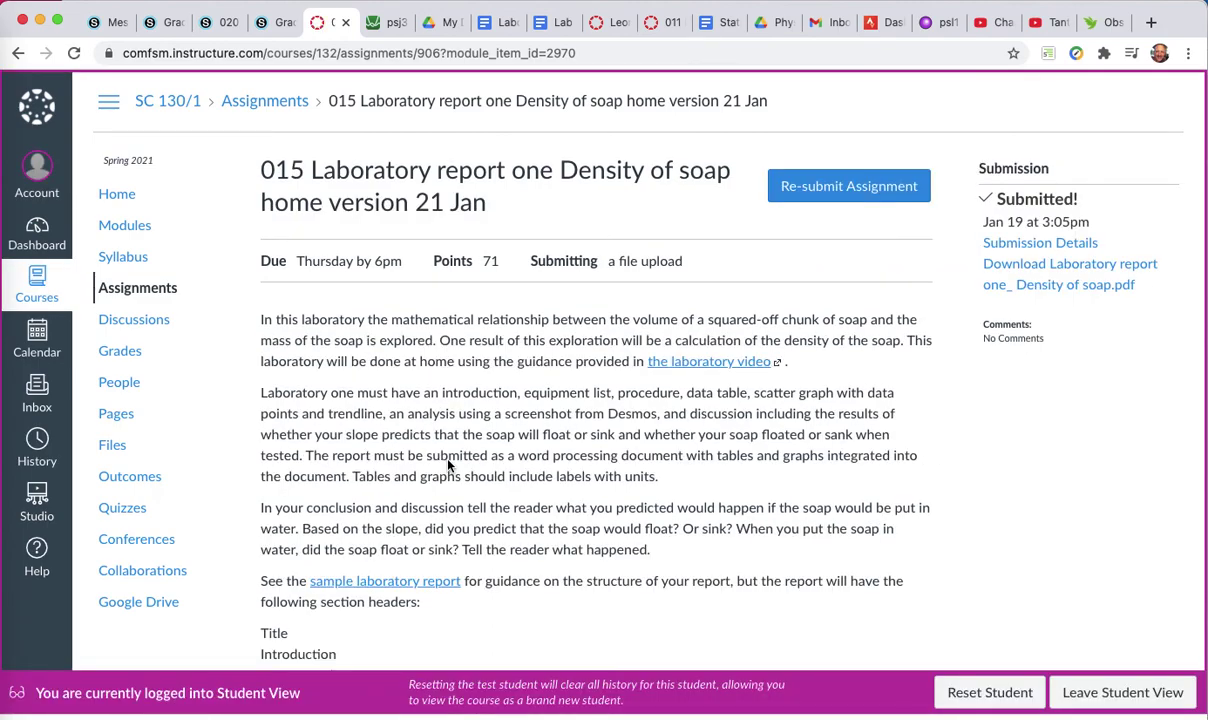
scroll(449, 464, down, 1)
scroll(449, 464, up, 1)
scroll(449, 464, down, 3)
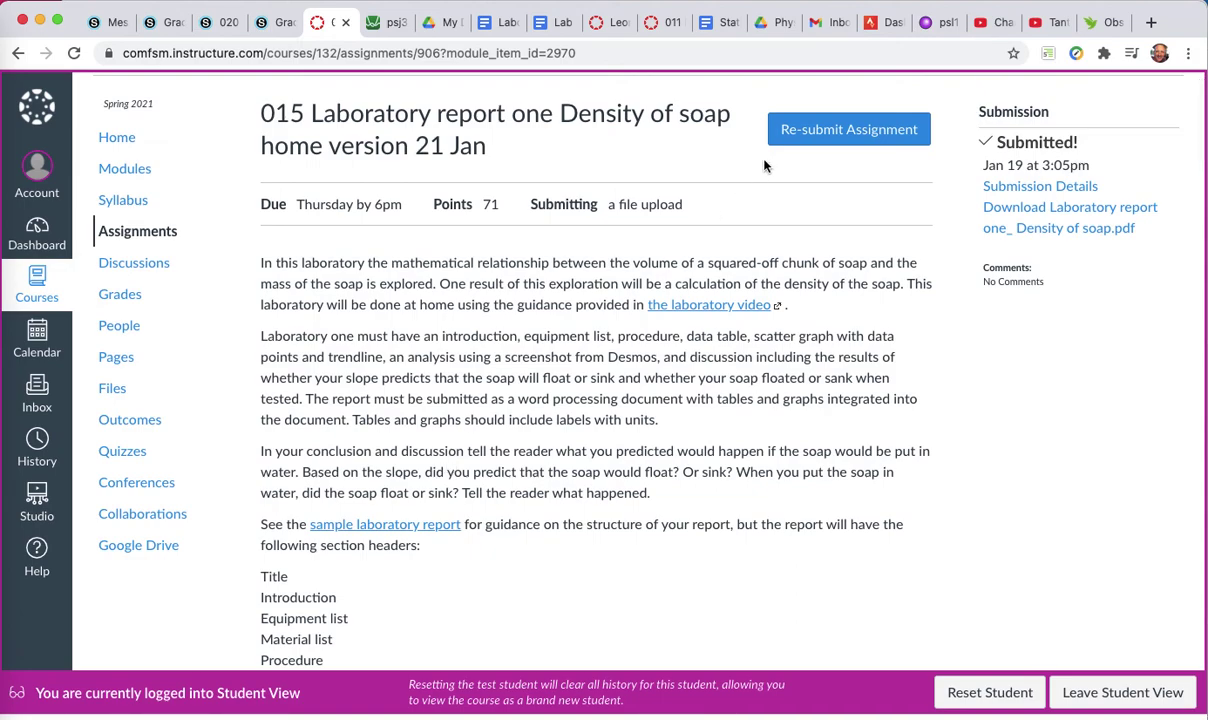
scroll(592, 508, down, 3)
scroll(592, 508, down, 6)
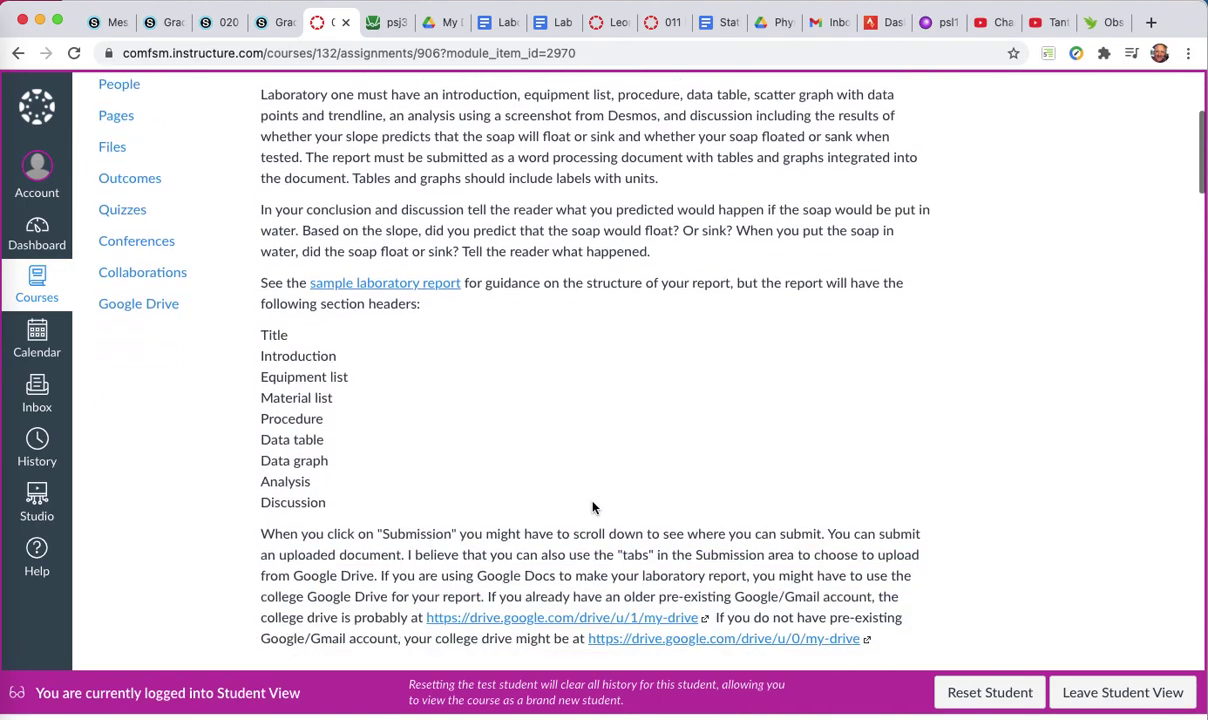
scroll(592, 508, up, 5)
scroll(592, 508, up, 6)
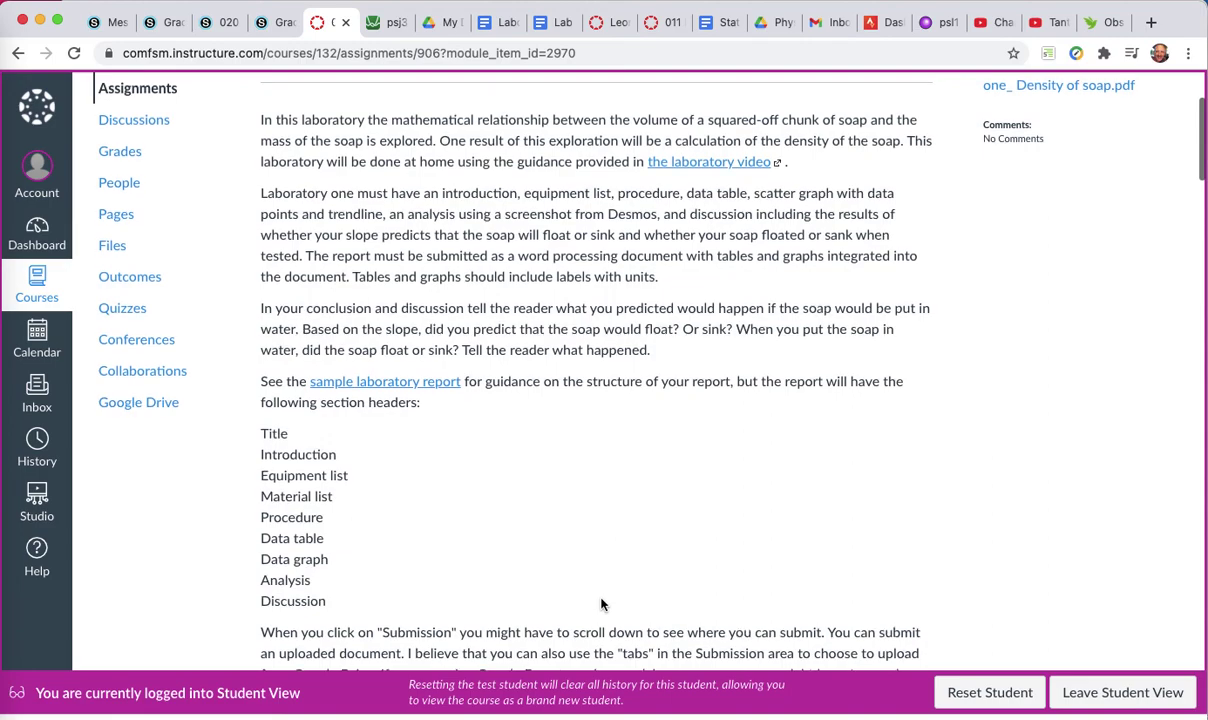
click(824, 187)
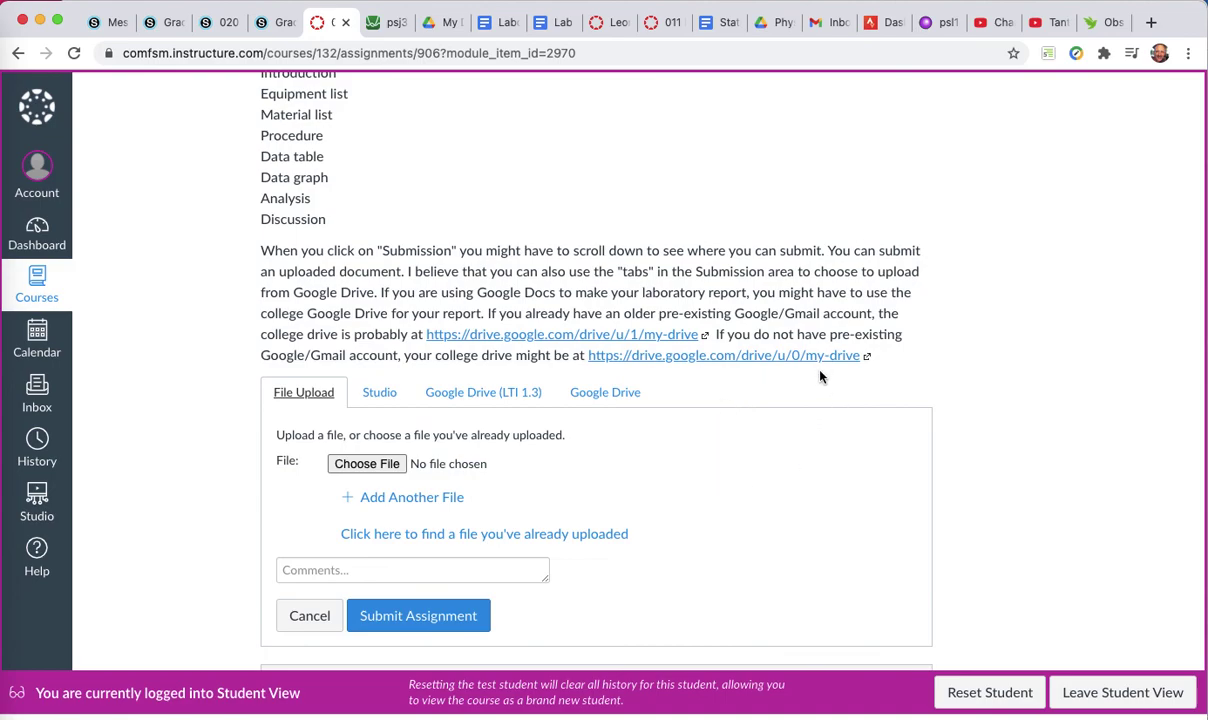
scroll(819, 376, down, 1)
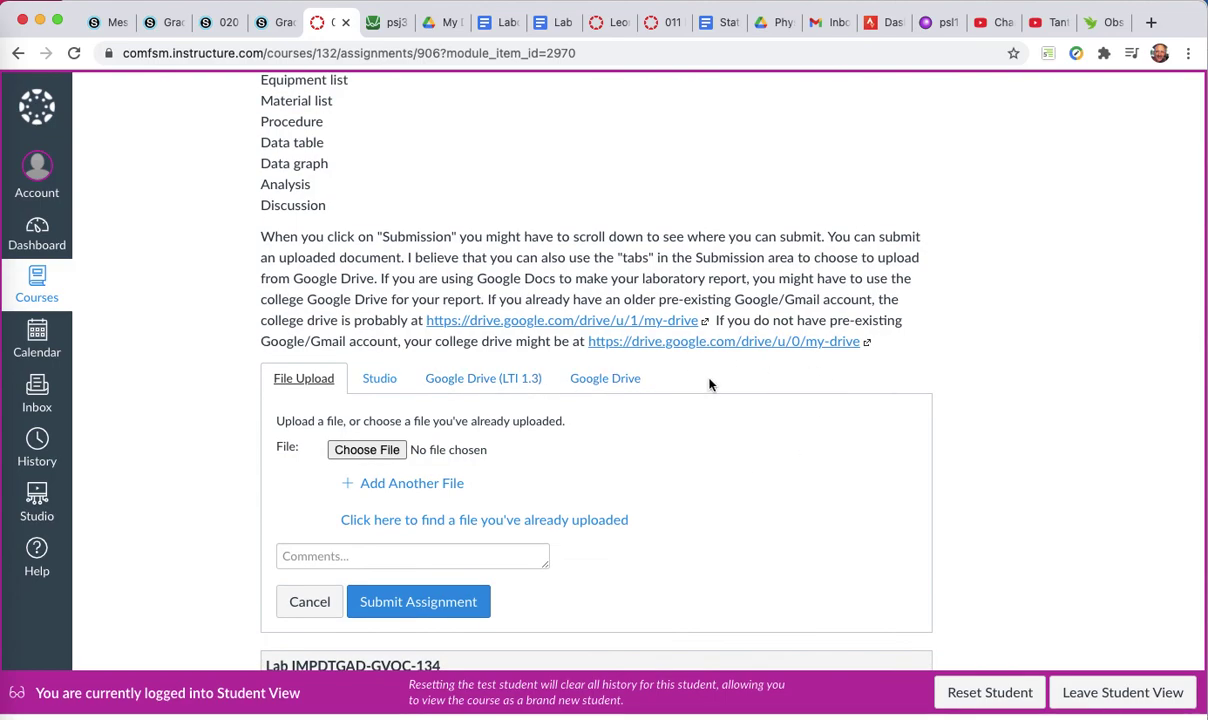
scroll(709, 384, up, 10)
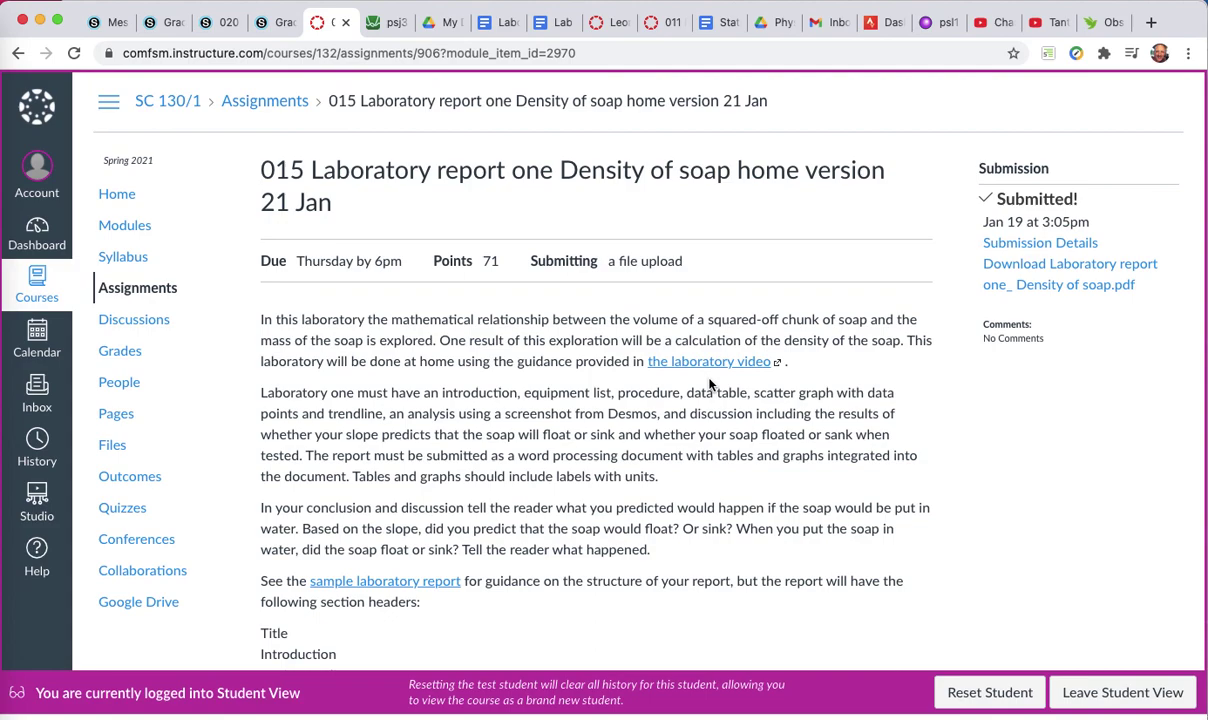